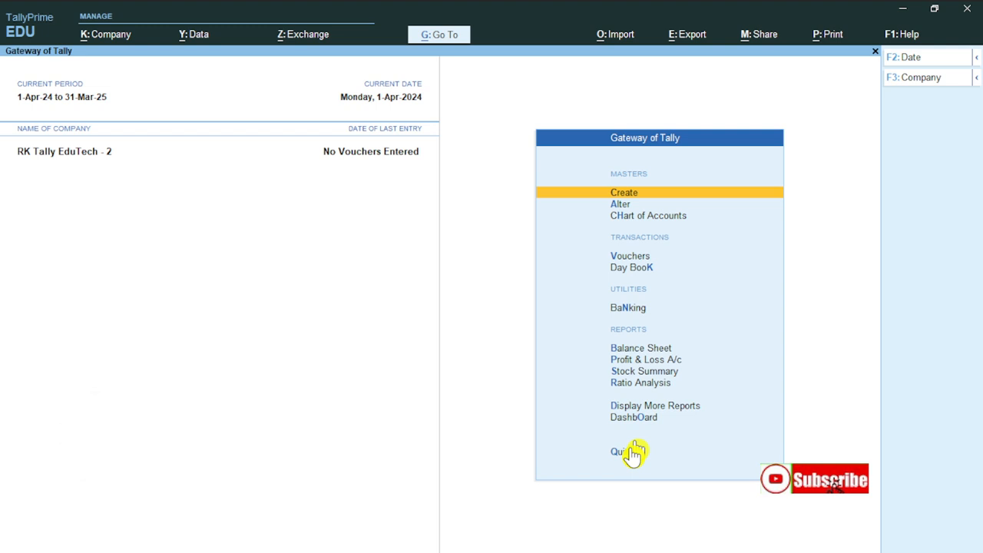
Switch to the Purchase Process PDF and review the inventory voucher list from Purchase Order to Payment Voucher.
{"action": "key", "text": "alt+Tab"}
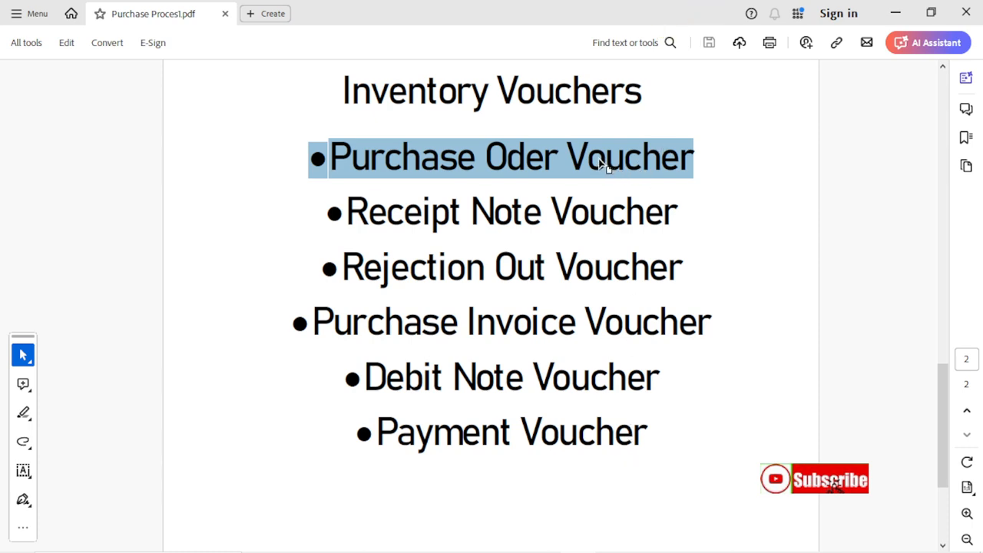
{"action": "left_click", "coordinate": [358, 169]}
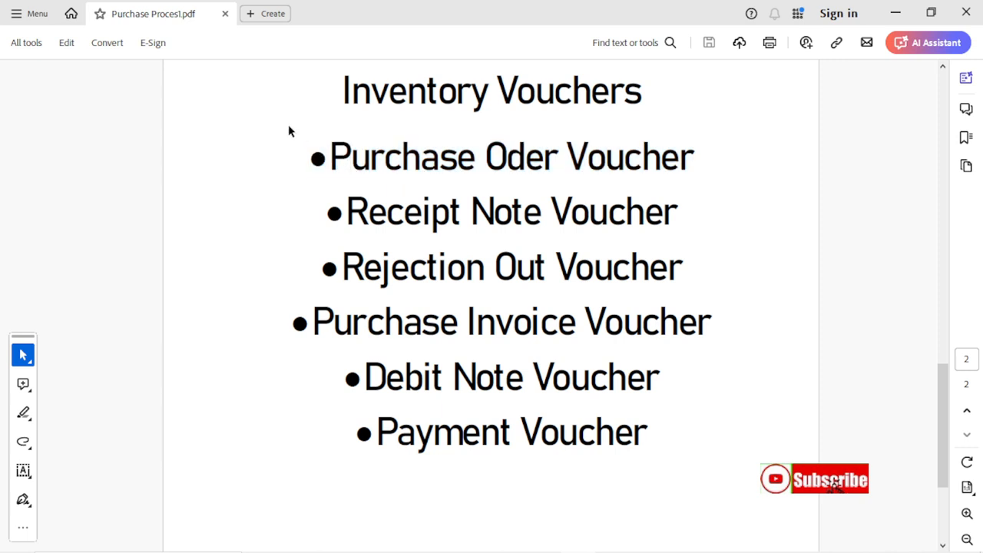
{"action": "left_click_drag", "start_coordinate": [327, 148], "coordinate": [701, 152]}
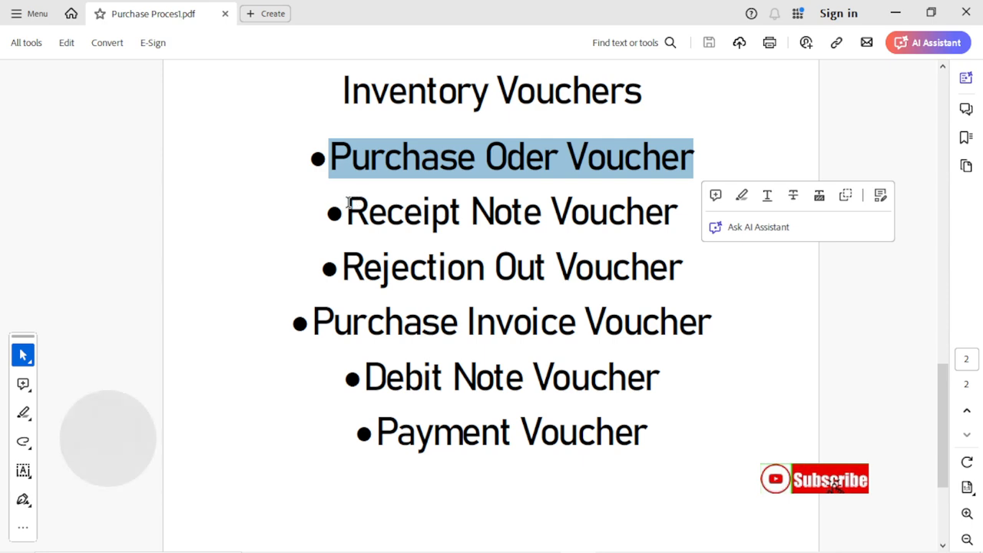
{"action": "left_click_drag", "start_coordinate": [349, 204], "coordinate": [653, 215]}
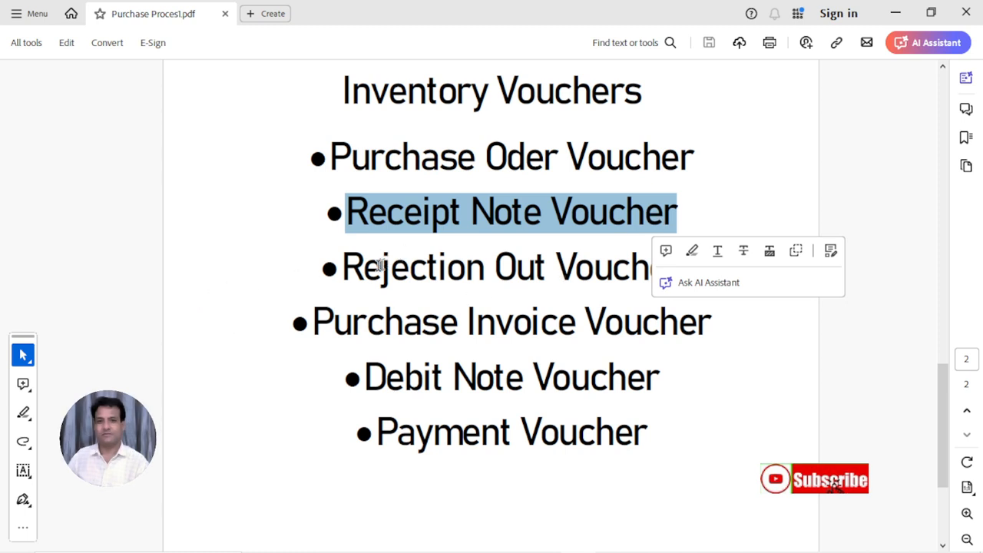
{"action": "left_click_drag", "start_coordinate": [378, 265], "coordinate": [669, 269]}
{"action": "left_click_drag", "start_coordinate": [412, 323], "coordinate": [547, 323]}
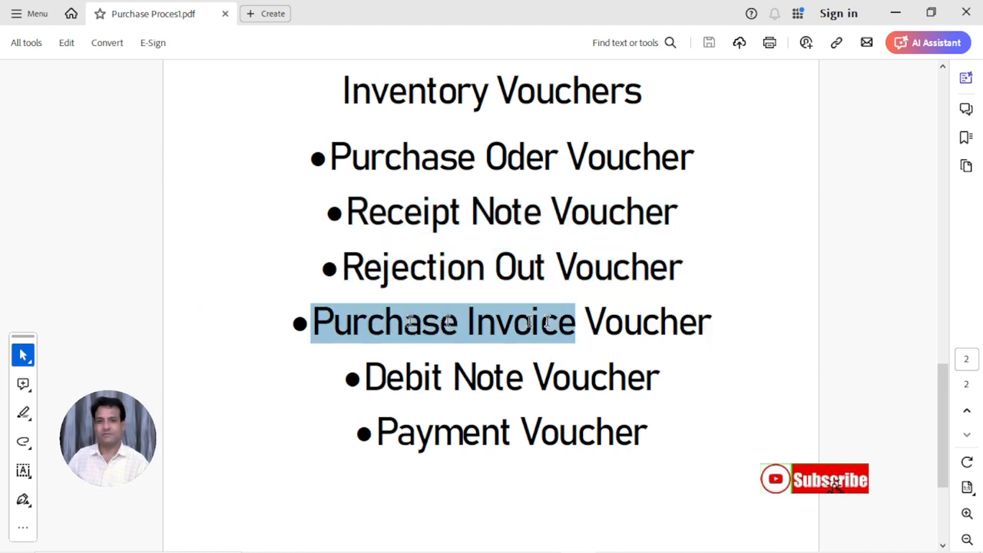
{"action": "left_click_drag", "start_coordinate": [368, 385], "coordinate": [604, 387]}
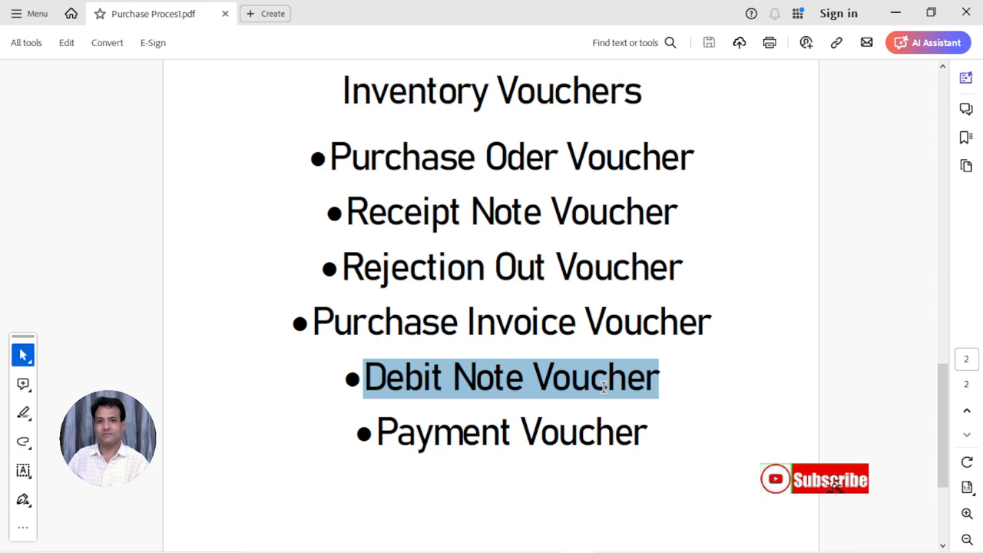
{"action": "left_click_drag", "start_coordinate": [375, 435], "coordinate": [520, 434]}
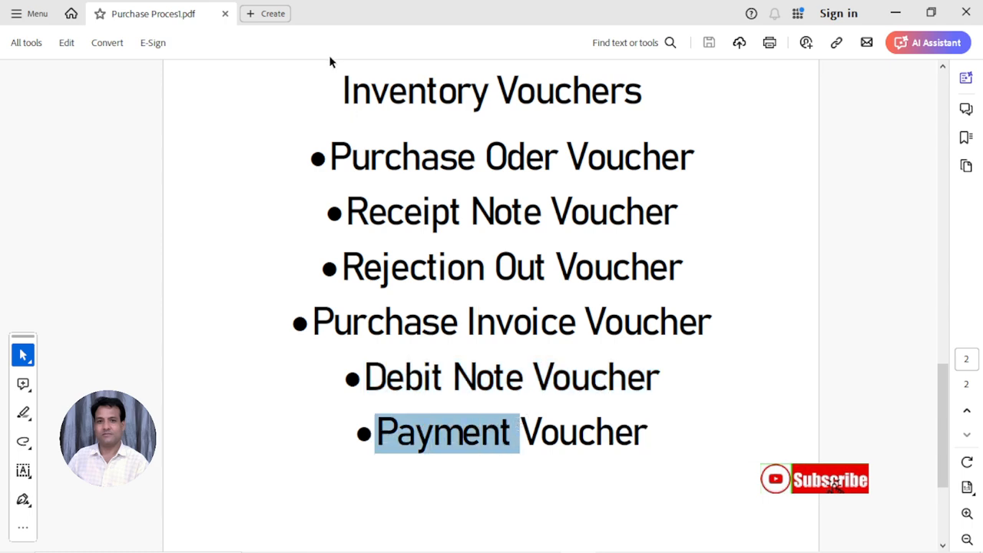
{"action": "left_click_drag", "start_coordinate": [330, 158], "coordinate": [699, 157]}
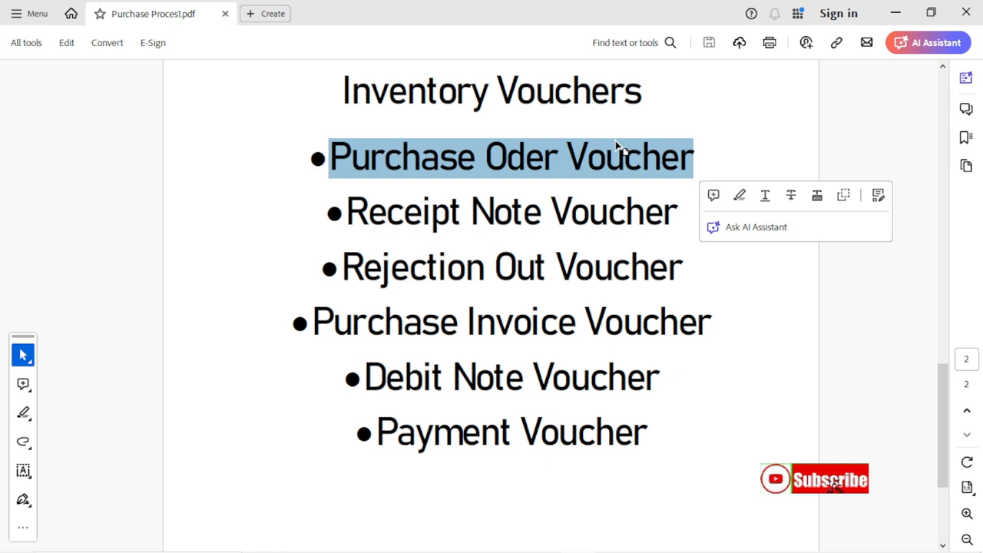
Return to TallyPrime and open voucher entry from the Gateway of Tally.
{"action": "key", "text": "alt+Tab"}
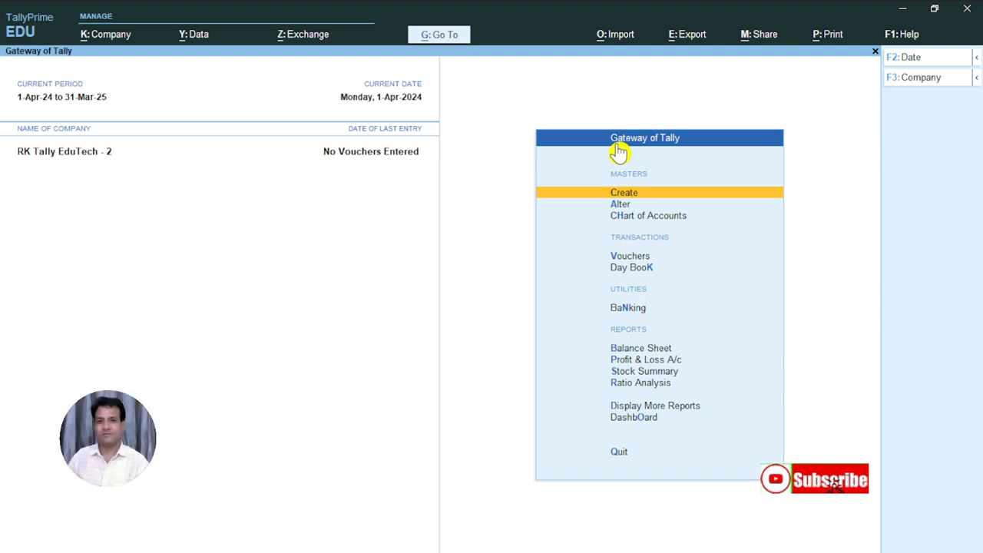
{"action": "key", "text": "Down"}
{"action": "key", "text": "Down"}
{"action": "key", "text": "Down"}
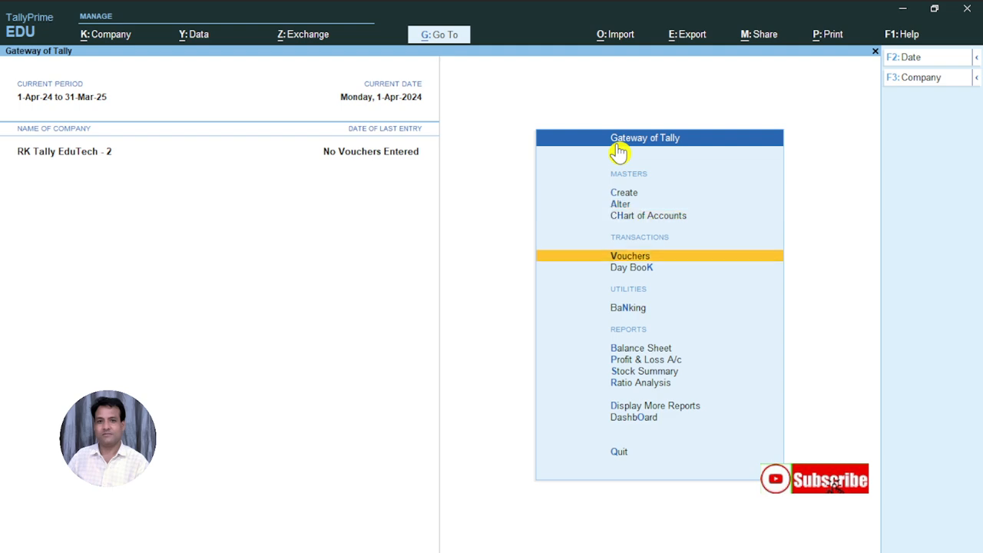
{"action": "key", "text": "Return"}
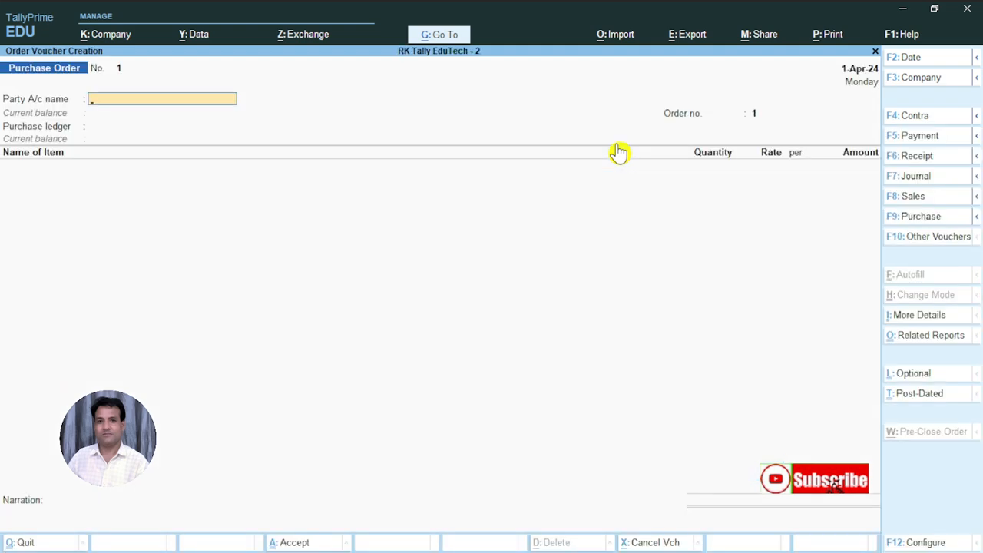
Show the inactive voucher types in the voucher type list and choose Purchase Order under Order Vouchers.
{"action": "key", "text": "F10"}
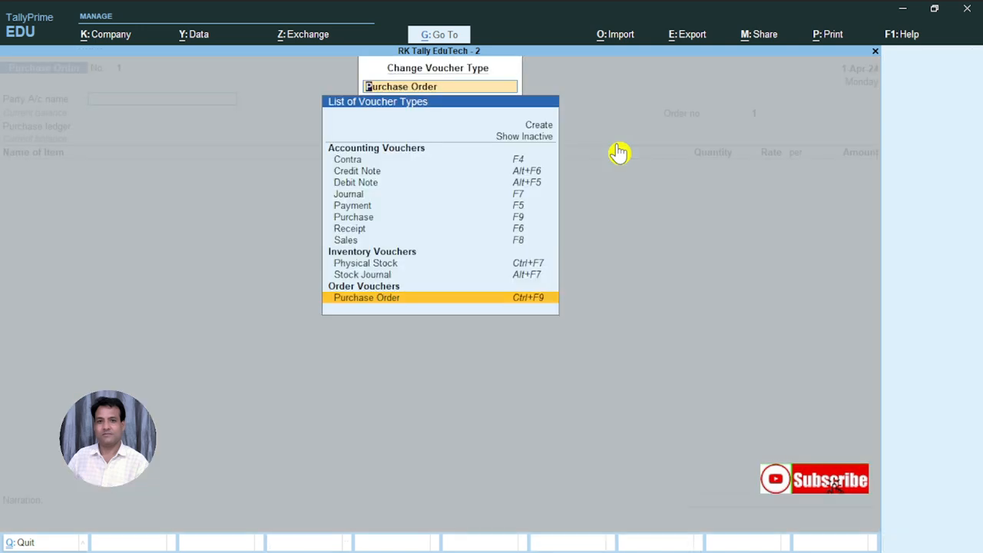
{"action": "key", "text": "Up"}
{"action": "key", "text": "Up"}
{"action": "key", "text": "Up"}
{"action": "key", "text": "Up"}
{"action": "key", "text": "Up"}
{"action": "key", "text": "Up"}
{"action": "key", "text": "Up"}
{"action": "key", "text": "Up"}
{"action": "key", "text": "Up"}
{"action": "key", "text": "Up"}
{"action": "key", "text": "Up"}
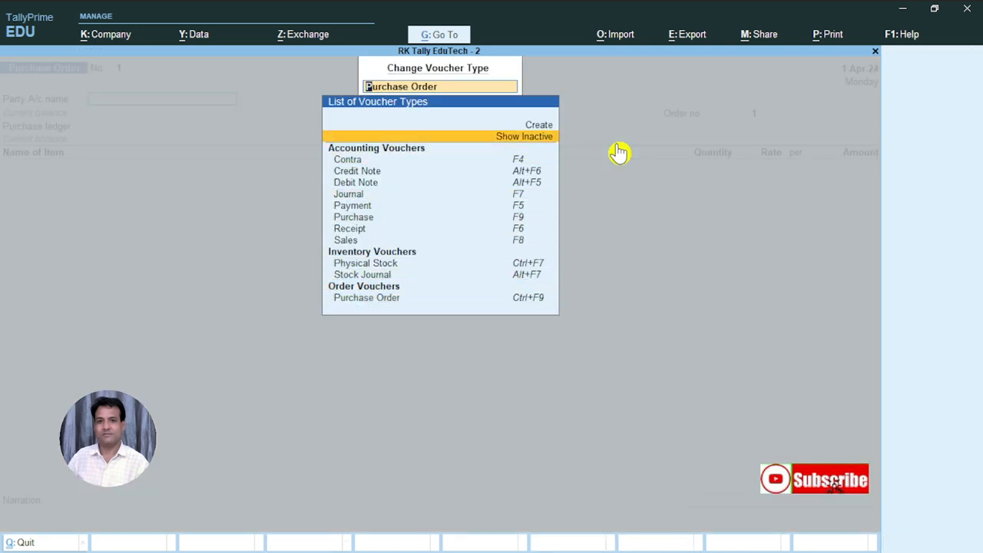
{"action": "key", "text": "Return"}
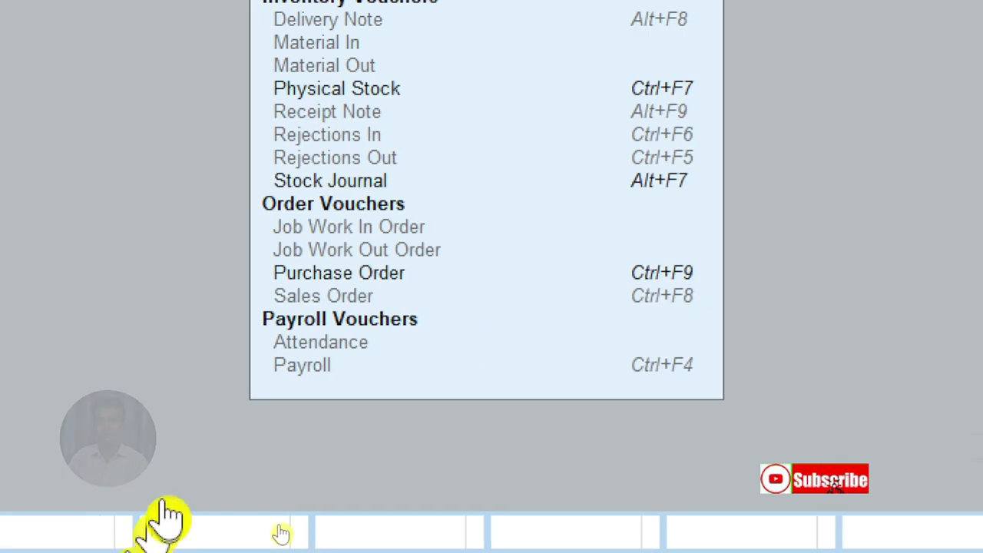
{"action": "left_click", "coordinate": [362, 291]}
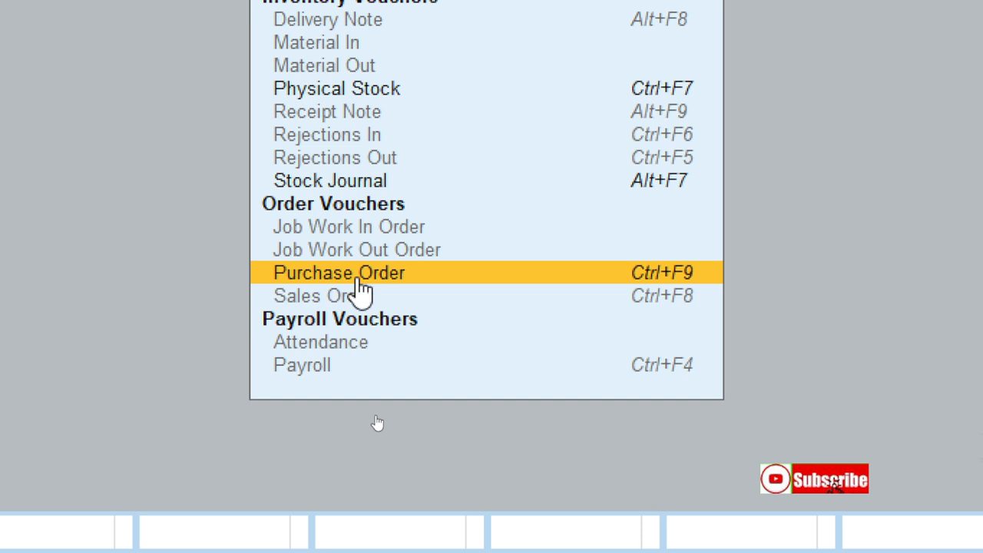
{"action": "left_click", "coordinate": [363, 291]}
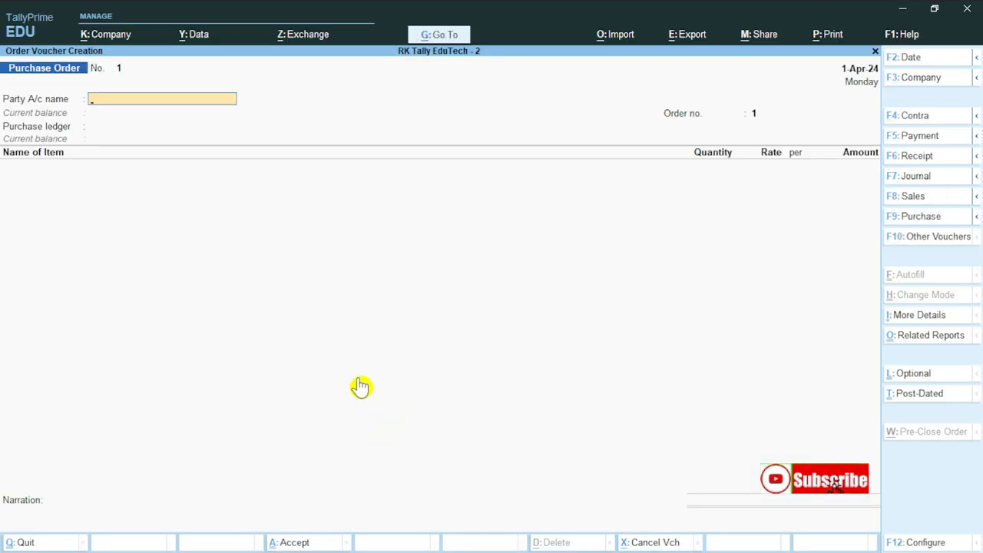
Reopen the list of voucher types and reselect Purchase Order.
{"action": "key", "text": "ctrl+4"}
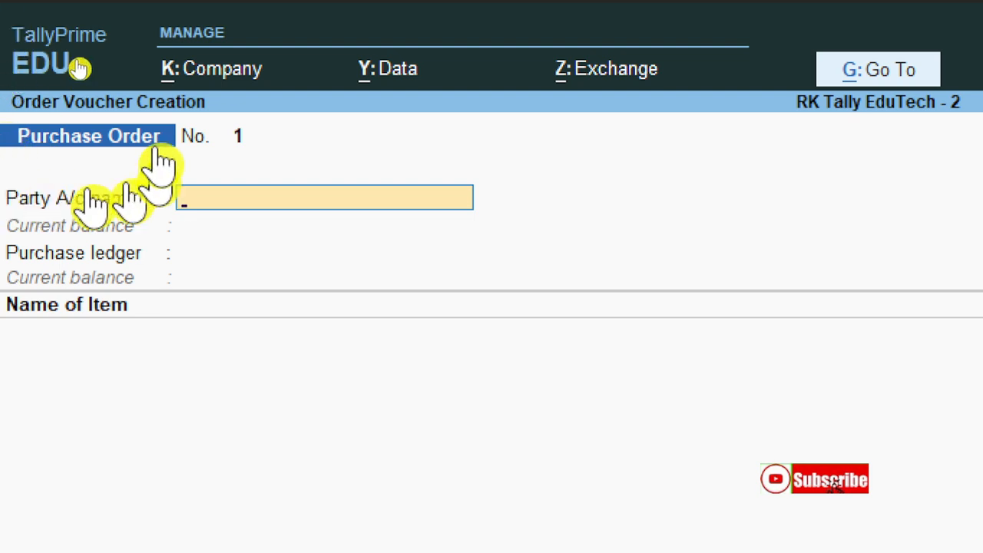
{"action": "key", "text": "ctrl+4"}
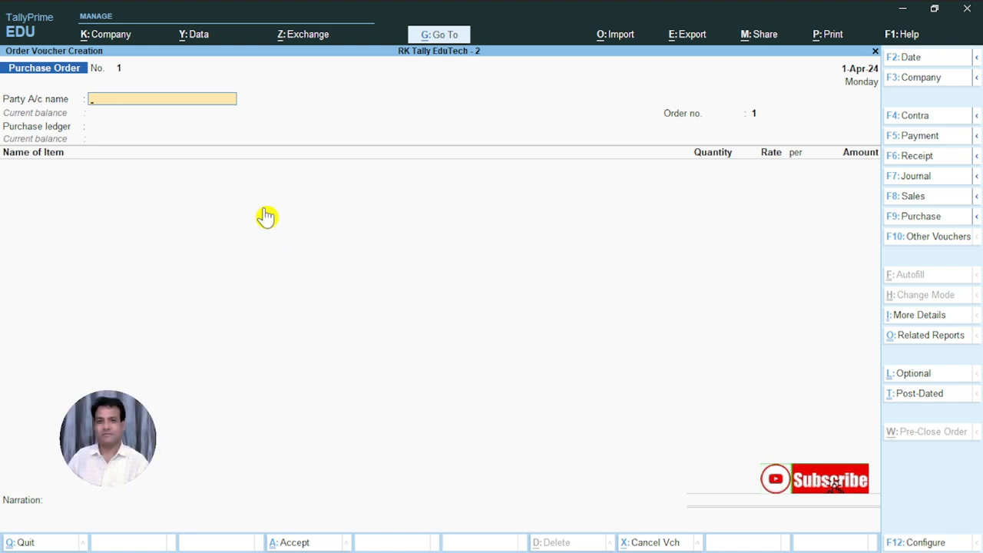
{"action": "key", "text": "F10"}
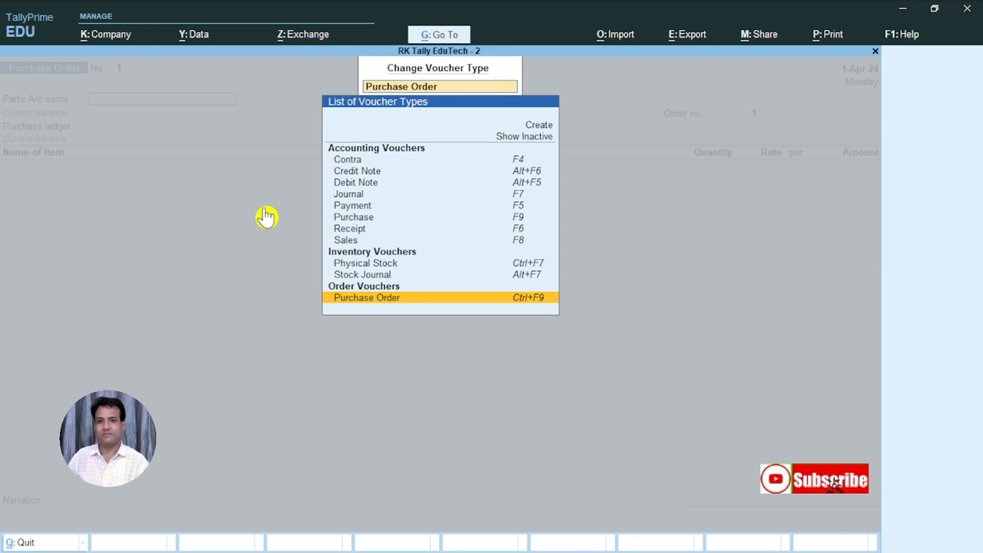
{"action": "key", "text": "Return"}
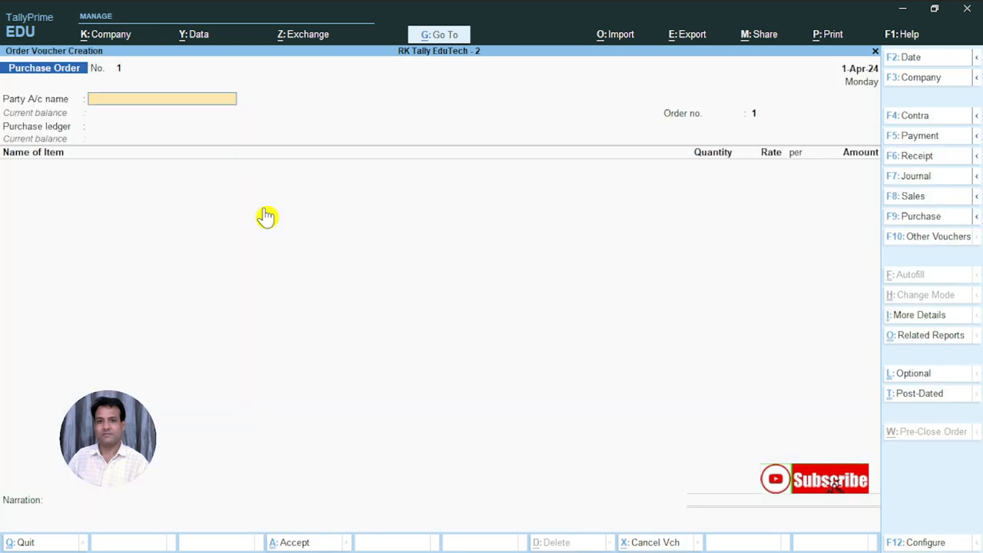
{"action": "key", "text": "ctrl"}
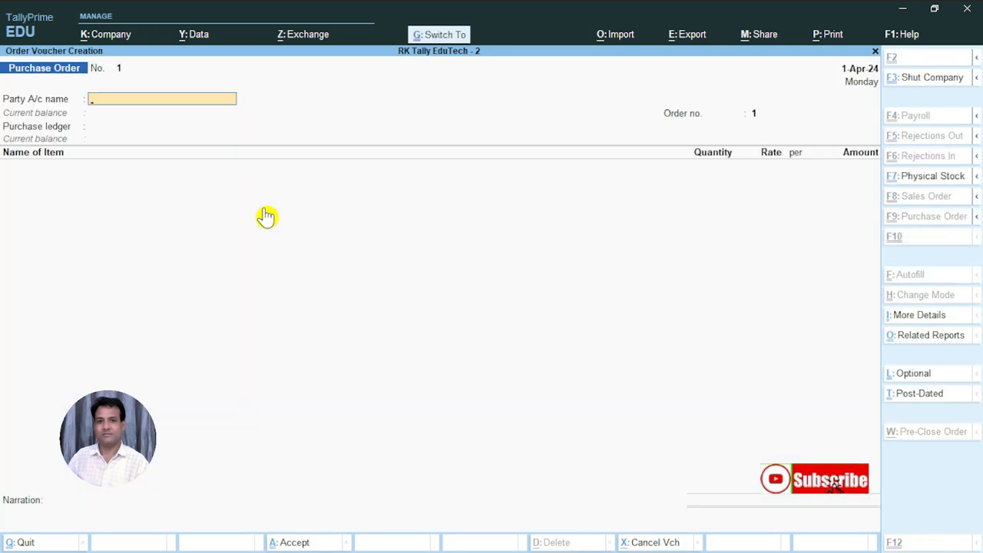
{"action": "left_click", "coordinate": [915, 223]}
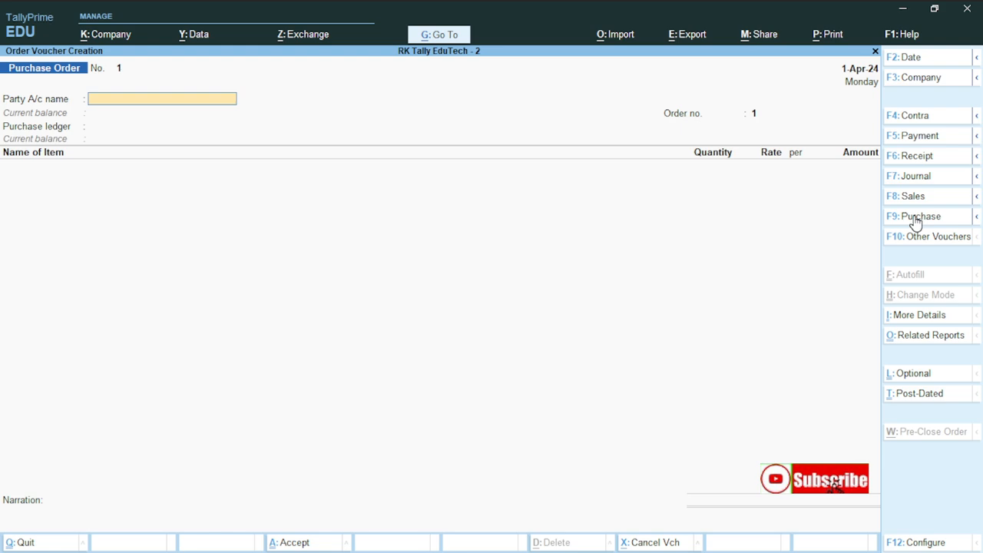
{"action": "left_click", "coordinate": [916, 221]}
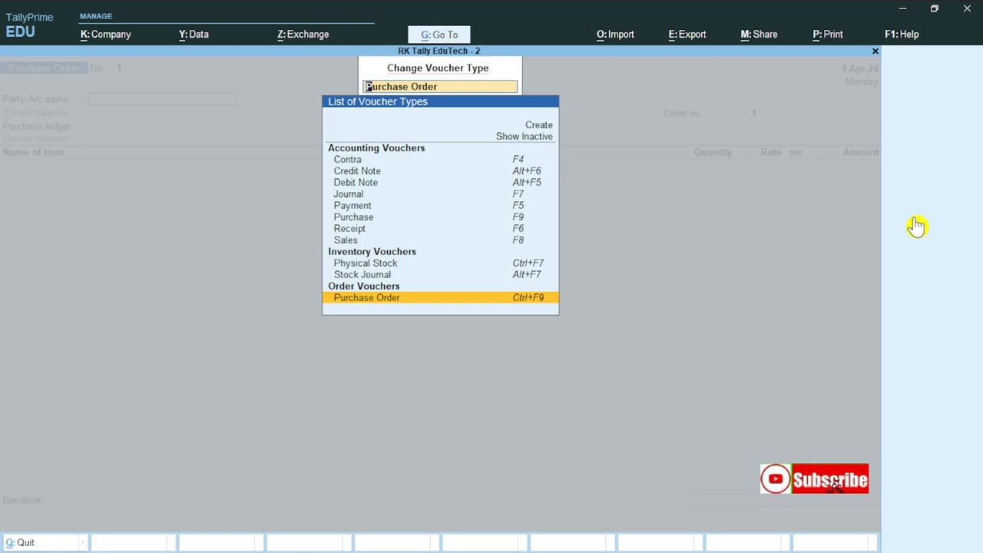
{"action": "key", "text": "Return"}
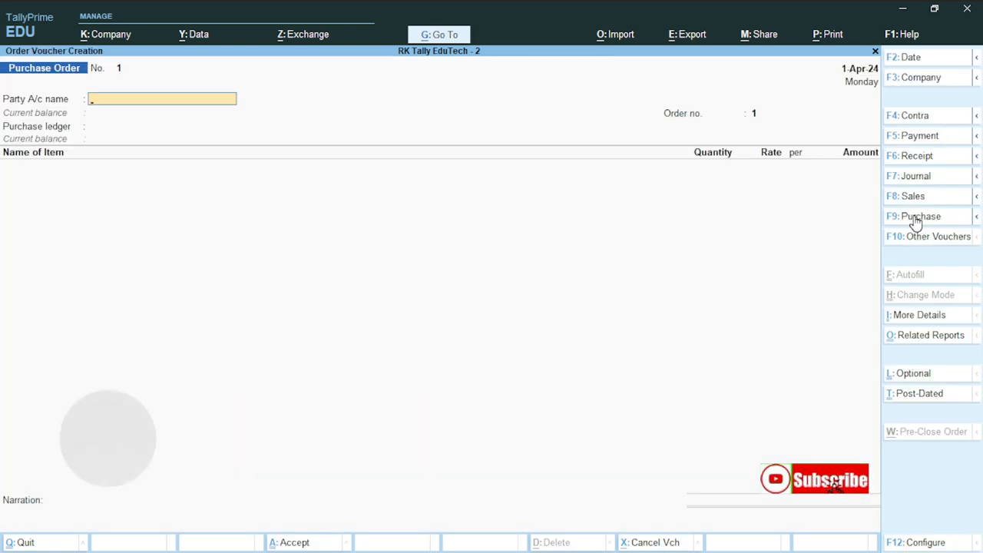
{"action": "key", "text": "ctrl"}
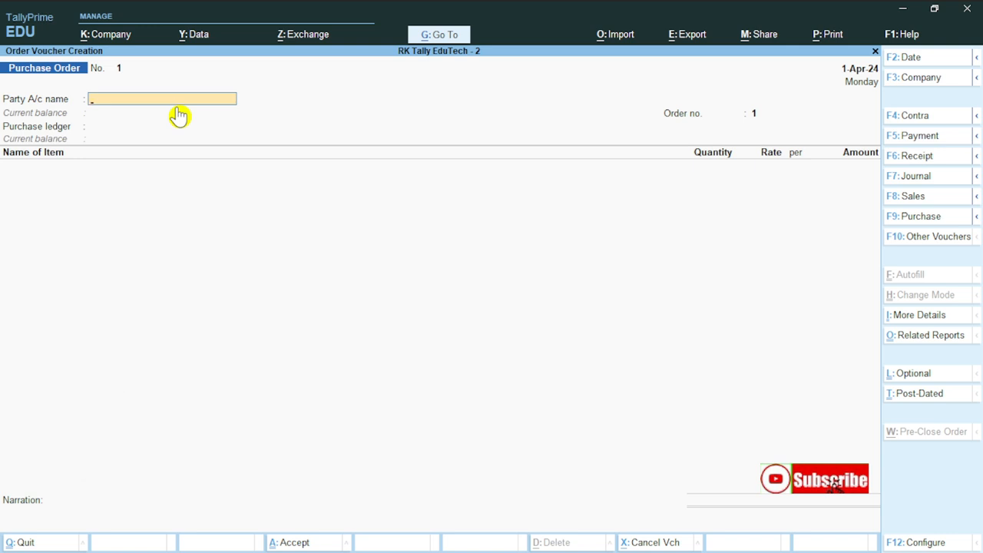
Start a new party ledger named Samsung Pvt Ltd under Sundry Creditors, keeping bill-by-bill balances maintained.
{"action": "key", "text": "alt+c"}
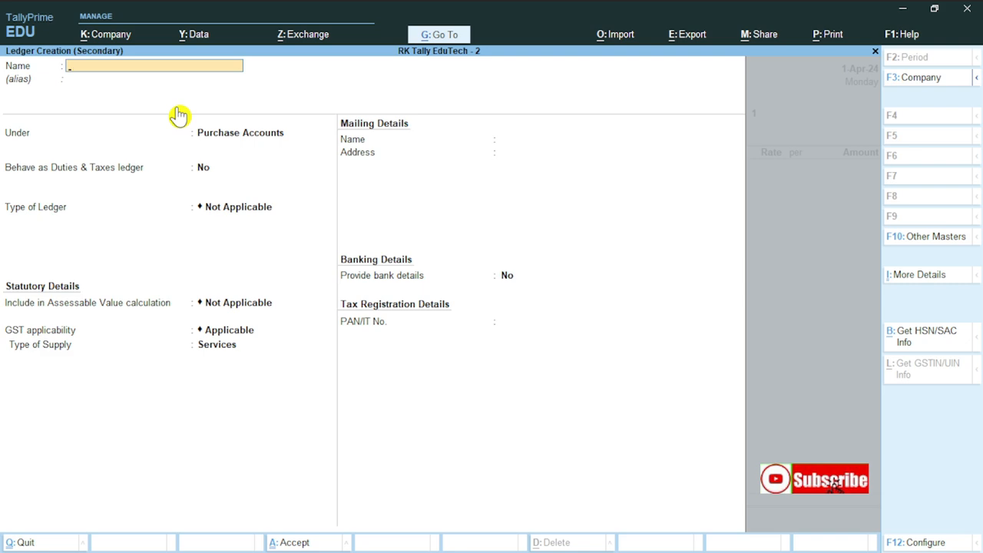
{"action": "type", "text": "Samsung"}
{"action": "type", "text": " Pc"}
{"action": "type", "text": "v"}
{"action": "type", "text": "t Ltd"}
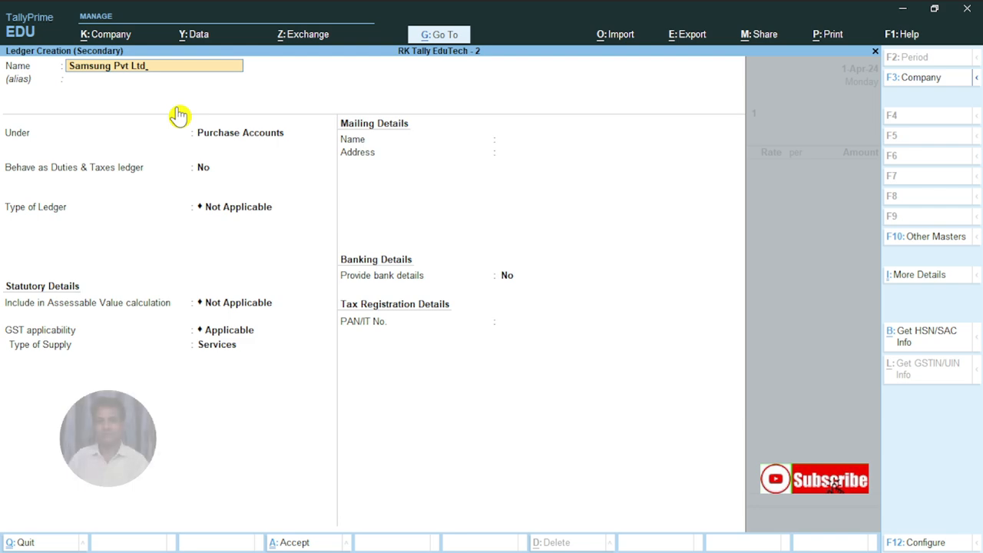
{"action": "key", "text": "Return"}
{"action": "type", "text": "S"}
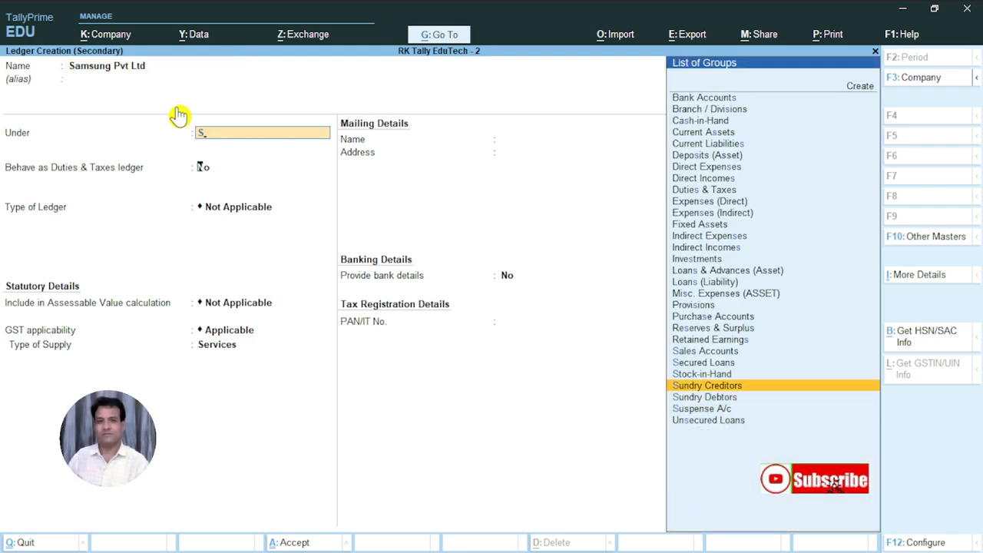
{"action": "key", "text": "Return"}
{"action": "key", "text": "Return"}
{"action": "key", "text": "Return"}
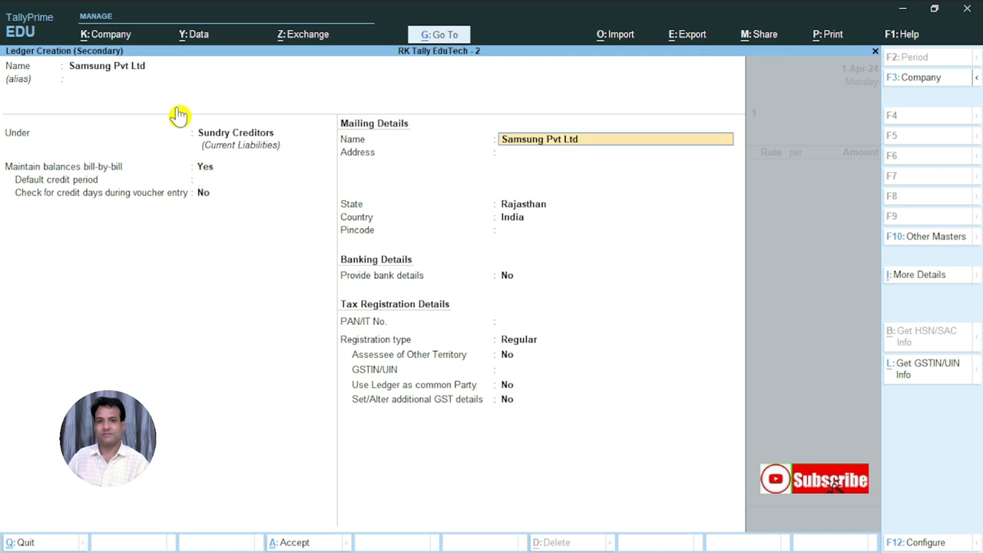
Keep Samsung Pvt Ltd as mailing name and Rajasthan, India as location, leaving the address and pincode blank.
{"action": "key", "text": "Return"}
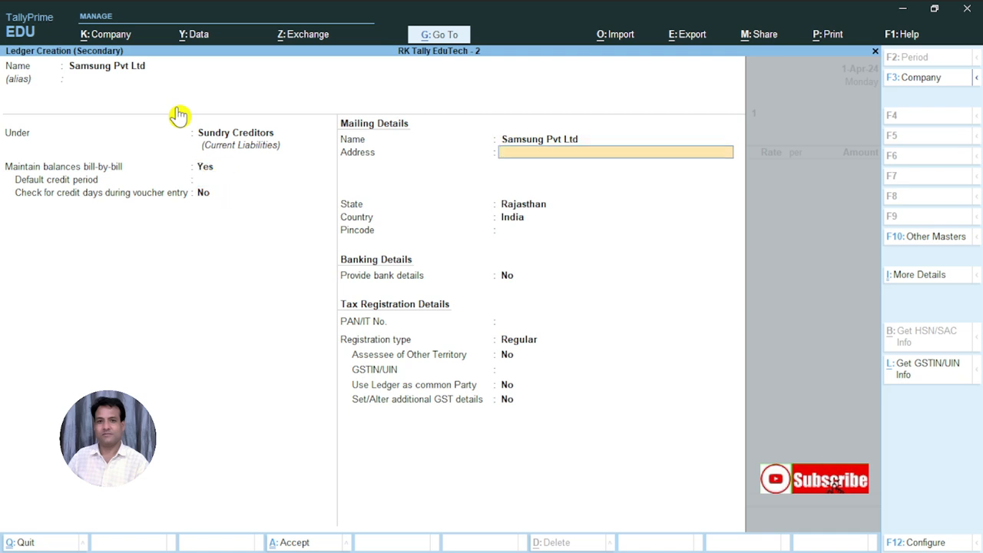
{"action": "key", "text": "Return"}
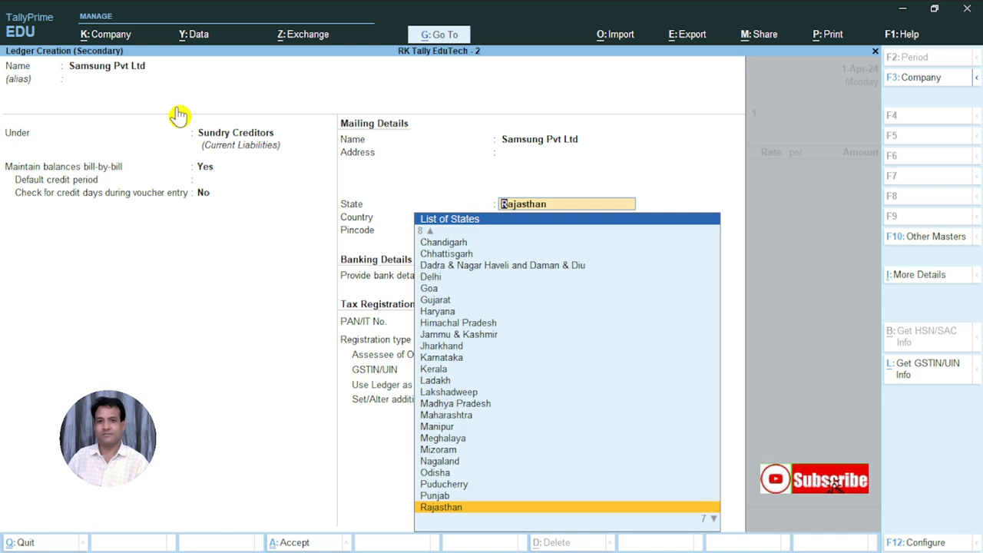
{"action": "key", "text": "Return"}
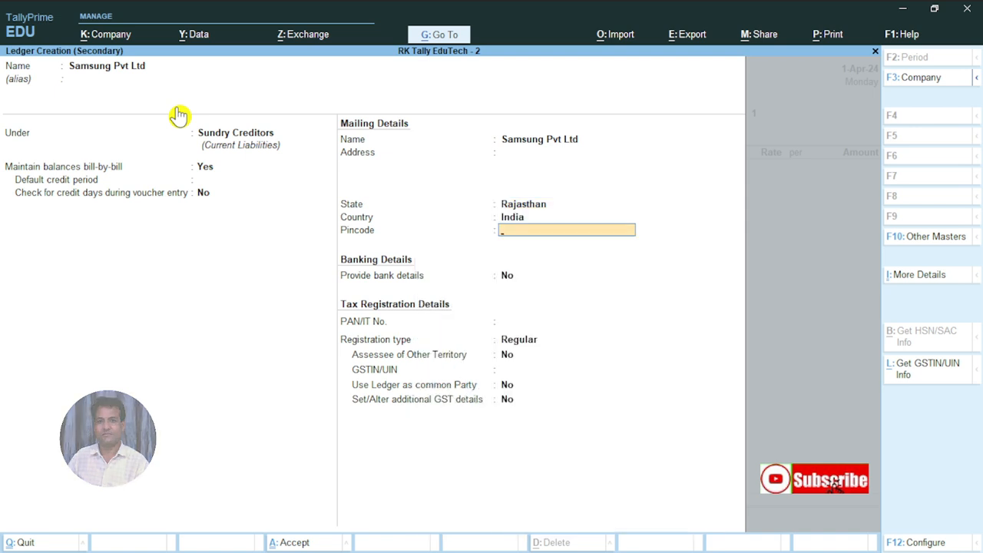
{"action": "key", "text": "Return"}
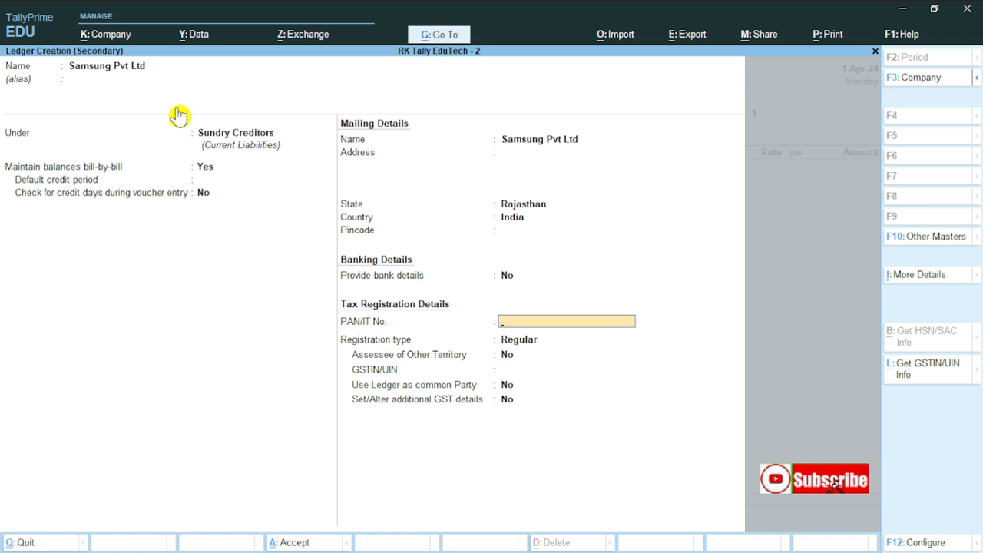
Keep the Regular registration type with PAN and GSTIN blank, and save the ledger as the purchase order's party.
{"action": "key", "text": "Return"}
{"action": "key", "text": "Return"}
{"action": "key", "text": "Return"}
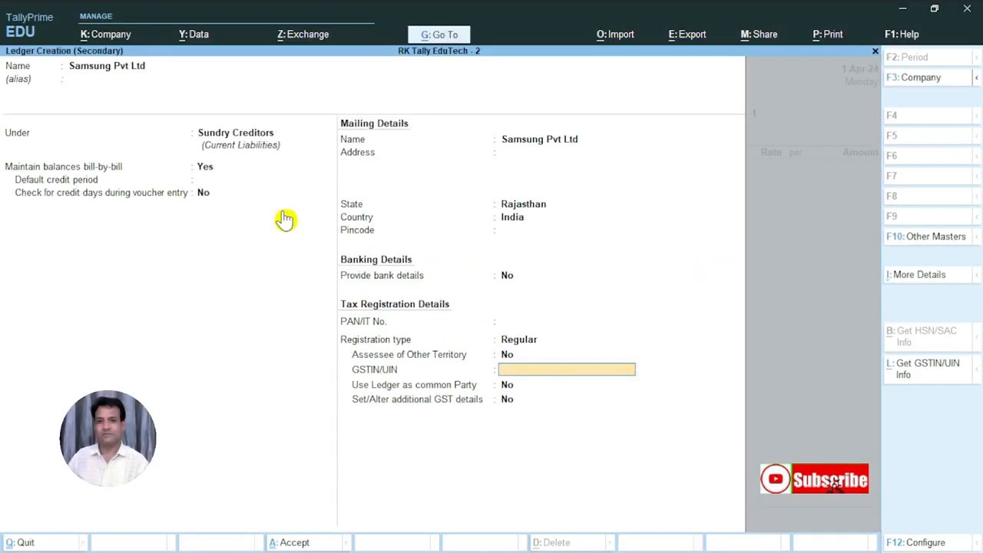
{"action": "key", "text": "Return"}
{"action": "key", "text": "Return"}
{"action": "key", "text": "Return"}
{"action": "key", "text": "Return"}
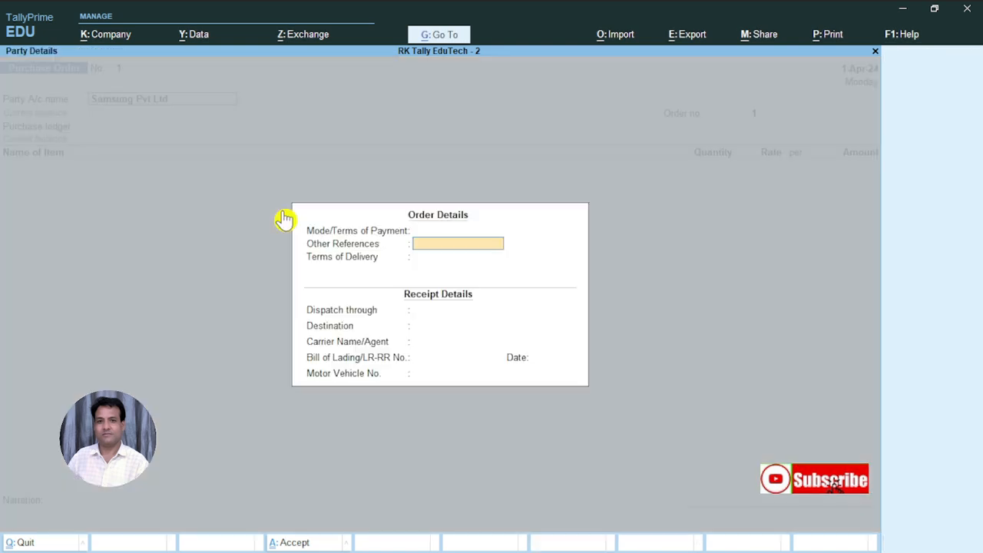
Return to the party selection, reselect Samsung Pvt Ltd, and set the order's mode/terms of payment to Cheque / After 10 Days.
{"action": "key", "text": "Up"}
{"action": "key", "text": "Escape"}
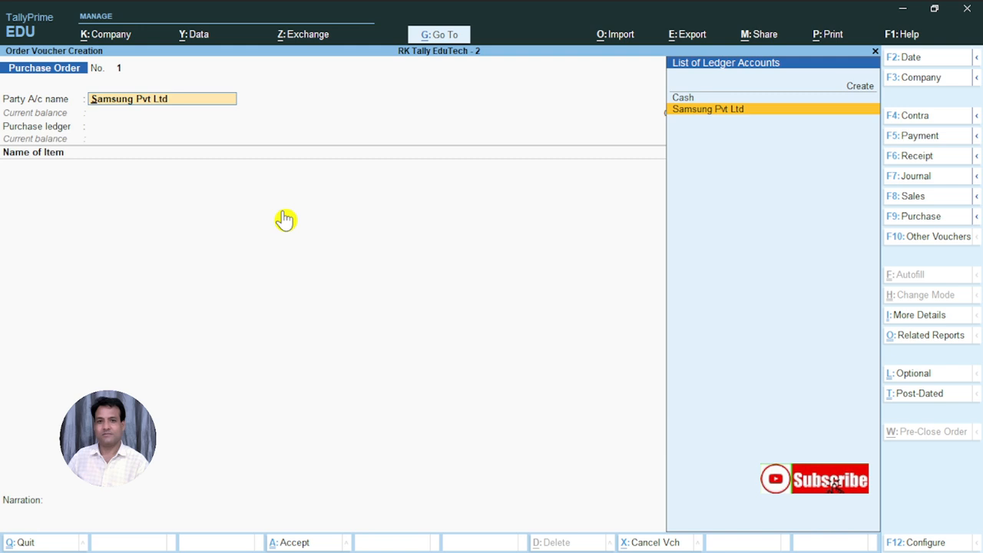
{"action": "key", "text": "Return"}
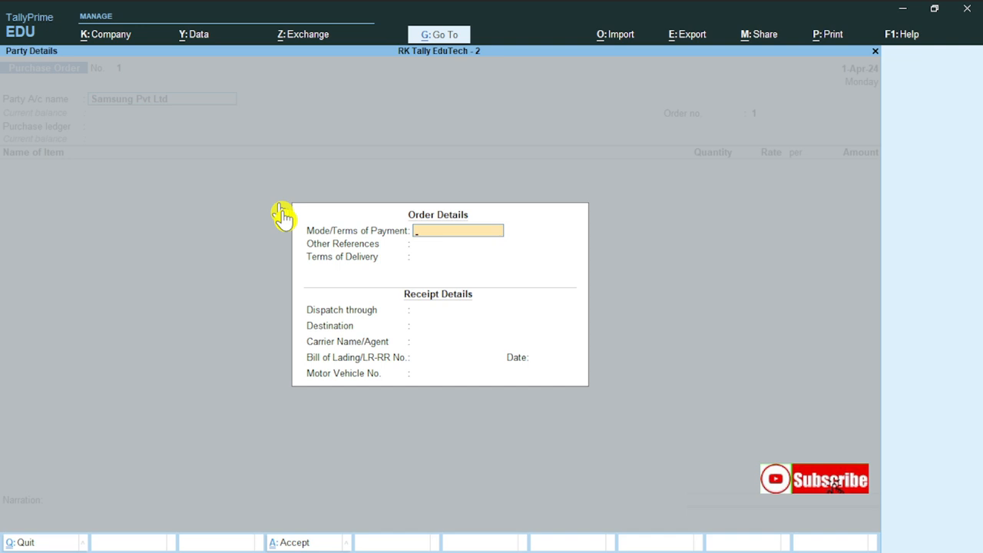
{"action": "type", "text": "Chew"}
{"action": "key", "text": "BackSpace"}
{"action": "type", "text": "que / After"}
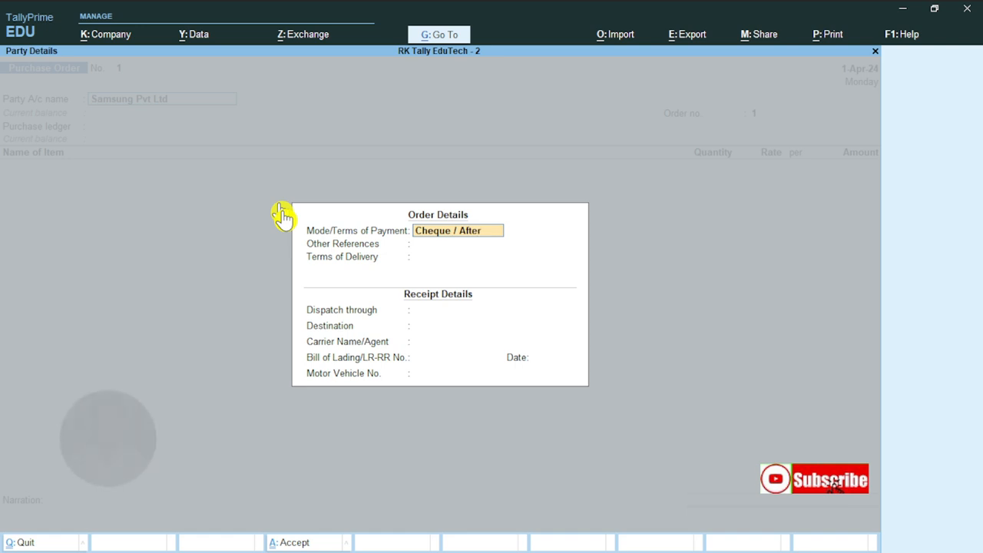
{"action": "type", "text": " 10 Days"}
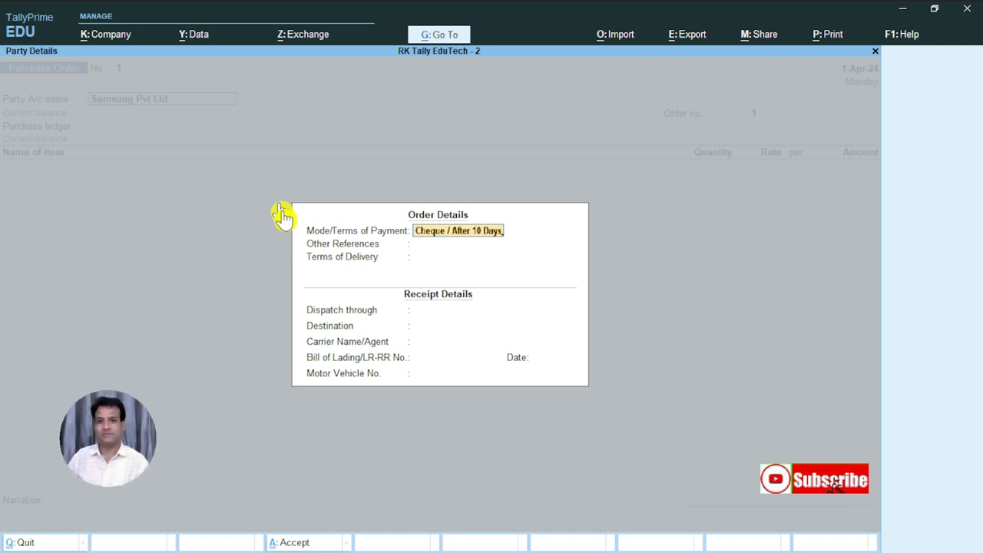
{"action": "key", "text": "Return"}
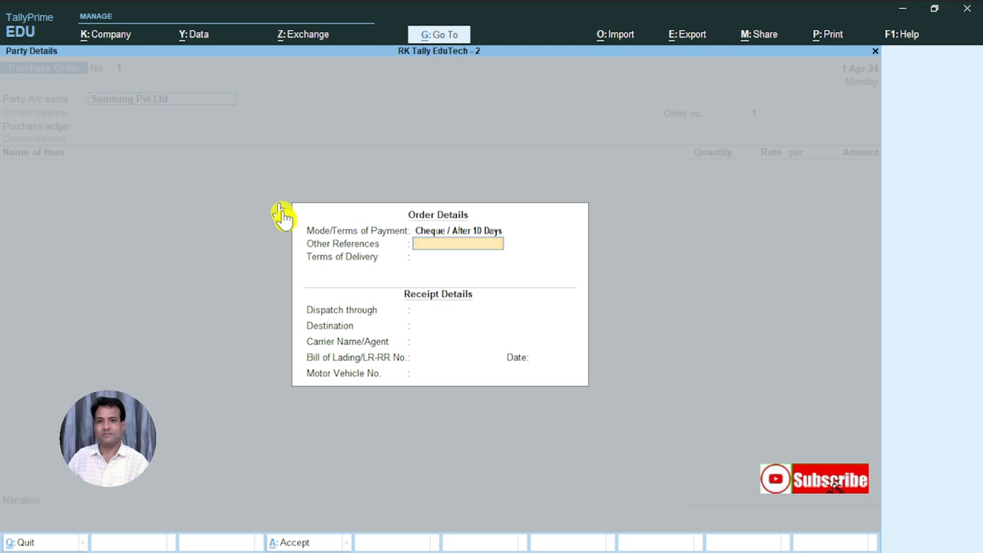
Leave other references blank and set the terms of delivery to Within 5 Days.
{"action": "key", "text": "Return"}
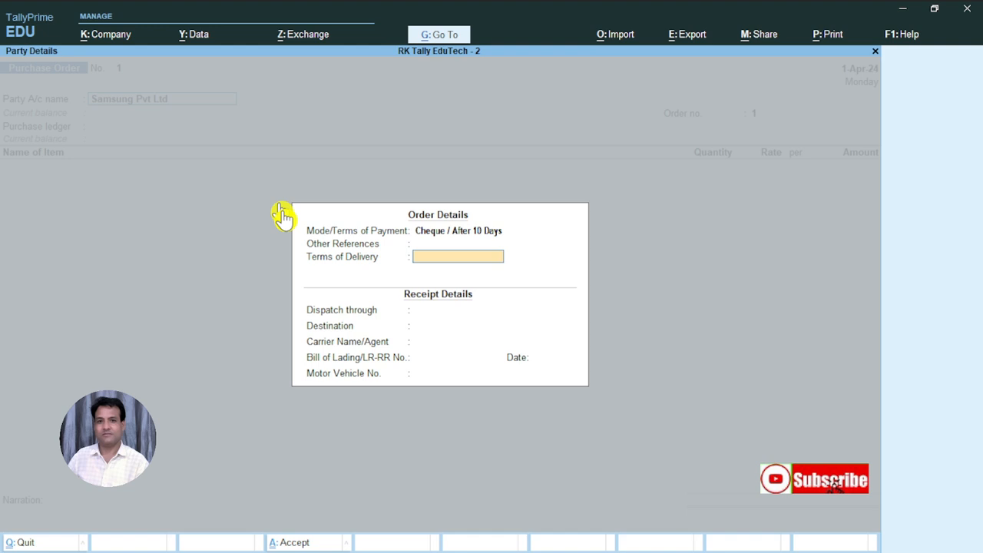
{"action": "type", "text": "5"}
{"action": "key", "text": "BackSpace"}
{"action": "type", "text": "Within 5"}
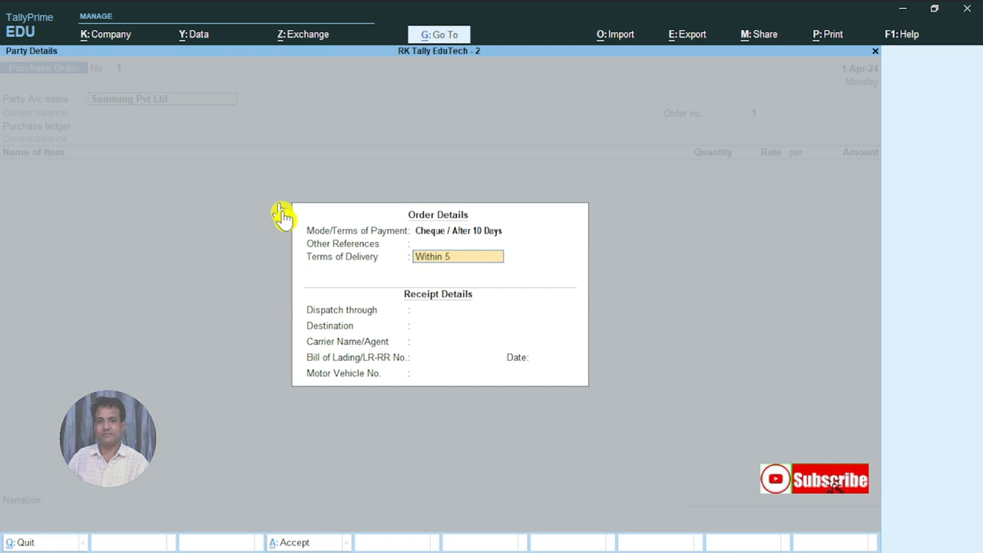
{"action": "type", "text": " Days"}
{"action": "key", "text": "Return"}
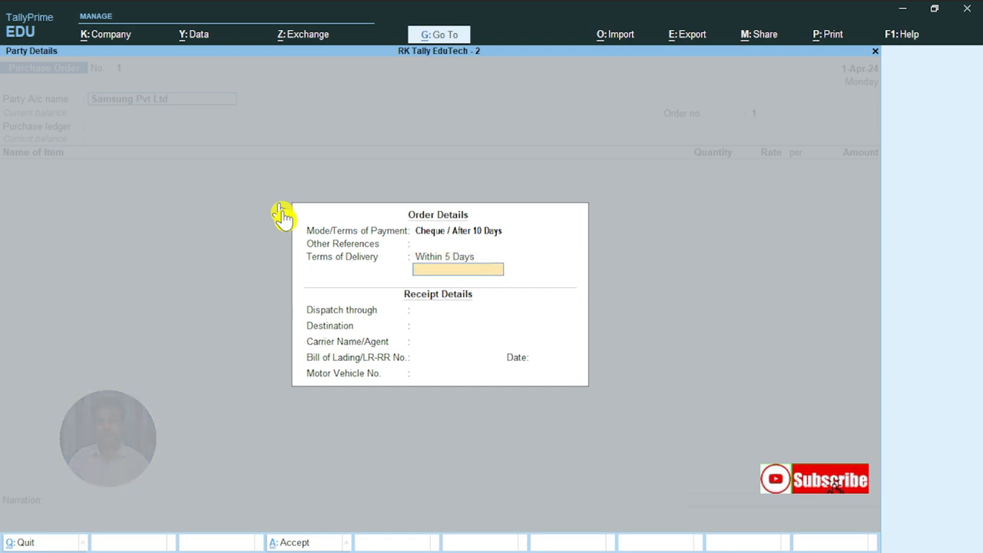
{"action": "key", "text": "Return"}
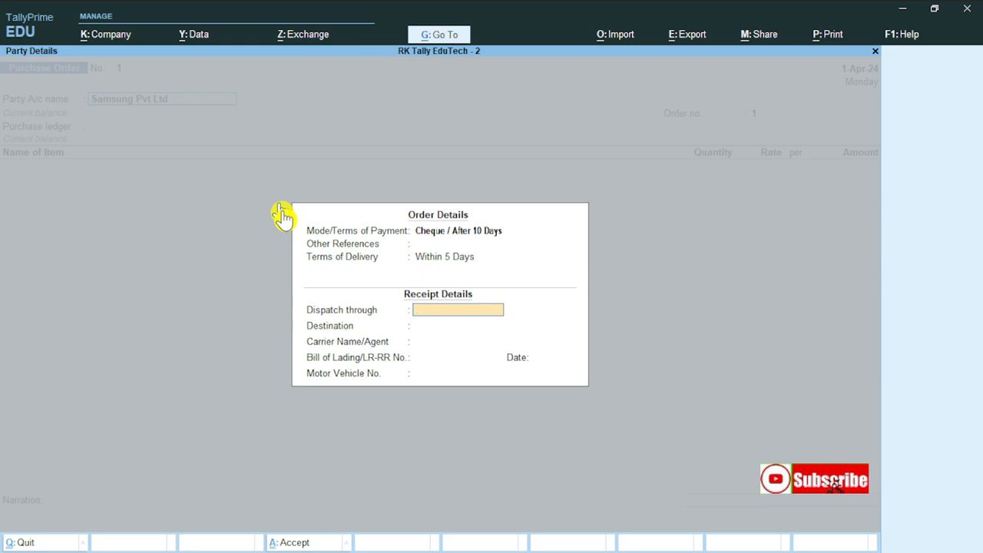
Leave all receipt details blank, from dispatch and destination to the motor vehicle number, and accept the order details.
{"action": "key", "text": "Return"}
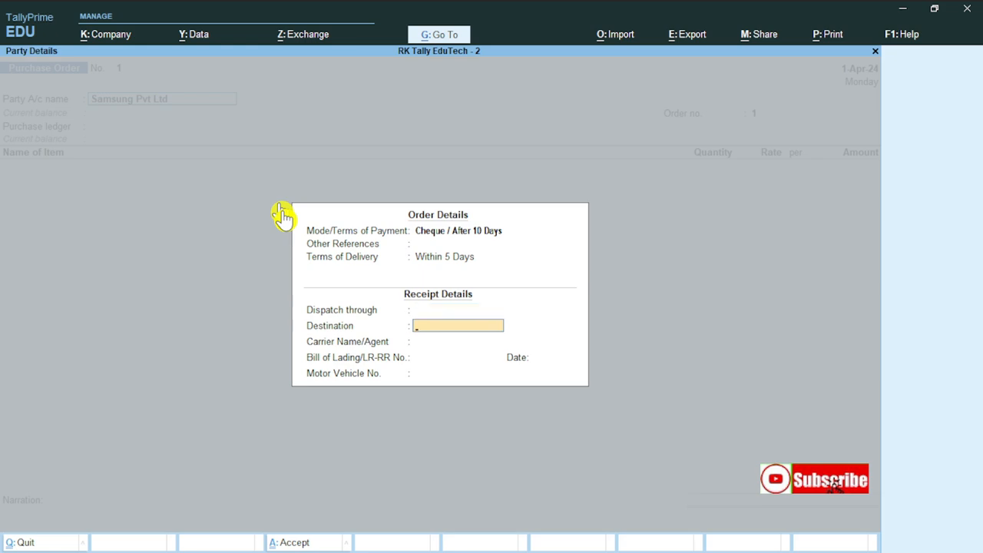
{"action": "key", "text": "Return"}
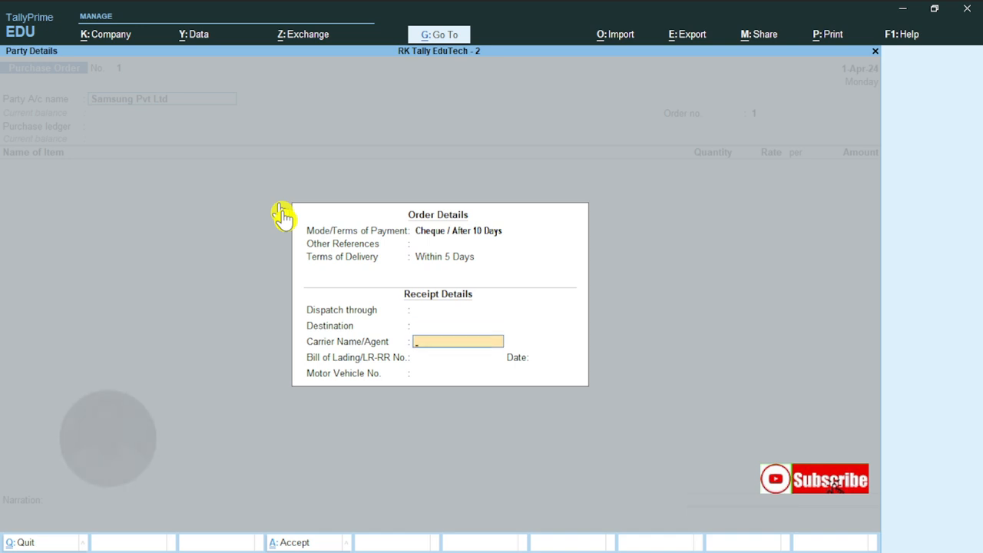
{"action": "key", "text": "Return"}
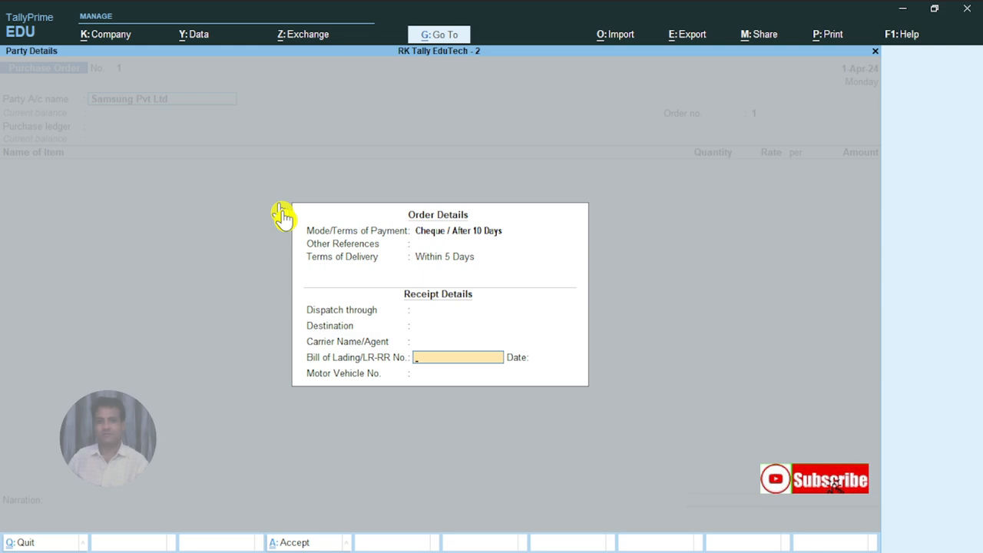
{"action": "key", "text": "Return"}
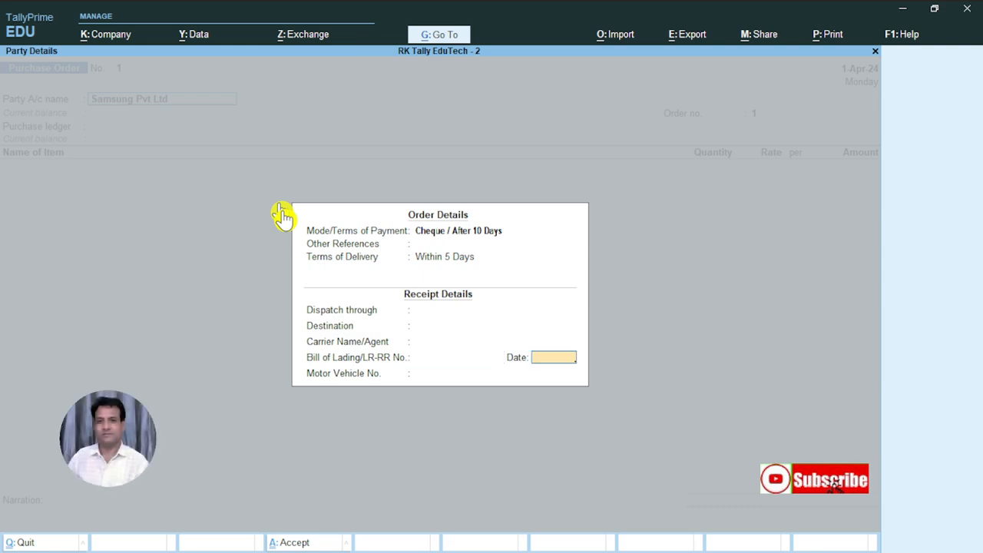
{"action": "key", "text": "Return"}
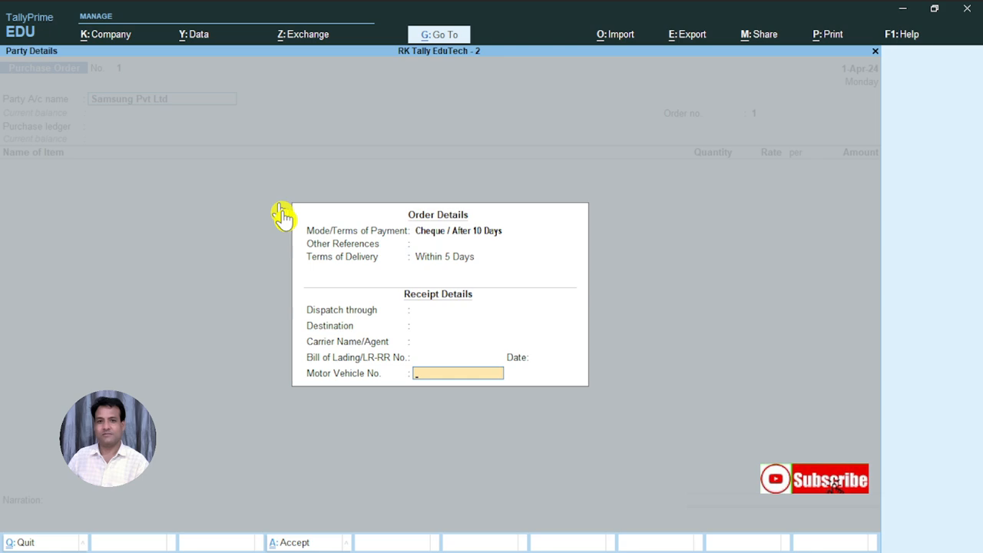
{"action": "key", "text": "Return"}
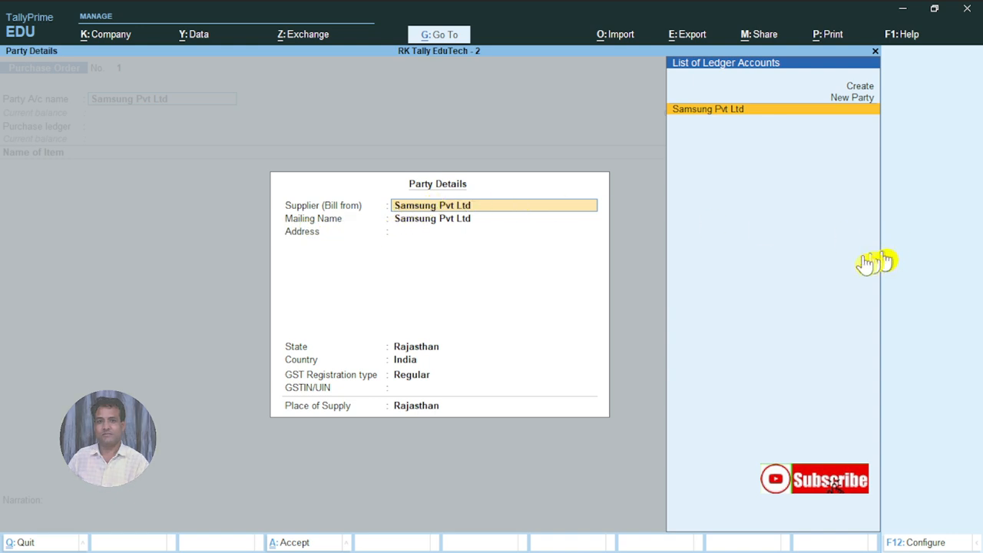
Accept Samsung Pvt Ltd's party details with Rajasthan as state, Regular GST registration, and the address and GSTIN blank.
{"action": "key", "text": "Return"}
{"action": "key", "text": "Return"}
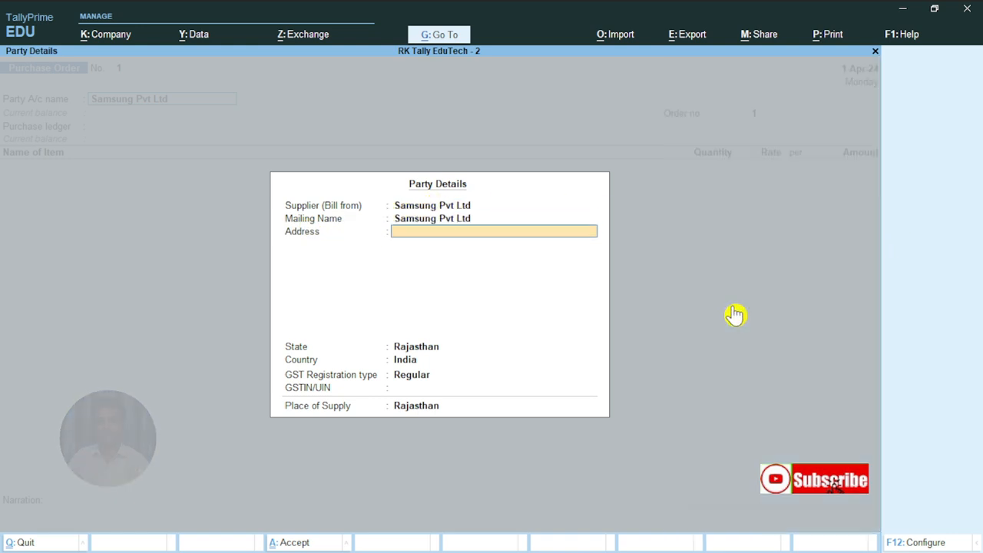
{"action": "key", "text": "Return"}
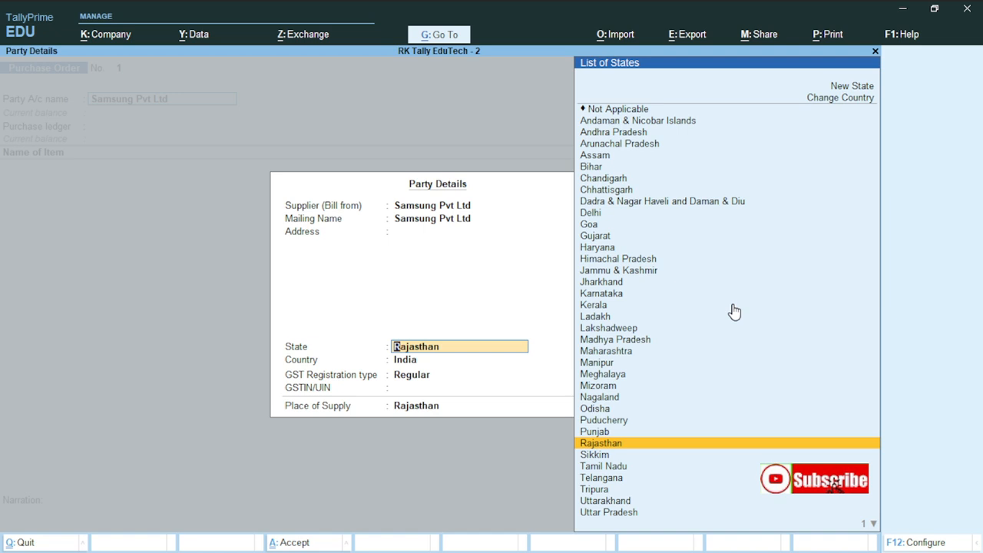
{"action": "key", "text": "Return"}
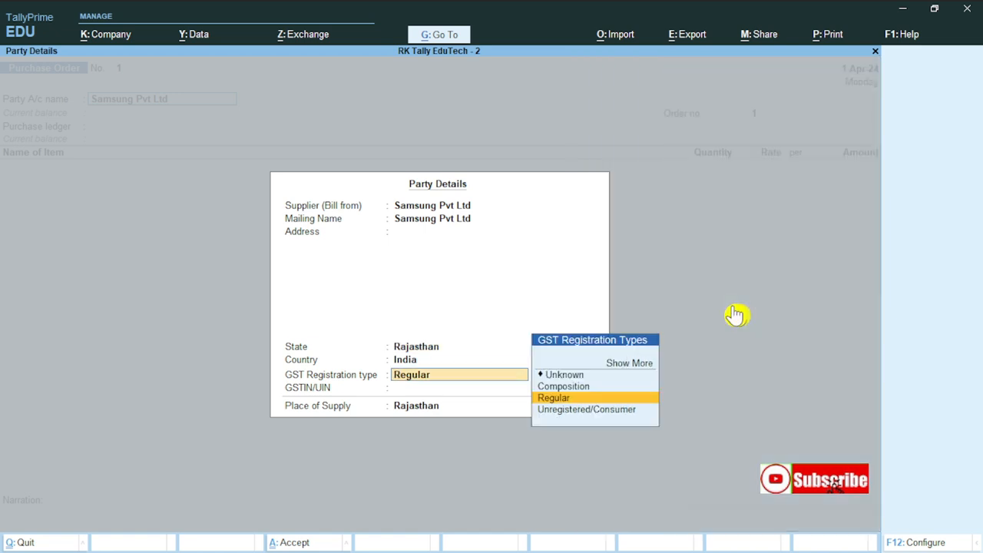
{"action": "key", "text": "Return"}
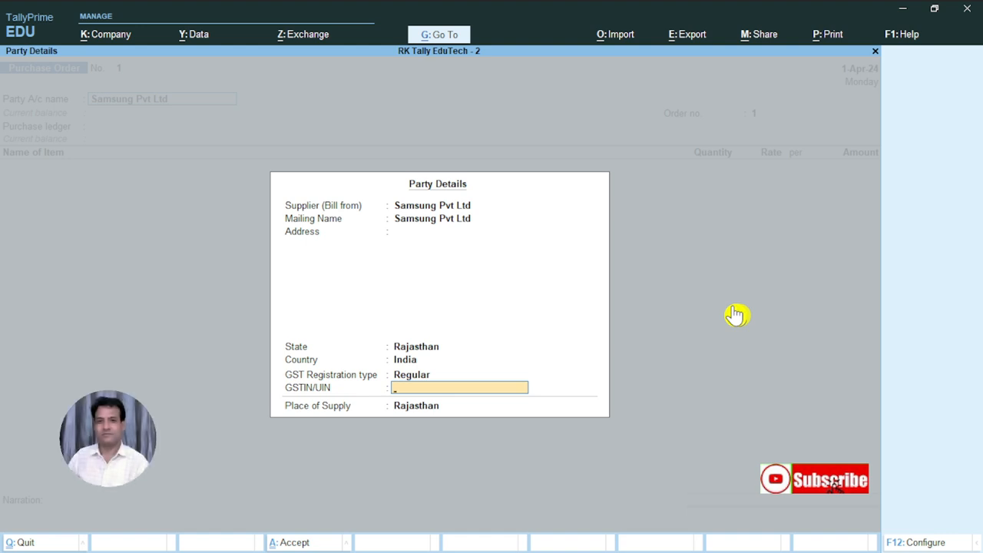
{"action": "key", "text": "Return"}
{"action": "key", "text": "Return"}
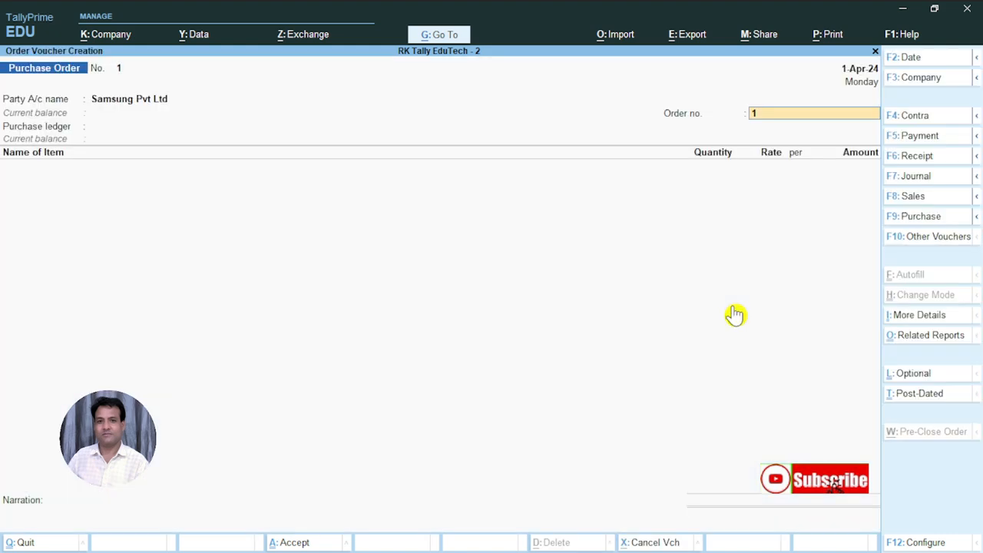
Go back into the order and party details of the purchase order and accept them again.
{"action": "key", "text": "BackSpace"}
{"action": "key", "text": "Return"}
{"action": "key", "text": "Return"}
{"action": "key", "text": "Return"}
{"action": "key", "text": "Return"}
{"action": "key", "text": "Return"}
{"action": "key", "text": "Return"}
{"action": "key", "text": "Return"}
{"action": "key", "text": "Return"}
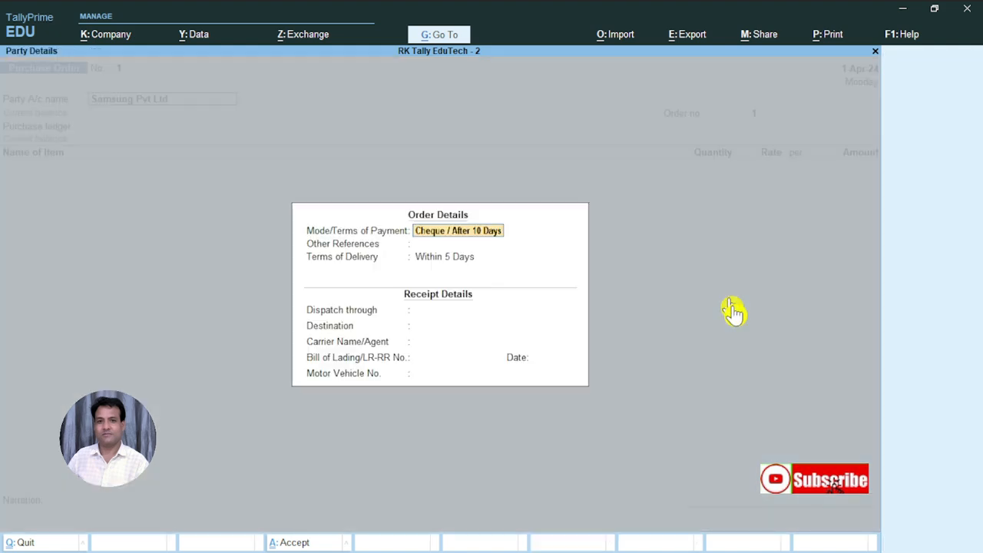
{"action": "key", "text": "Return"}
{"action": "key", "text": "Return"}
{"action": "key", "text": "Return"}
{"action": "key", "text": "Return"}
{"action": "key", "text": "Return"}
{"action": "key", "text": "Return"}
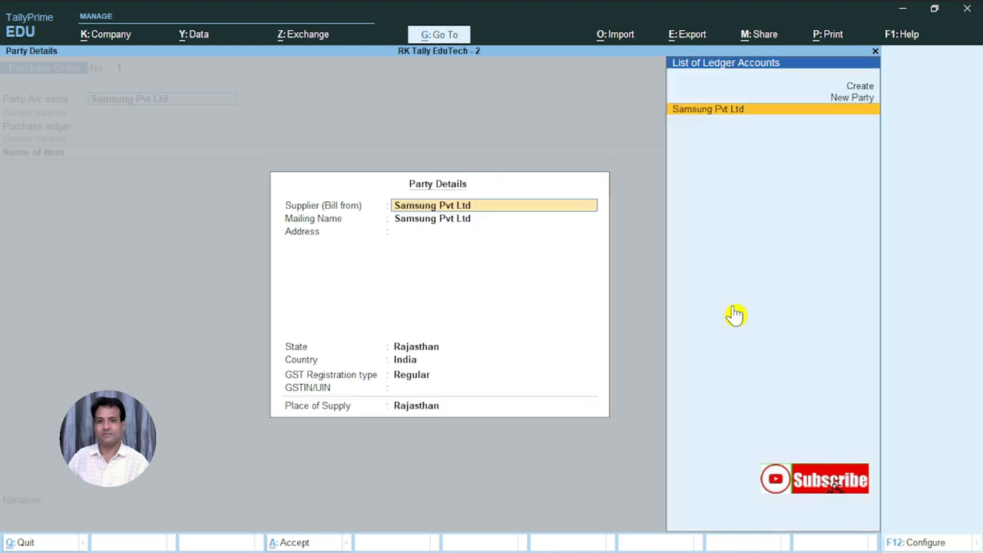
{"action": "key", "text": "Return"}
{"action": "key", "text": "Return"}
{"action": "key", "text": "Return"}
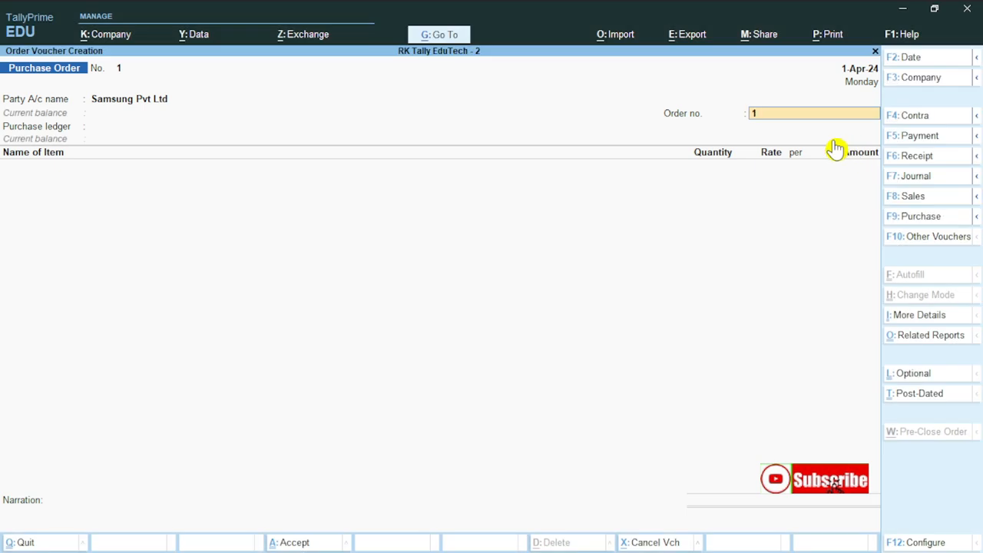
Set the order number to 101 and start creating a new ledger for the purchase ledger field.
{"action": "type", "text": "01"}
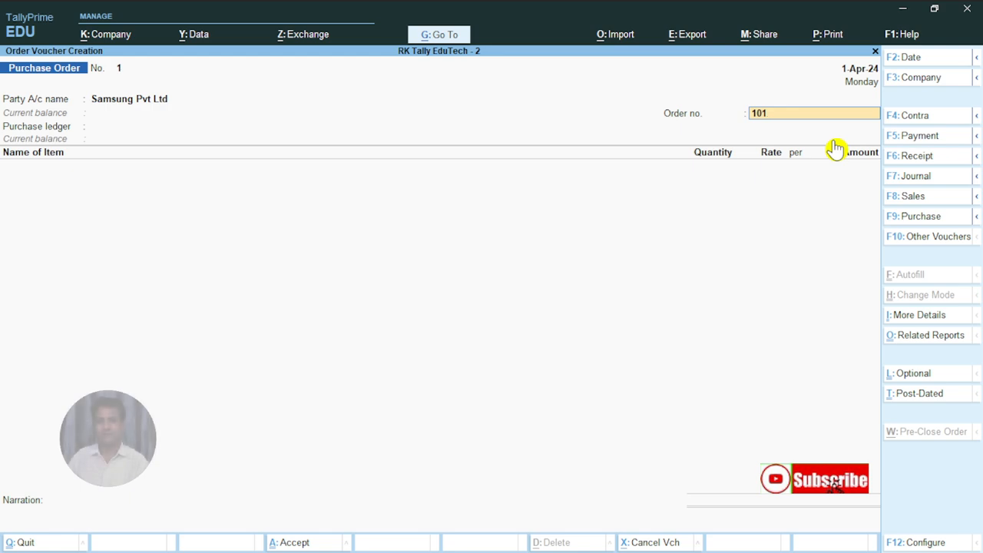
{"action": "key", "text": "Return"}
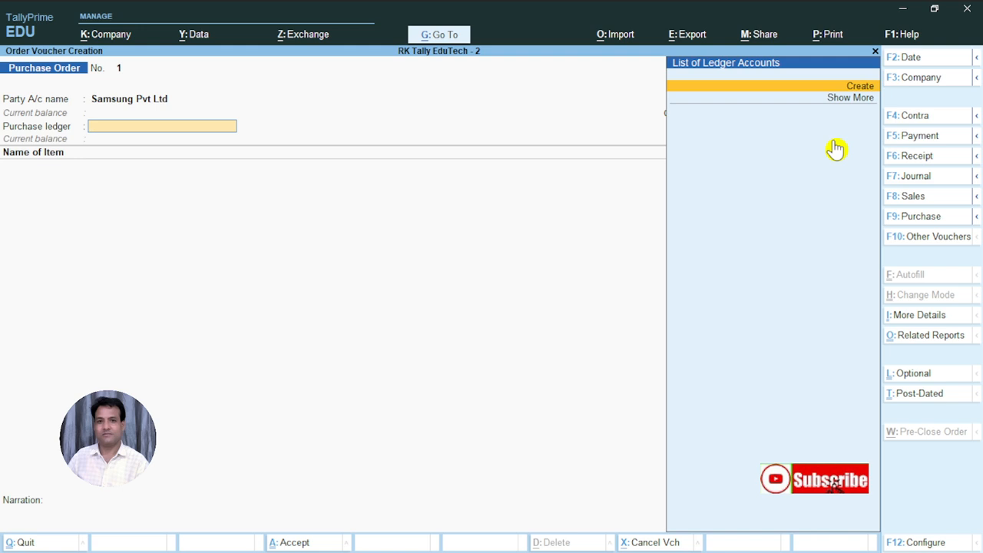
{"action": "key", "text": "Return"}
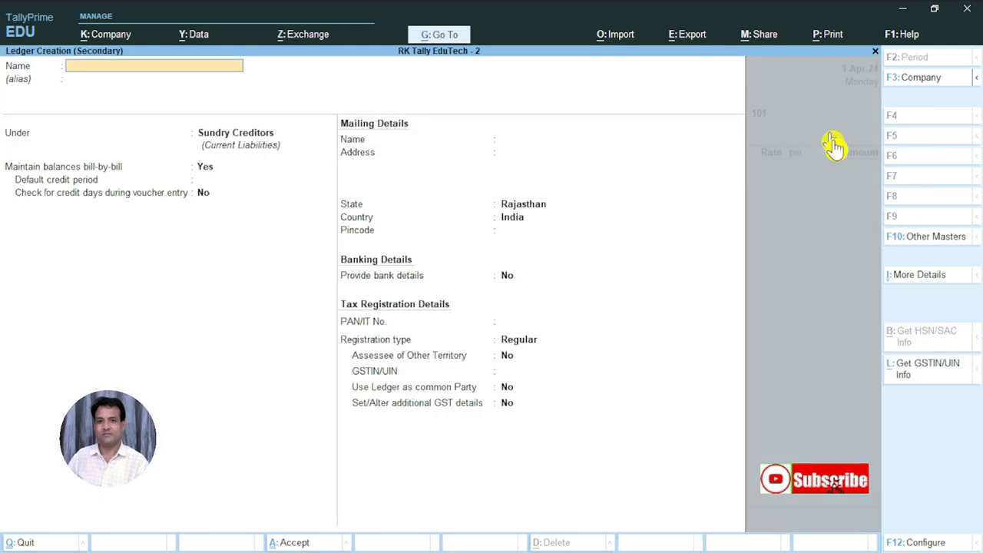
Name the new ledger Purchase GST@18% and place it under Purchase Accounts.
{"action": "type", "text": "Purchase @"}
{"action": "key", "text": "BackSpace"}
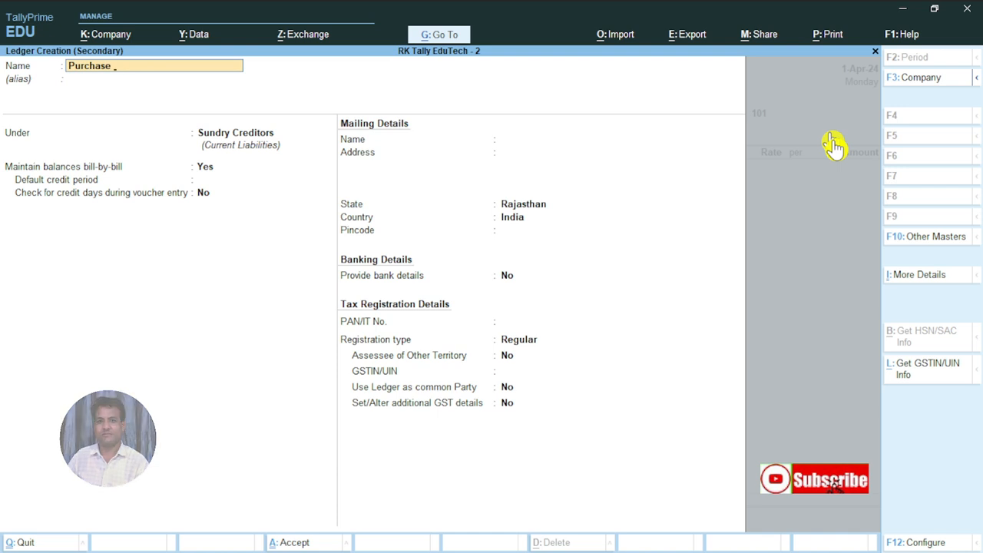
{"action": "type", "text": "G"}
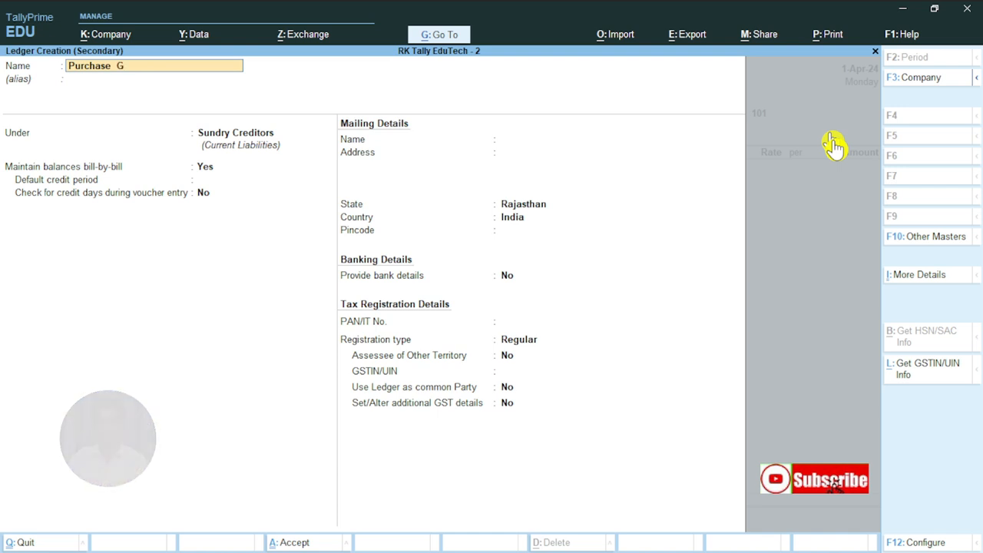
{"action": "type", "text": "ST"}
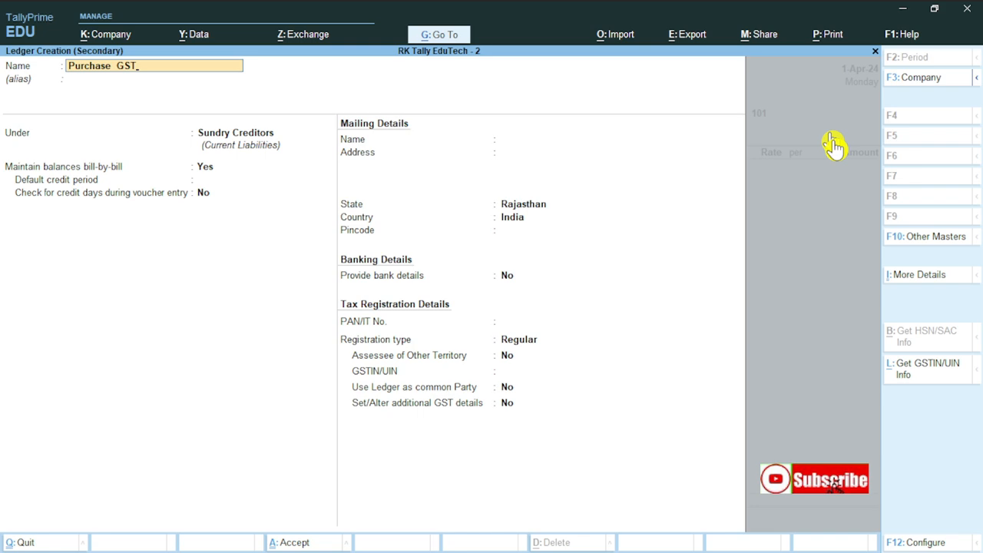
{"action": "type", "text": "@18%"}
{"action": "key", "text": "Return"}
{"action": "type", "text": "Pu"}
{"action": "key", "text": "Return"}
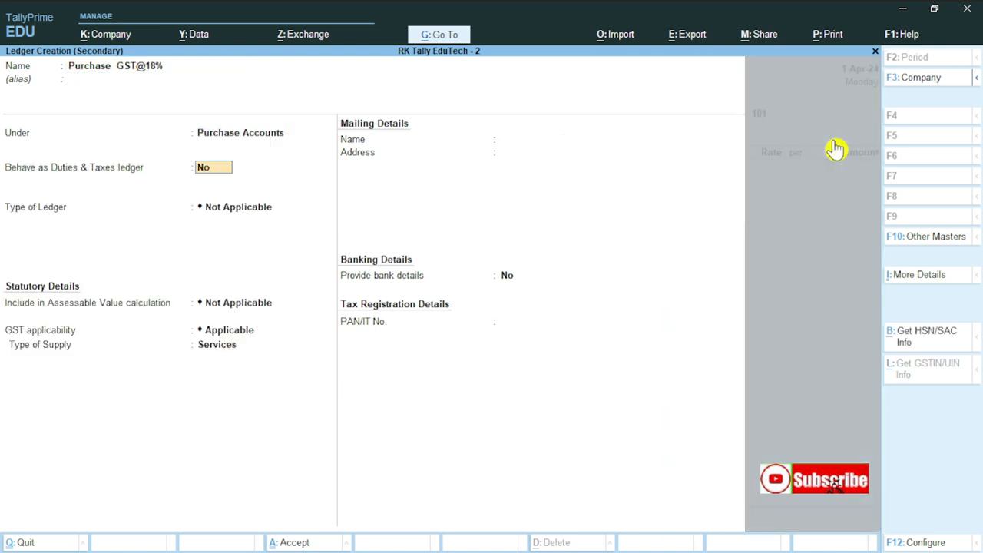
Keep the ledger's duties, type and assessable value defaults with GST Applicable, and set its type of supply to Goods.
{"action": "key", "text": "Return"}
{"action": "key", "text": "Return"}
{"action": "key", "text": "Return"}
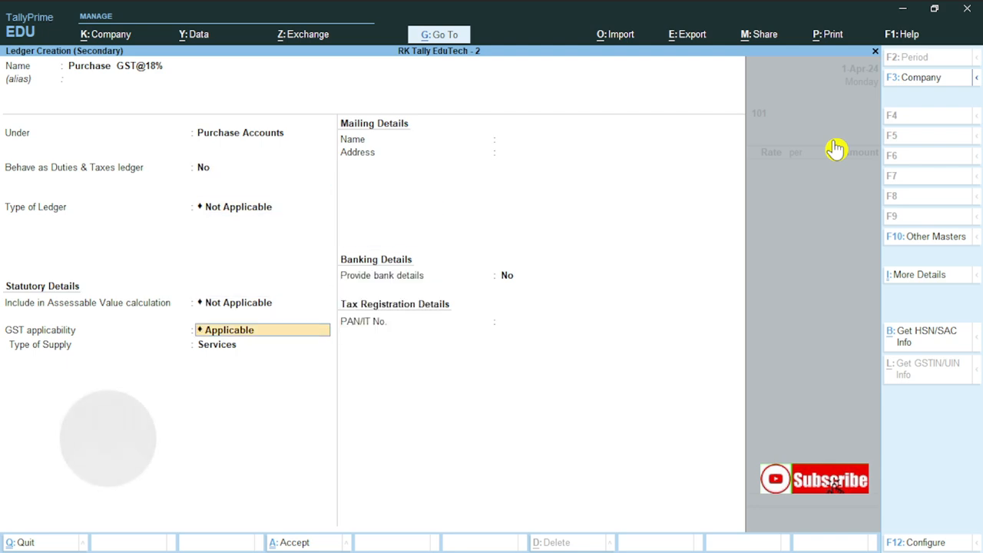
{"action": "key", "text": "BackSpace"}
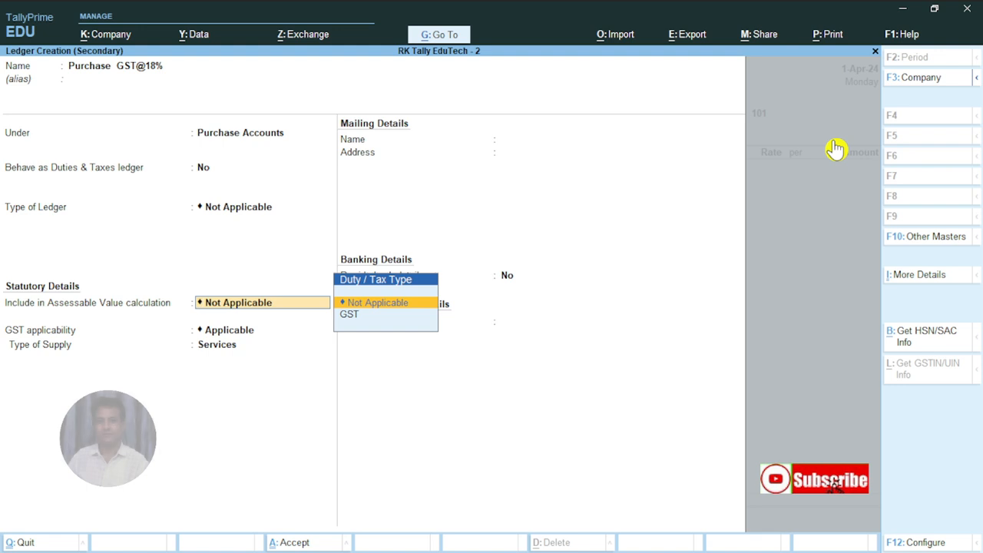
{"action": "key", "text": "Return"}
{"action": "key", "text": "Return"}
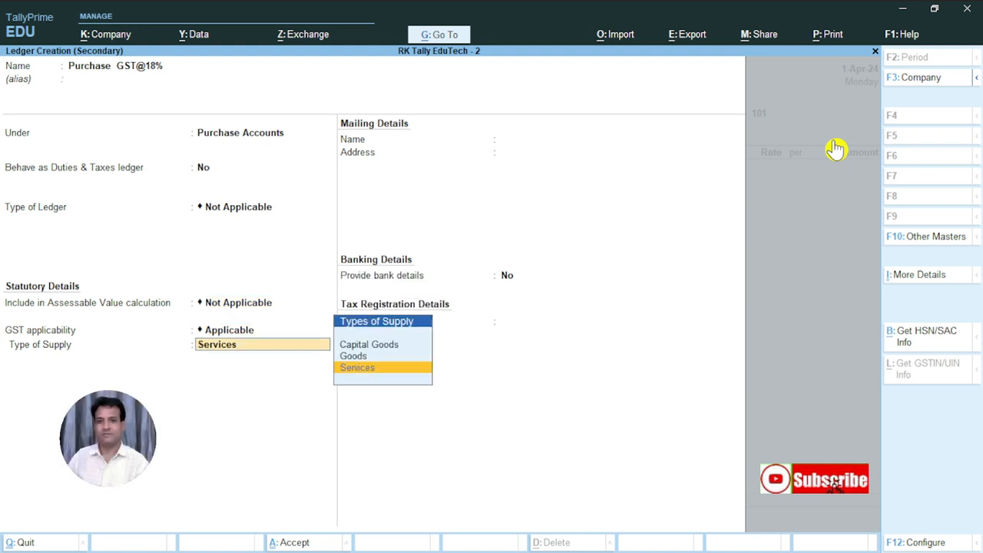
{"action": "key", "text": "Up"}
{"action": "key", "text": "Return"}
{"action": "key", "text": "BackSpace"}
{"action": "key", "text": "BackSpace"}
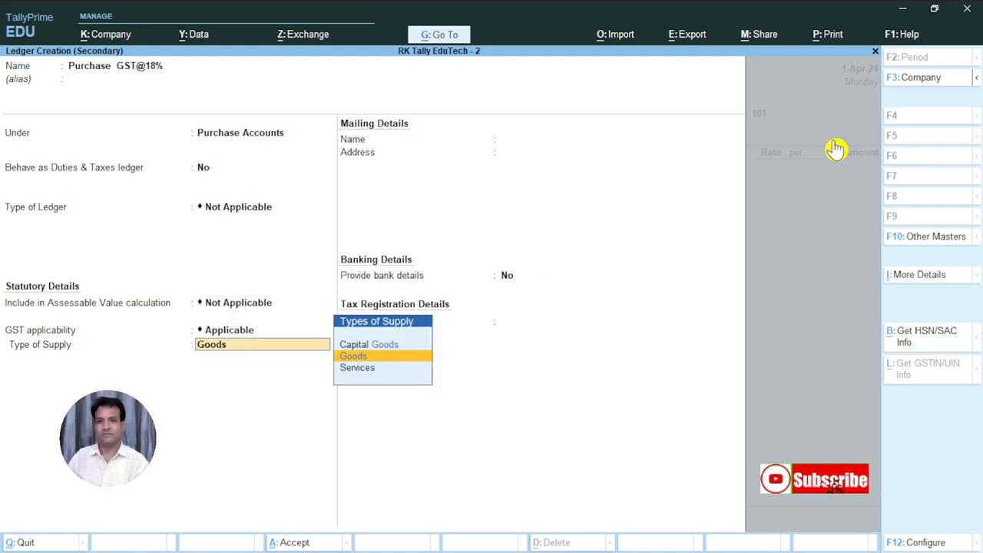
{"action": "key", "text": "BackSpace"}
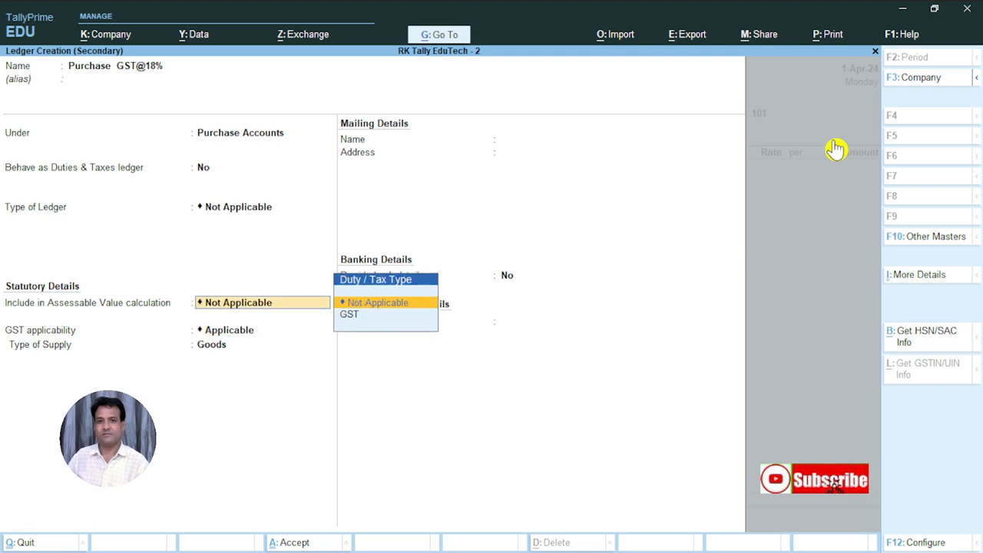
Keep the remaining statutory defaults with type of supply Goods and save the new purchase ledger into the order.
{"action": "key", "text": "Return"}
{"action": "key", "text": "Return"}
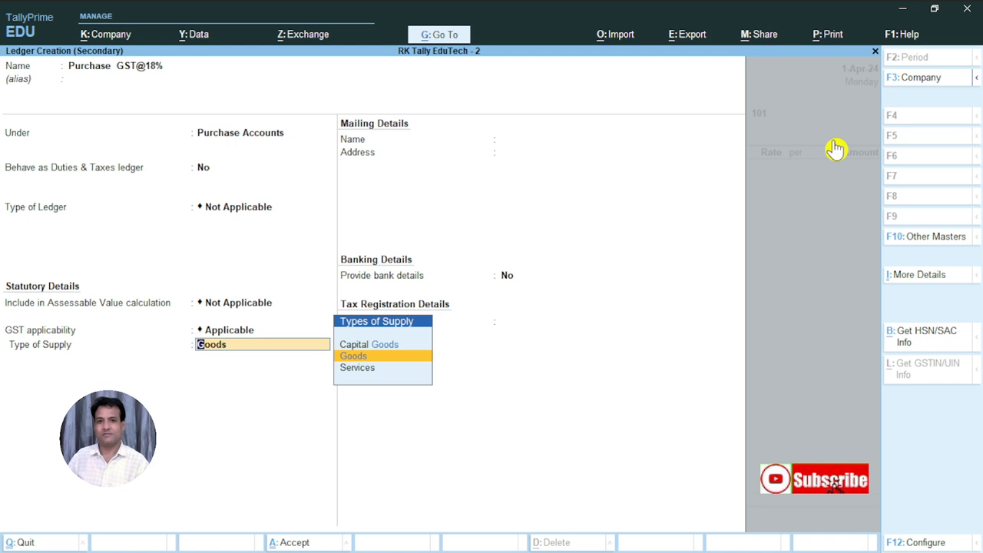
{"action": "key", "text": "Return"}
{"action": "key", "text": "Return"}
{"action": "key", "text": "Return"}
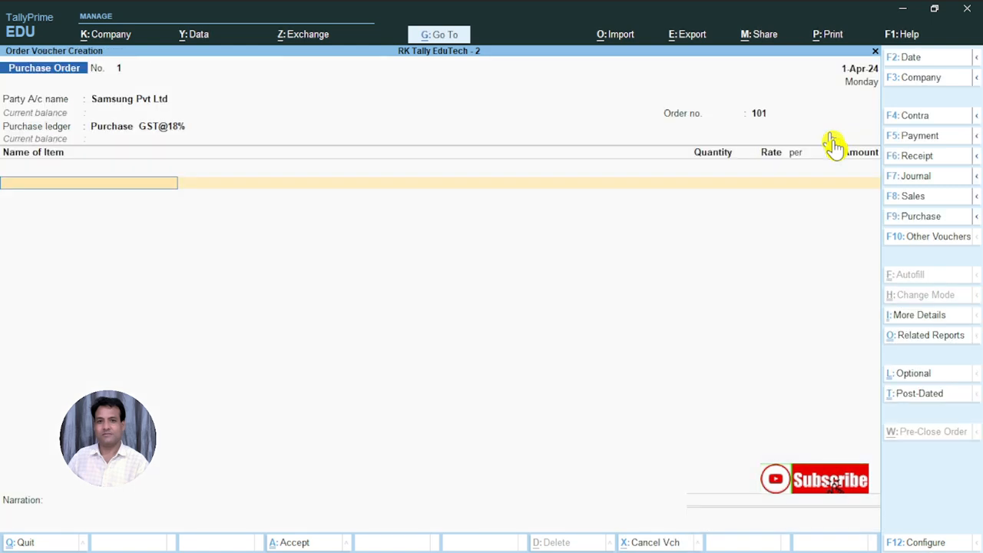
Start creating a new stock item from the order's item line and name it Samsung Led Tv 24".
{"action": "key", "text": "BackSpace"}
{"action": "key", "text": "Return"}
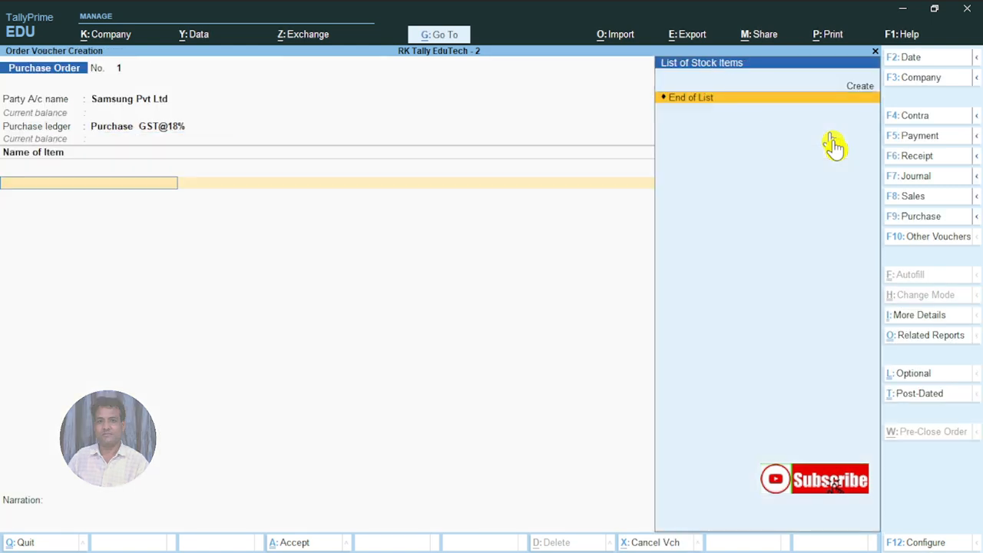
{"action": "key", "text": "BackSpace"}
{"action": "key", "text": "Return"}
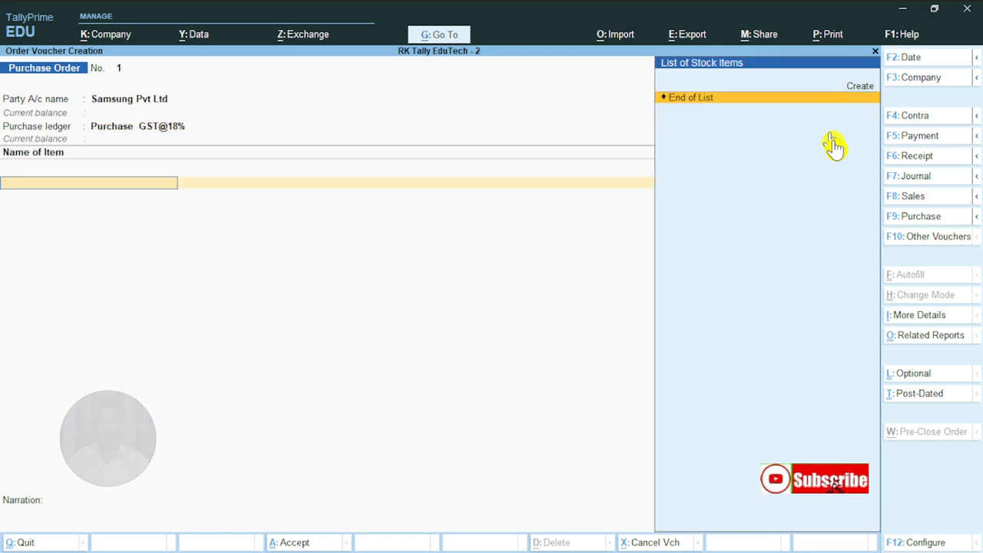
{"action": "key", "text": "Up"}
{"action": "key", "text": "Return"}
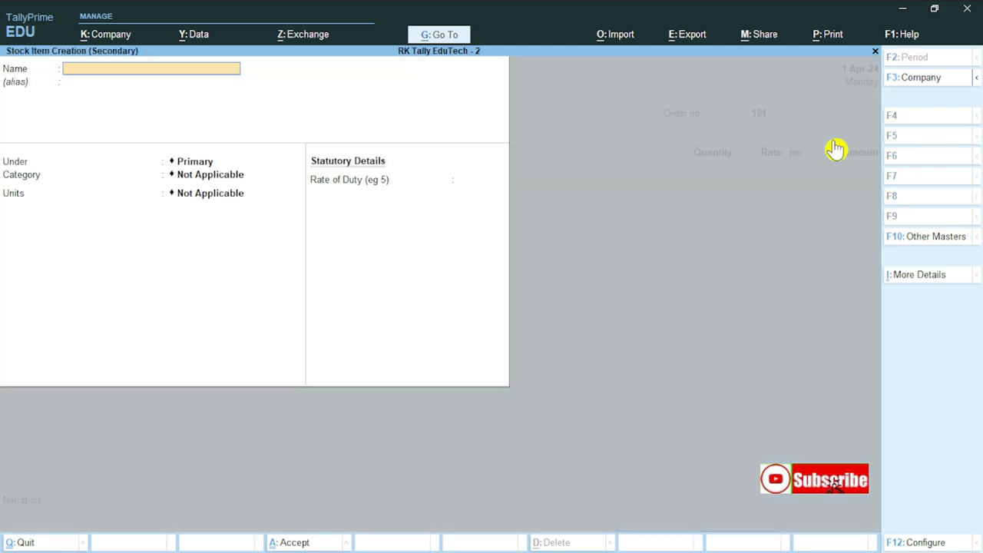
{"action": "type", "text": "Samsung Led Tv 24"}
{"action": "key", "text": "Return"}
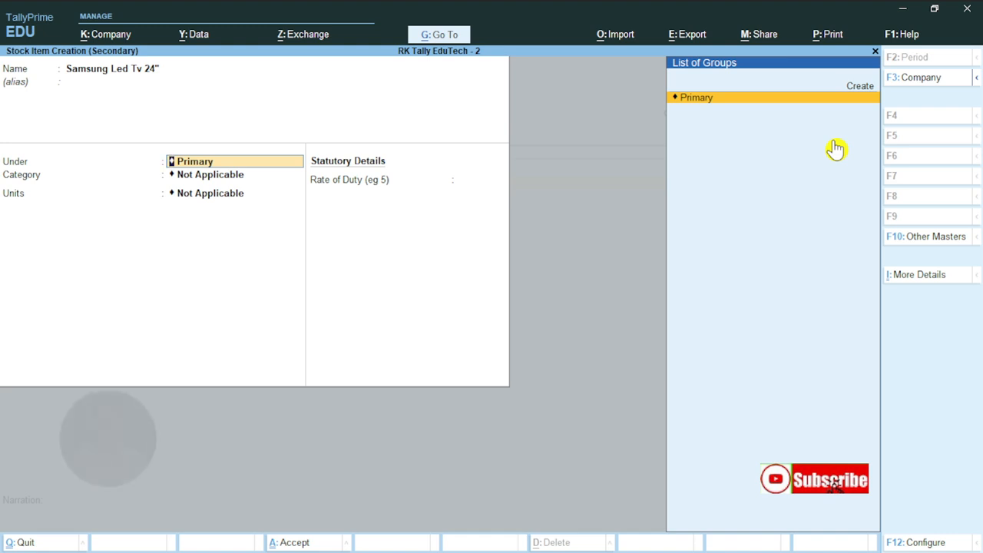
Keep the item under Primary with category Not Applicable, set its units to pcs and save it.
{"action": "key", "text": "Return"}
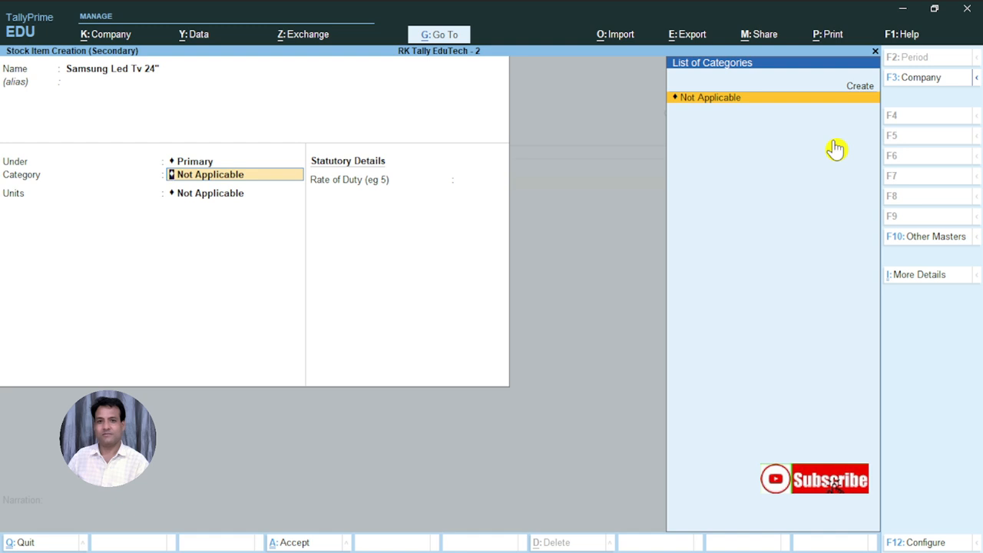
{"action": "key", "text": "BackSpace"}
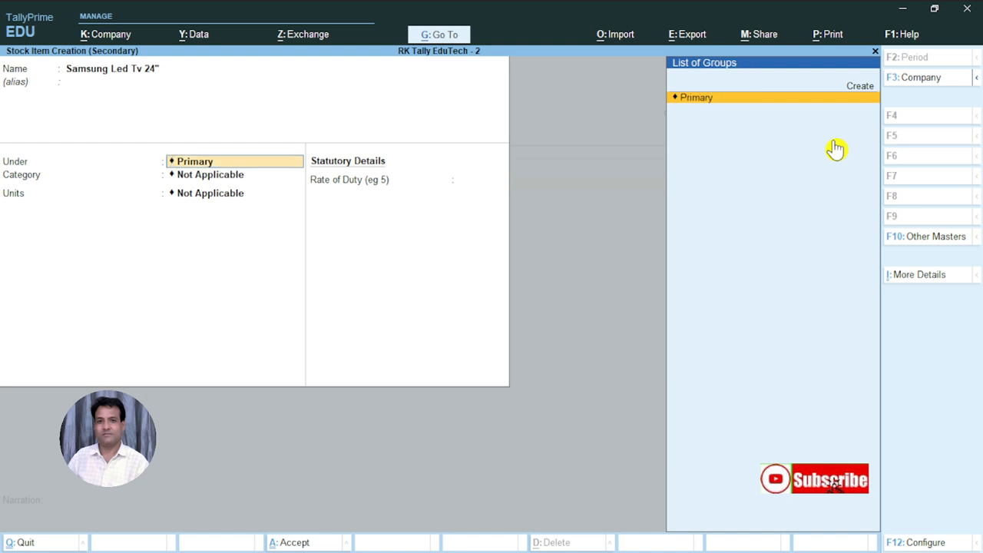
{"action": "key", "text": "Return"}
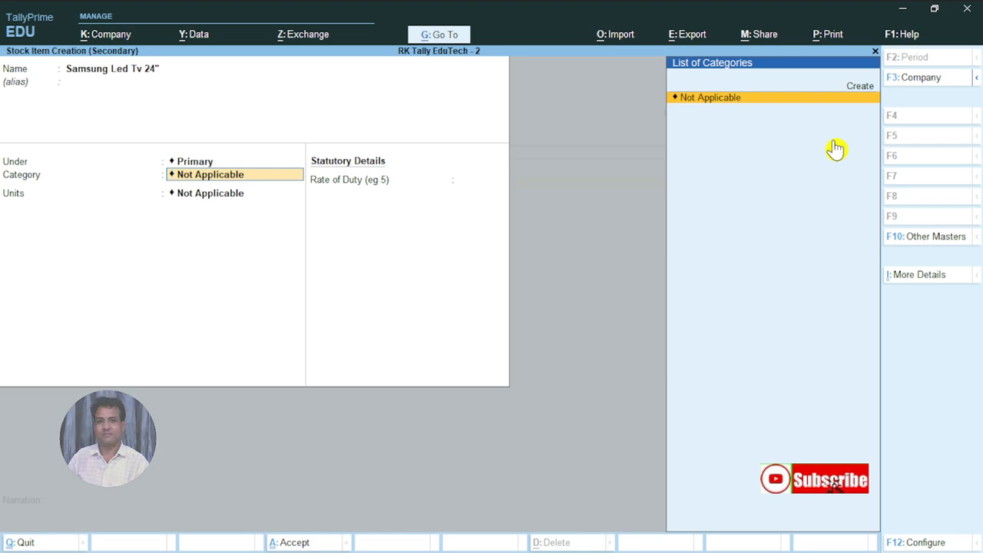
{"action": "key", "text": "Return"}
{"action": "key", "text": "Down"}
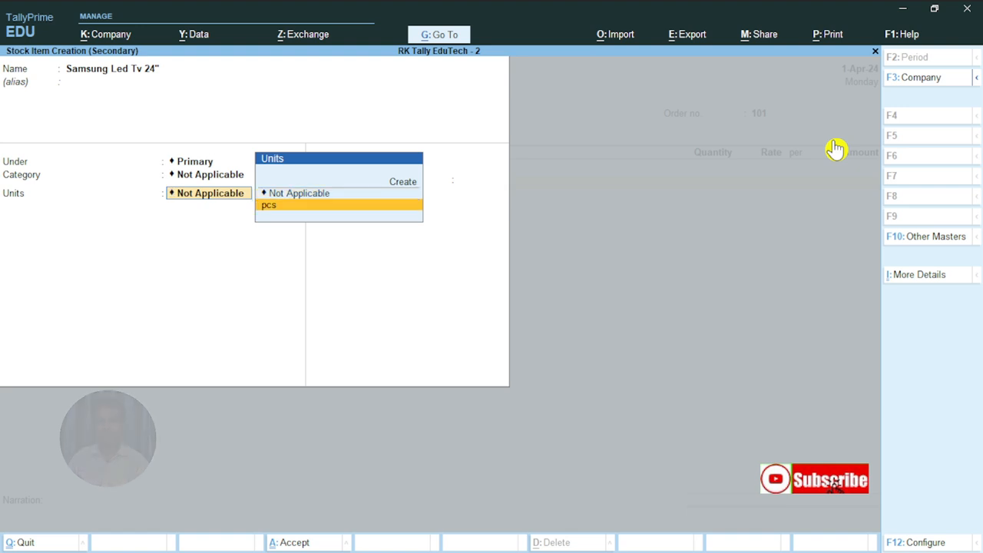
{"action": "key", "text": "Return"}
{"action": "key", "text": "BackSpace"}
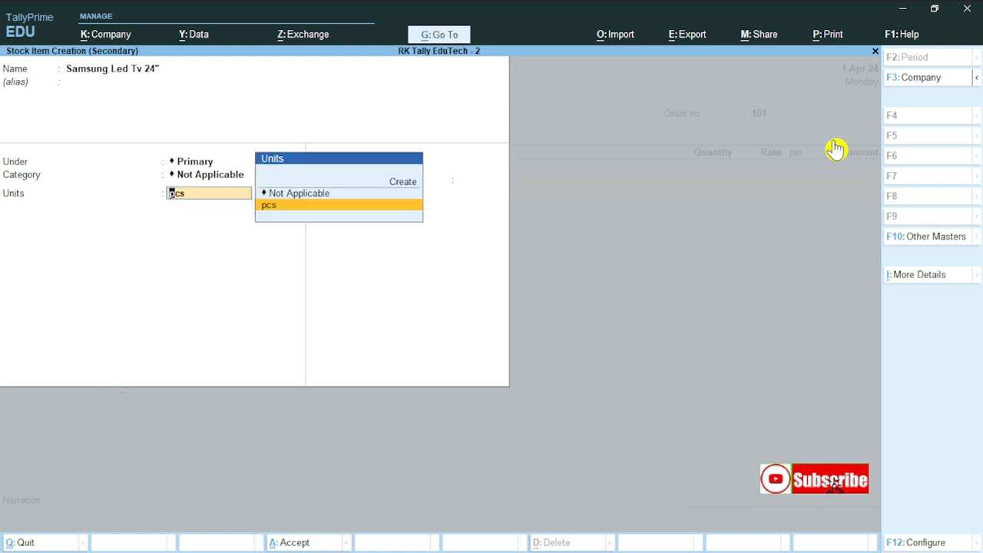
{"action": "key", "text": "Up"}
{"action": "key", "text": "Up"}
{"action": "key", "text": "Down"}
{"action": "key", "text": "Down"}
{"action": "key", "text": "Return"}
{"action": "key", "text": "Return"}
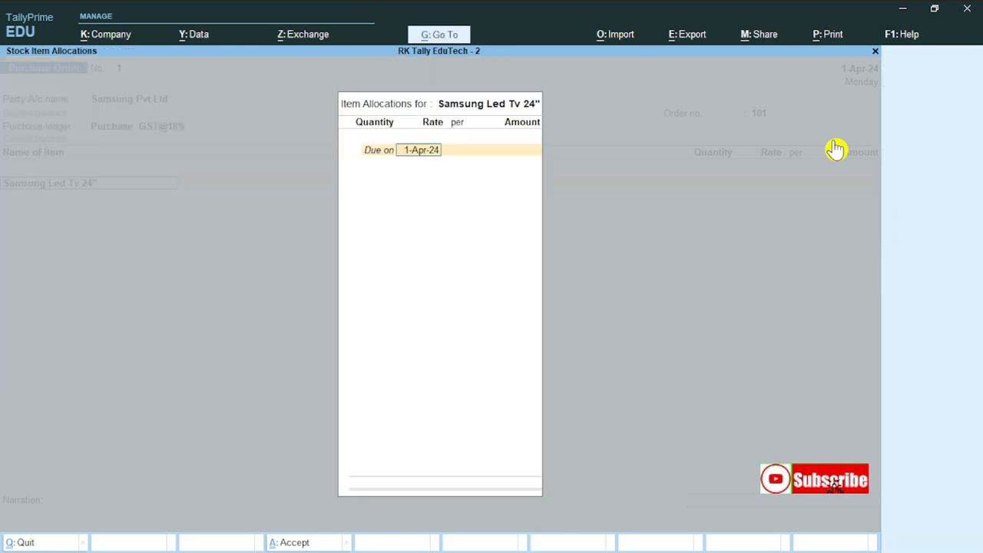
Keep the due date 1-Apr-24 for the 24-inch TV and enter a quantity of 20 pcs.
{"action": "key", "text": "Escape"}
{"action": "key", "text": "Return"}
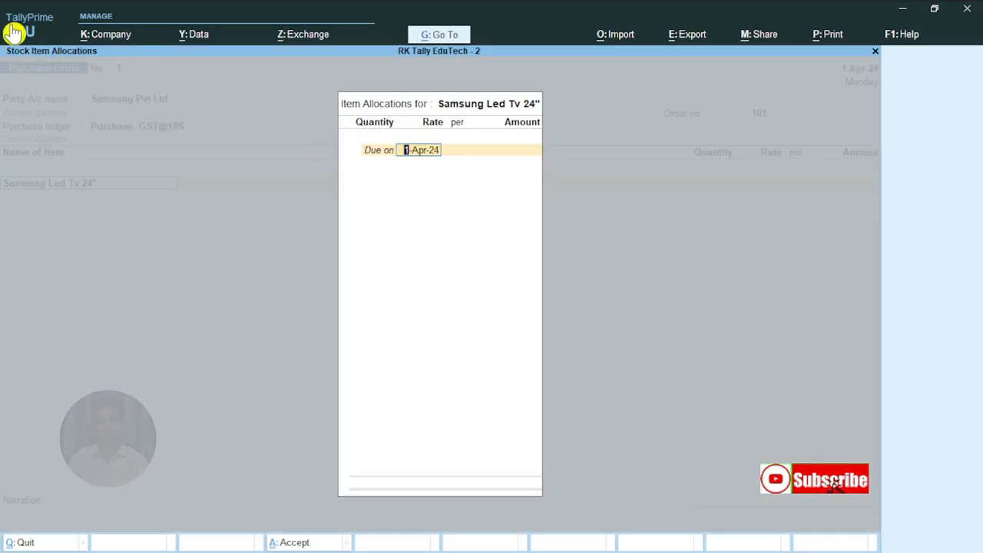
{"action": "key", "text": "ctrl"}
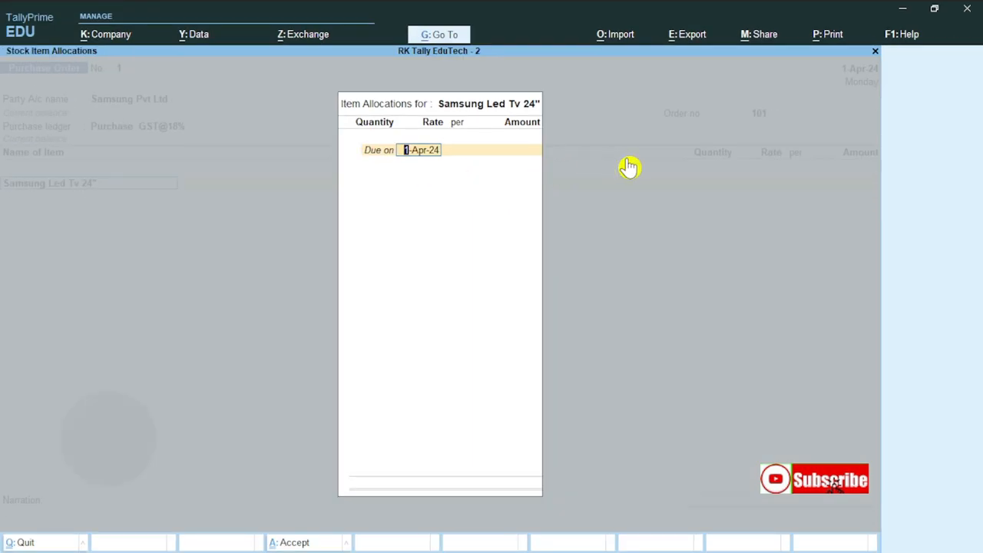
{"action": "key", "text": "Return"}
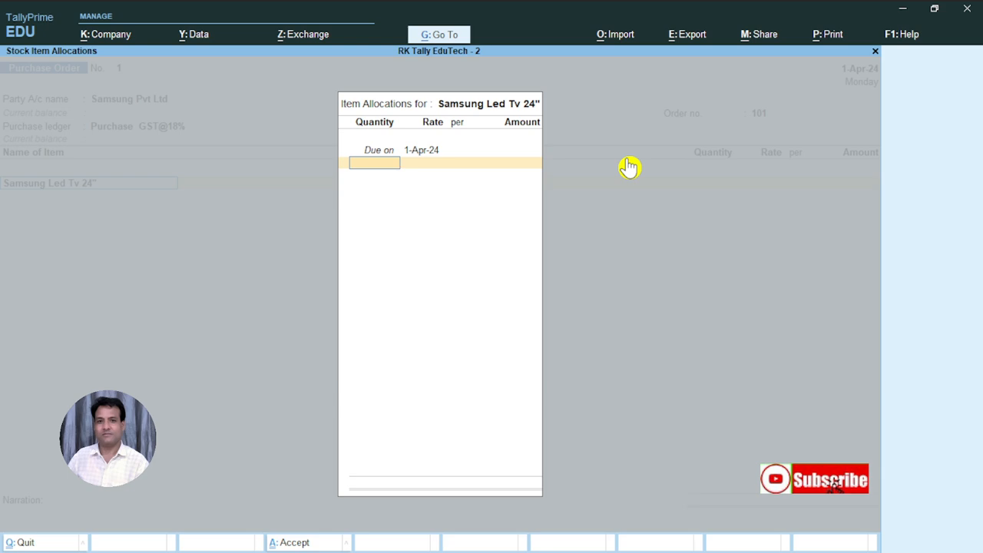
{"action": "type", "text": "20"}
{"action": "key", "text": "Return"}
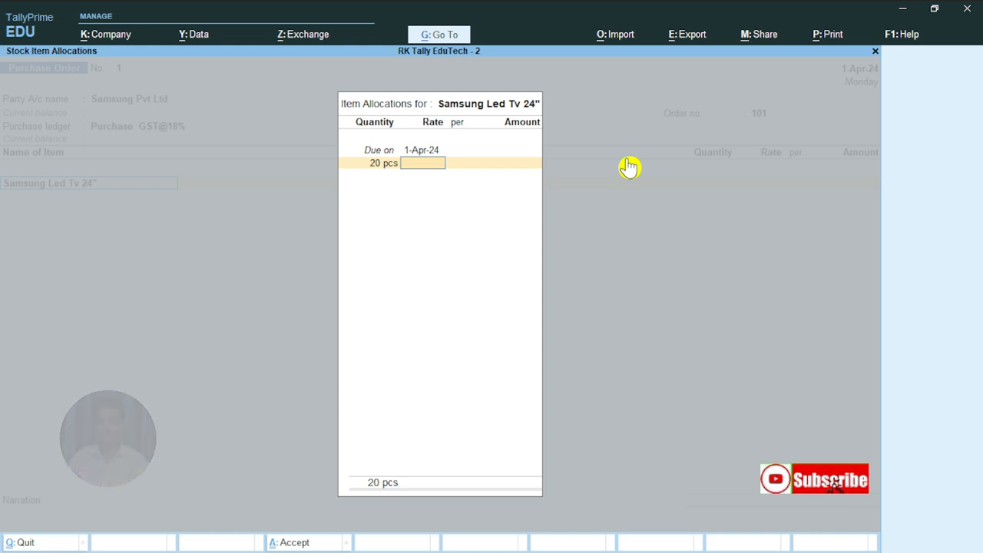
Set the rate of the 24-inch TV to 14,500 per pcs and accept its item allocation.
{"action": "type", "text": "500"}
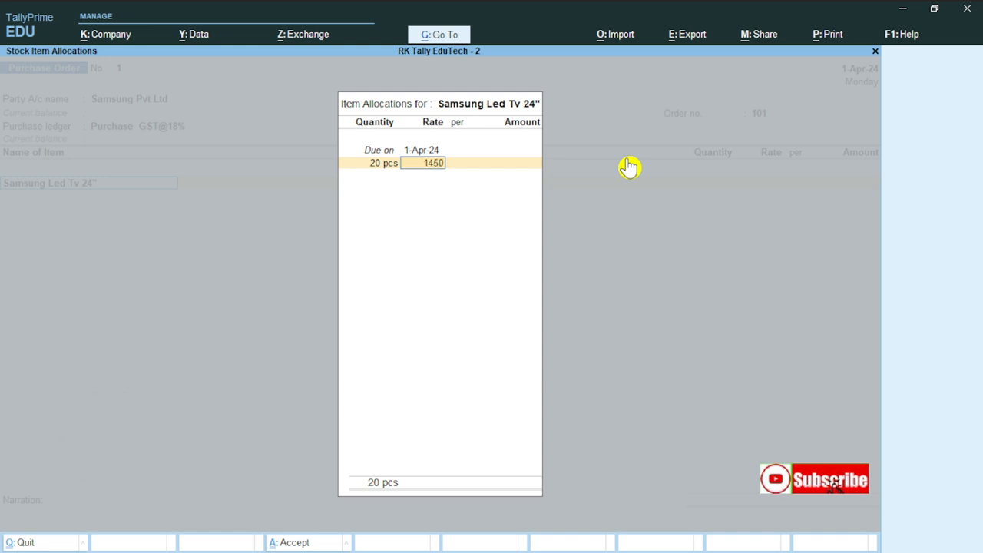
{"action": "key", "text": "Return"}
{"action": "key", "text": "Return"}
{"action": "key", "text": "Return"}
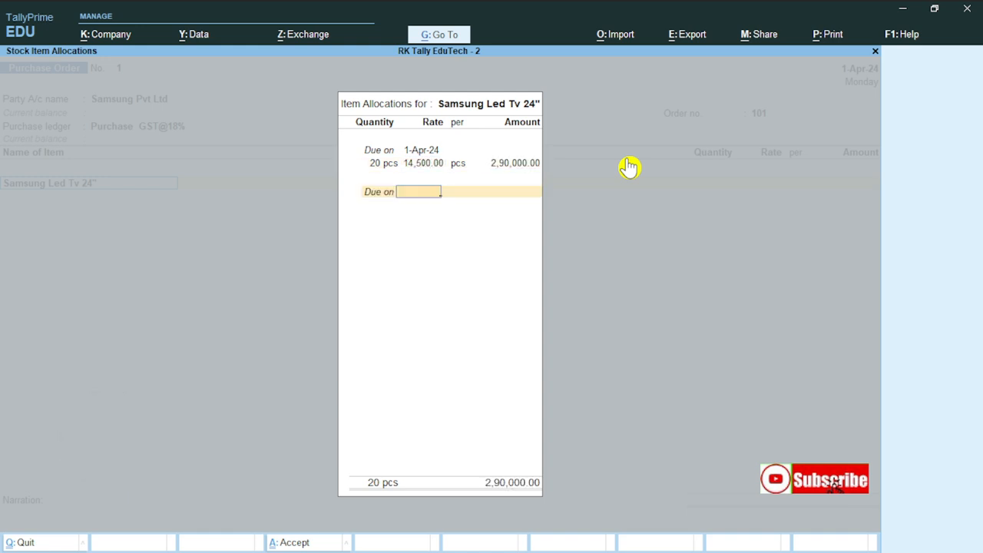
{"action": "key", "text": "BackSpace"}
{"action": "key", "text": "BackSpace"}
{"action": "key", "text": "BackSpace"}
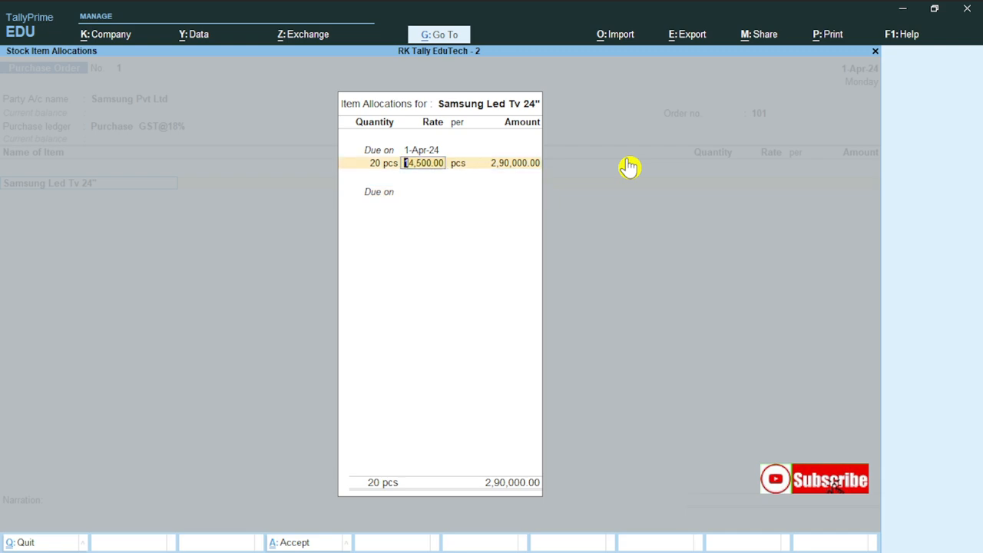
{"action": "key", "text": "Return"}
{"action": "key", "text": "Return"}
{"action": "key", "text": "Return"}
{"action": "key", "text": "Return"}
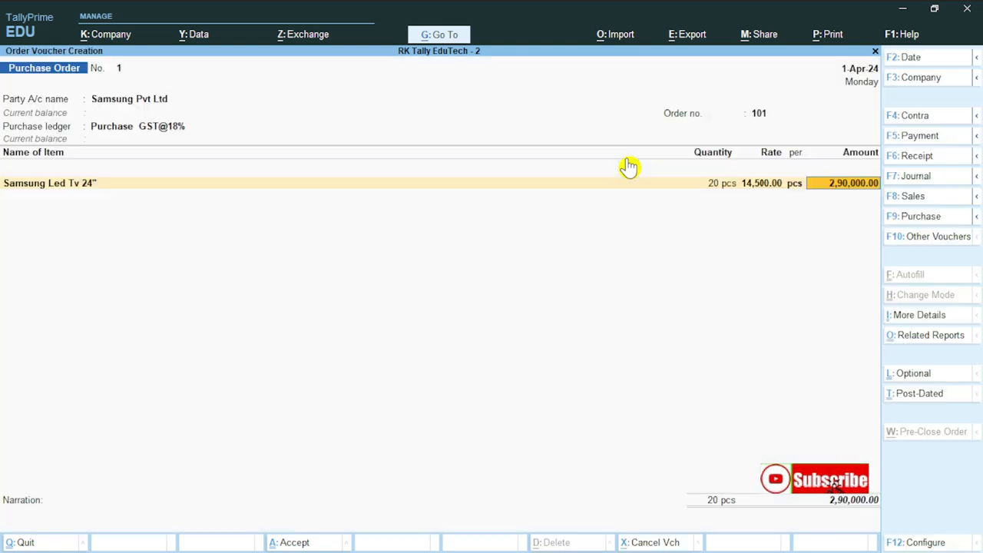
Specify the item's GST rate details directly in the order, as Taxable with a GST rate of 18%.
{"action": "key", "text": "Return"}
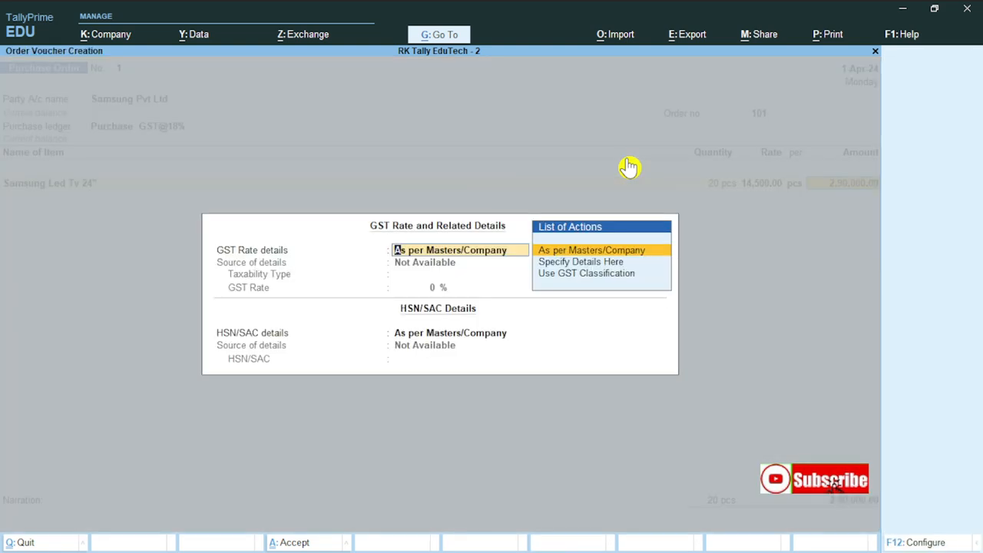
{"action": "key", "text": "Escape"}
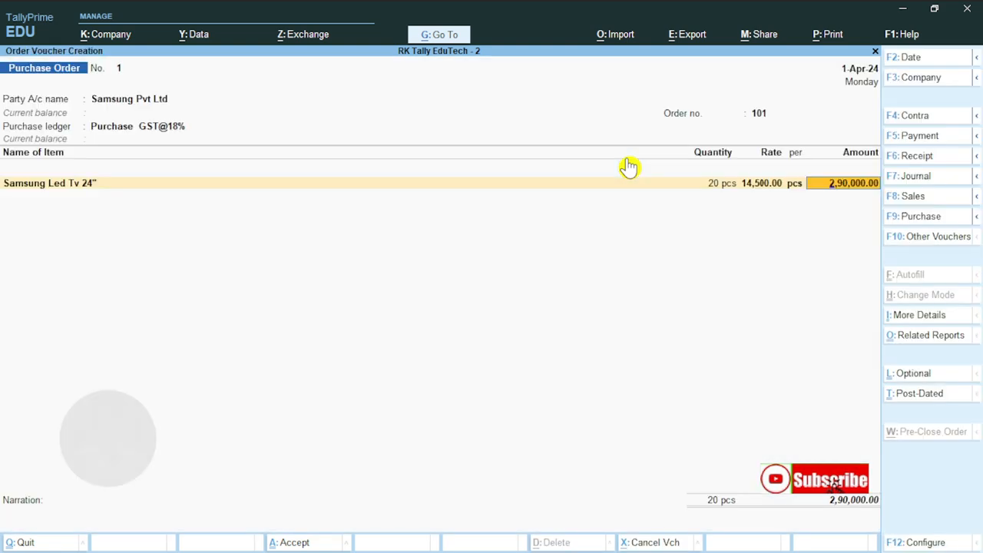
{"action": "key", "text": "Return"}
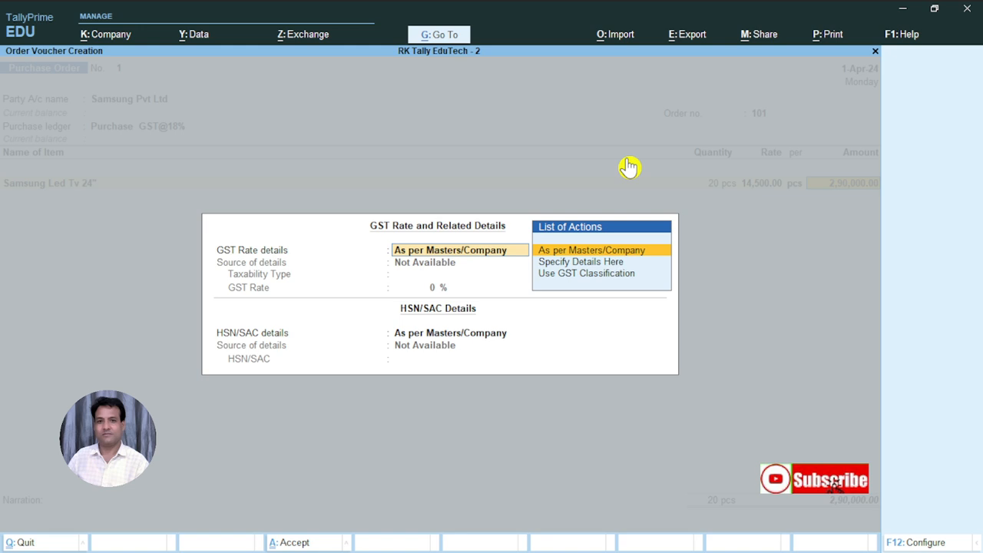
{"action": "key", "text": "Return"}
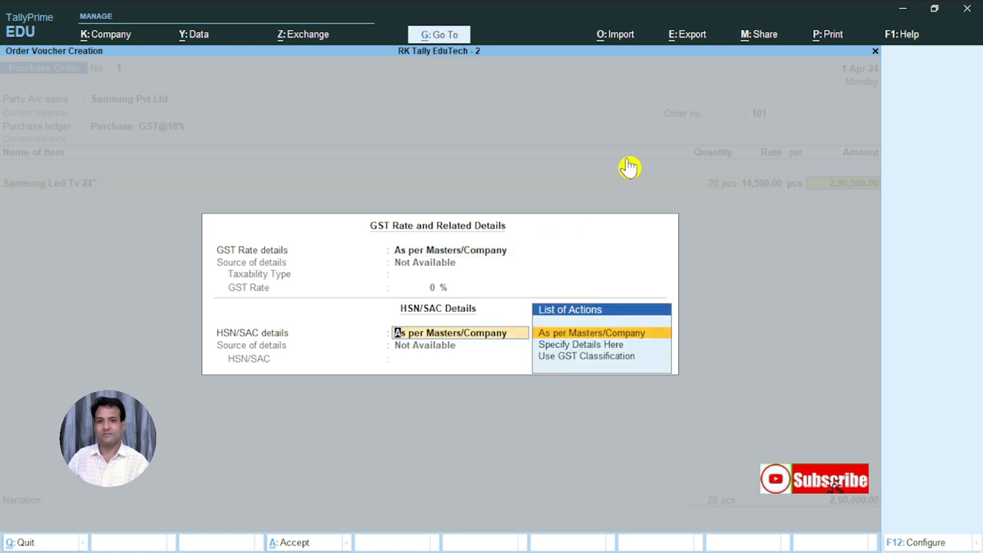
{"action": "key", "text": "BackSpace"}
{"action": "key", "text": "Down"}
{"action": "key", "text": "Return"}
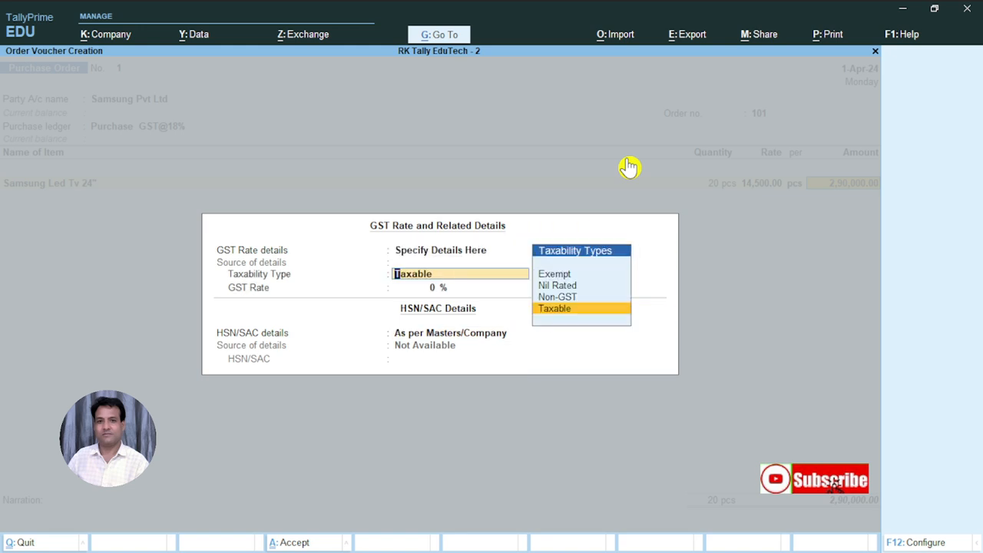
{"action": "key", "text": "Return"}
{"action": "type", "text": "18"}
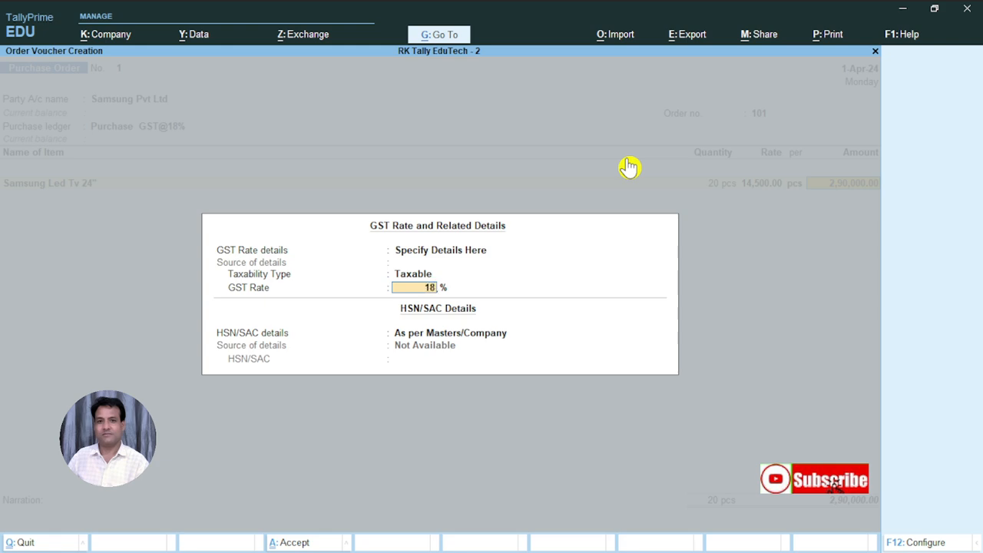
{"action": "key", "text": "Return"}
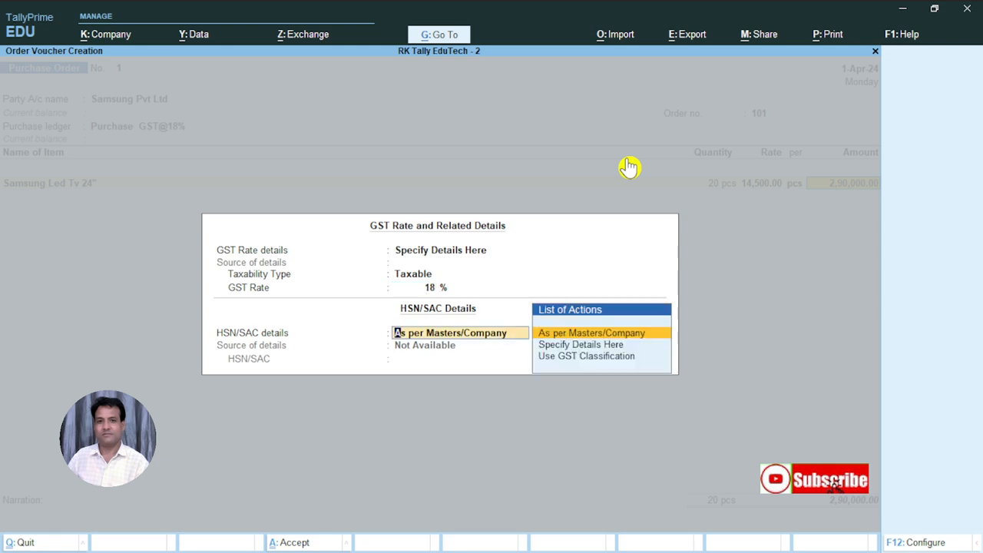
Set the HSN/SAC details to Specify Details Here, leave the code blank and accept the item's GST details.
{"action": "key", "text": "Down"}
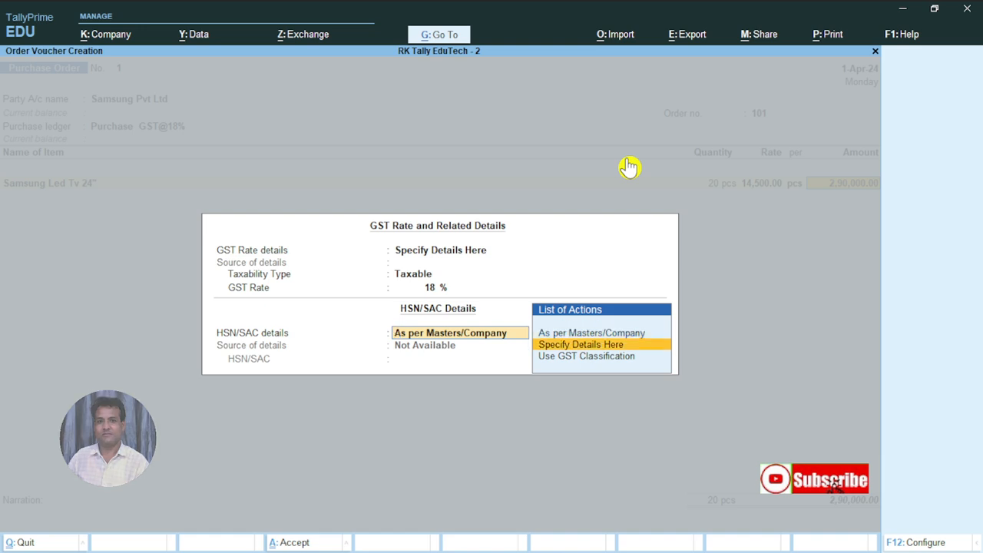
{"action": "key", "text": "Return"}
{"action": "key", "text": "Return"}
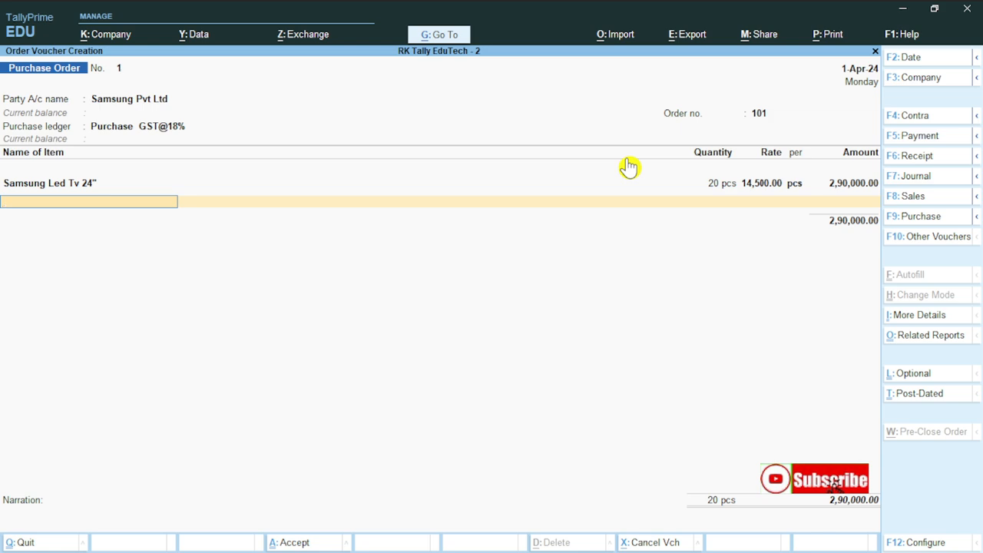
Start creating a second stock item for the order and name it Samsung 55" Led Tv.
{"action": "key", "text": "alt+c"}
{"action": "type", "text": "Samsun"}
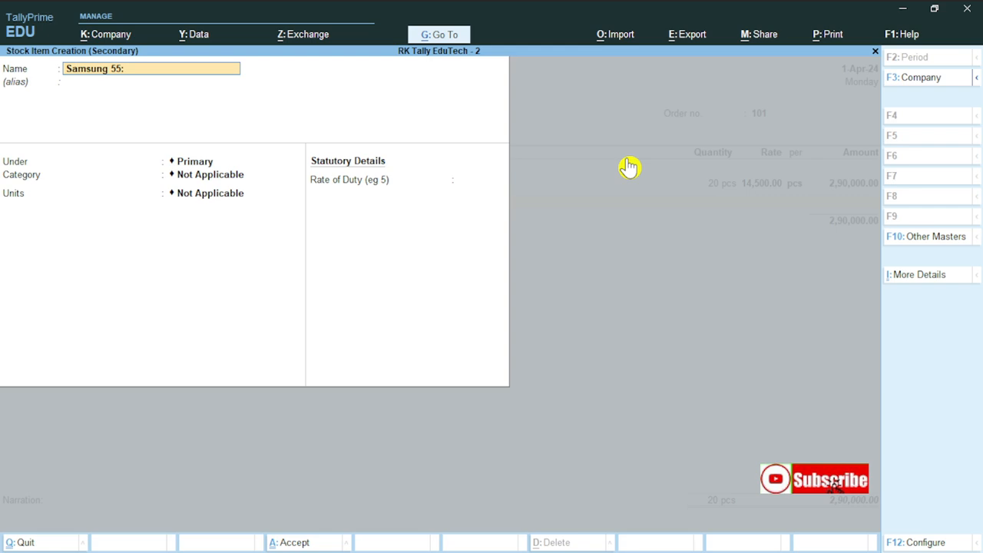
{"action": "type", "text": "g 55\""}
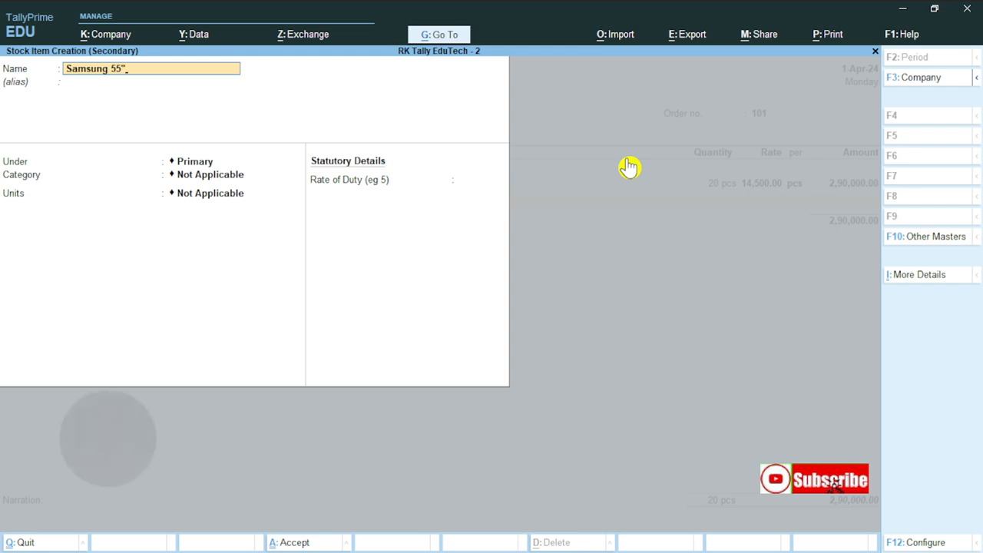
{"action": "type", "text": " Led Tv"}
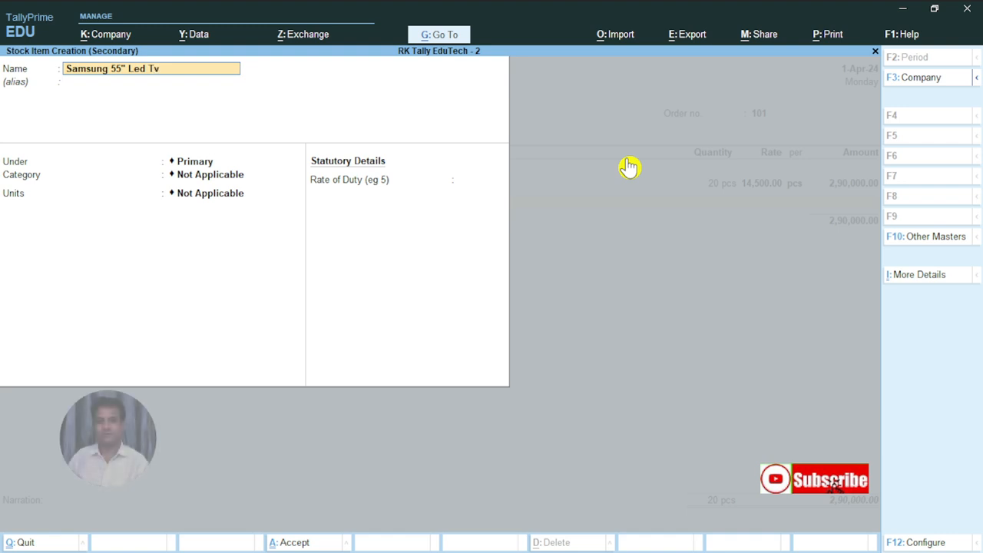
{"action": "key", "text": "Return"}
Keep the 55-inch TV's default group and category, set its units to pcs and save the item.
{"action": "key", "text": "Return"}
{"action": "key", "text": "Return"}
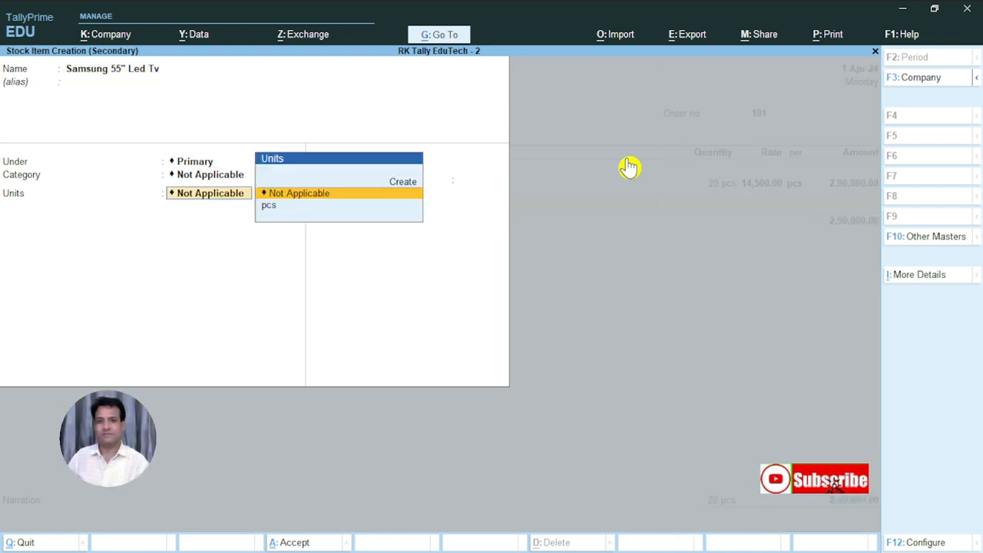
{"action": "key", "text": "Down"}
{"action": "key", "text": "Return"}
{"action": "key", "text": "Return"}
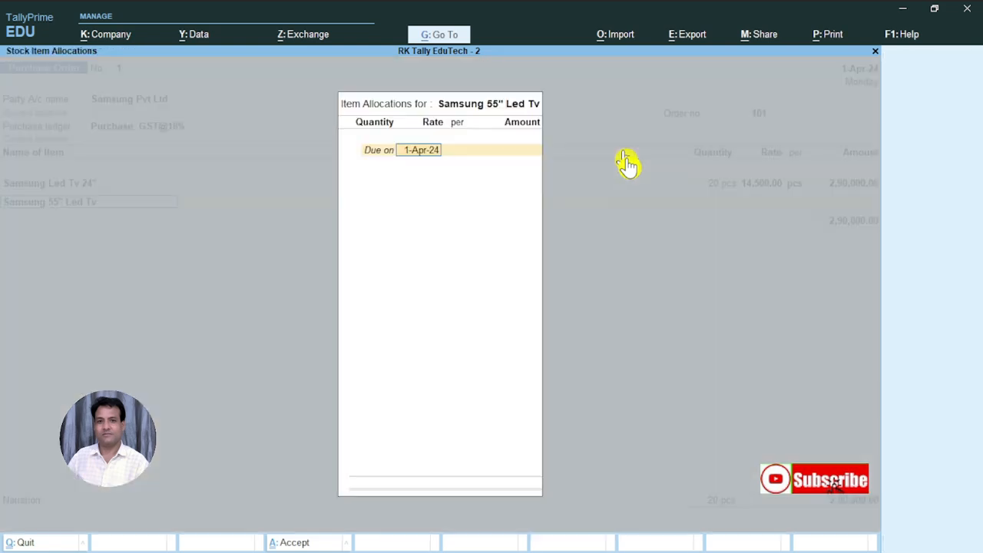
Allocate 10 pcs of Samsung 55" Led Tv due on 1-Apr-24 at a rate of 35,600 per pcs.
{"action": "key", "text": "Escape"}
{"action": "key", "text": "Return"}
{"action": "key", "text": "Return"}
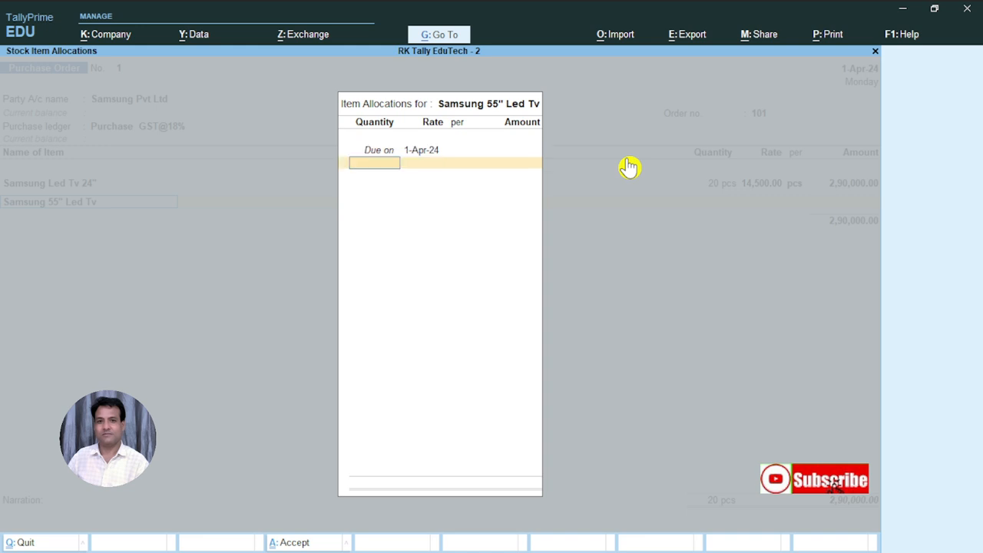
{"action": "type", "text": "10"}
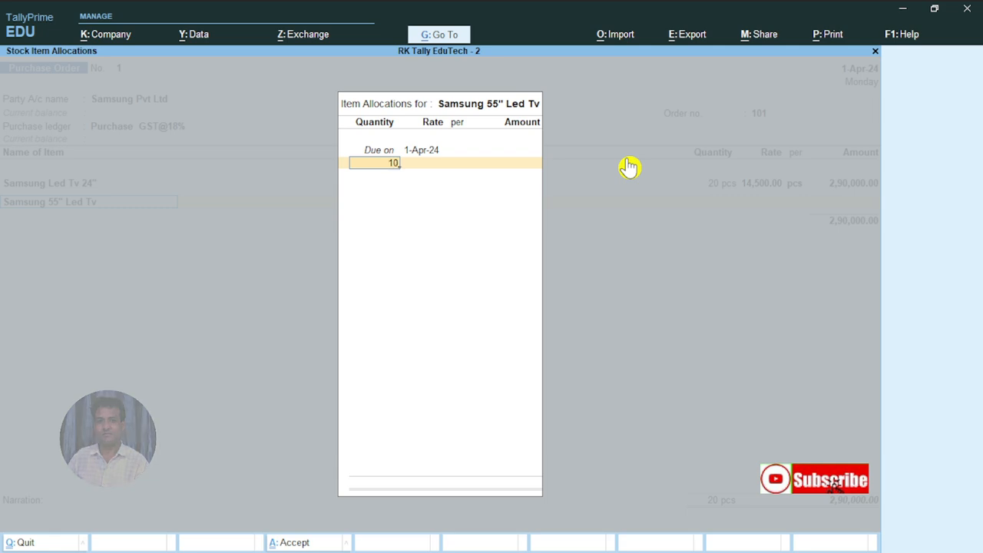
{"action": "key", "text": "Return"}
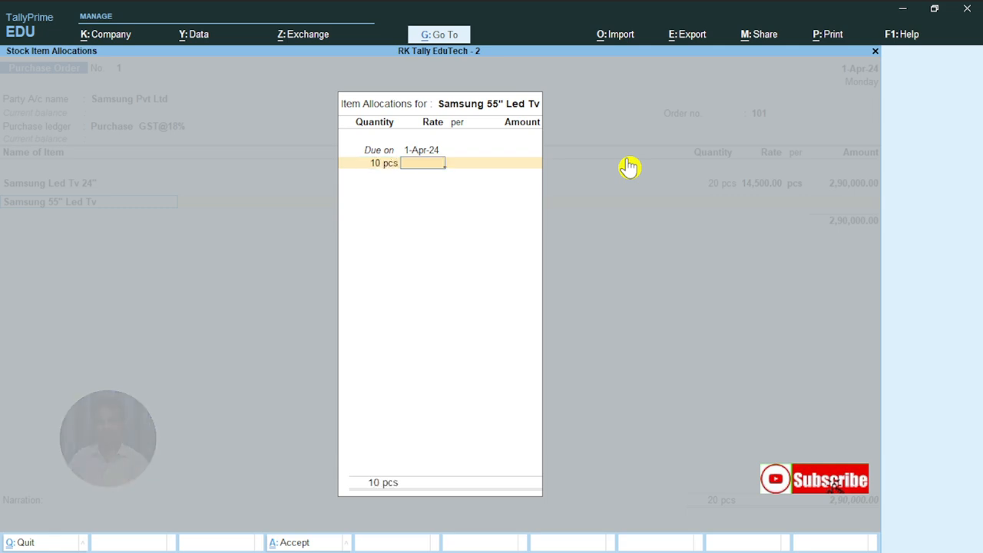
{"action": "type", "text": "35600"}
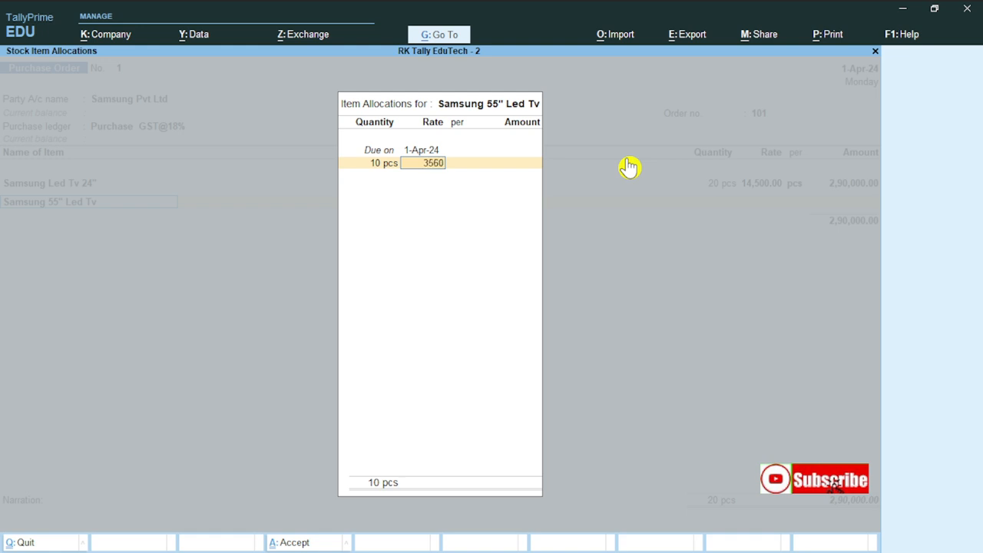
{"action": "key", "text": "Return"}
{"action": "key", "text": "Return"}
{"action": "key", "text": "Return"}
{"action": "key", "text": "Return"}
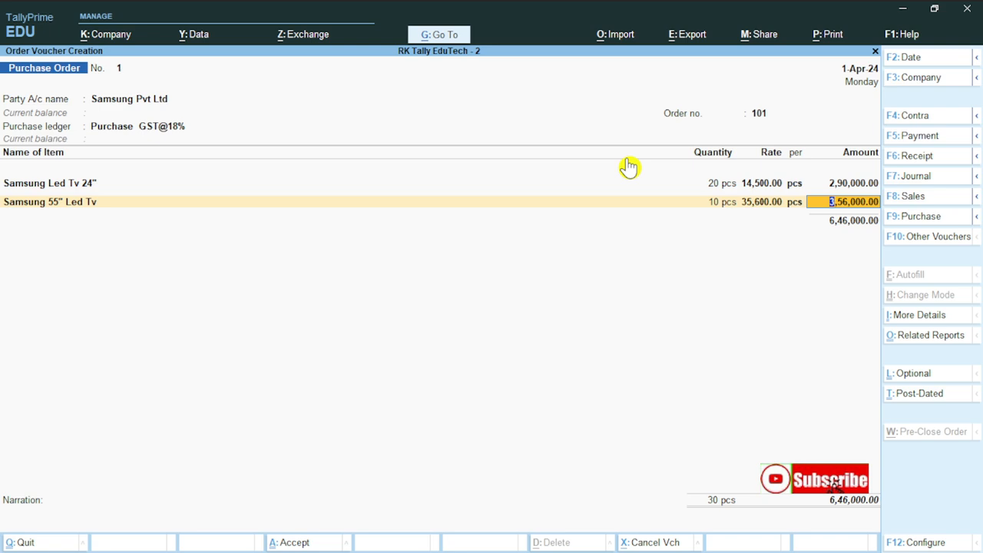
Specify the 55-inch TV's GST rate details directly in the order, as Taxable with a GST rate of 18%.
{"action": "key", "text": "Return"}
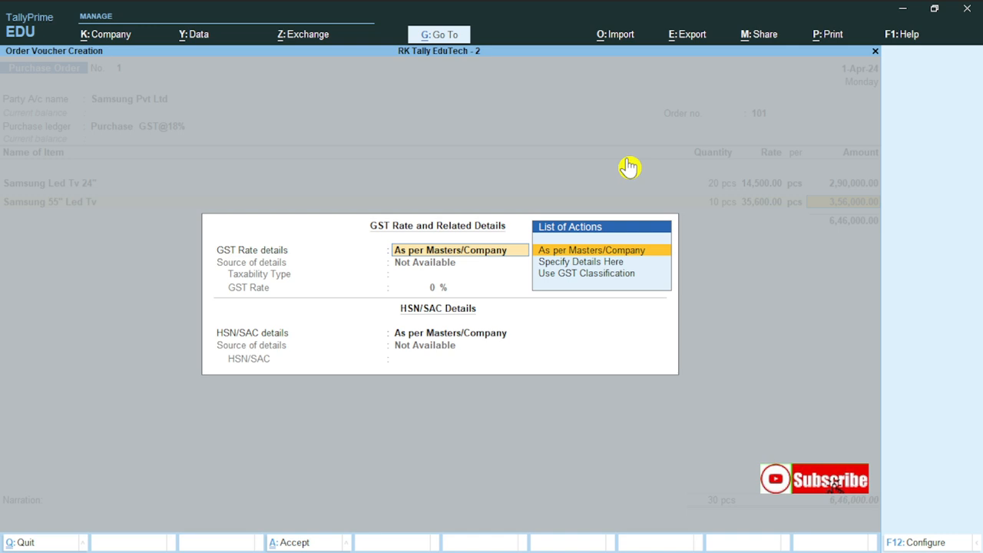
{"action": "key", "text": "Return"}
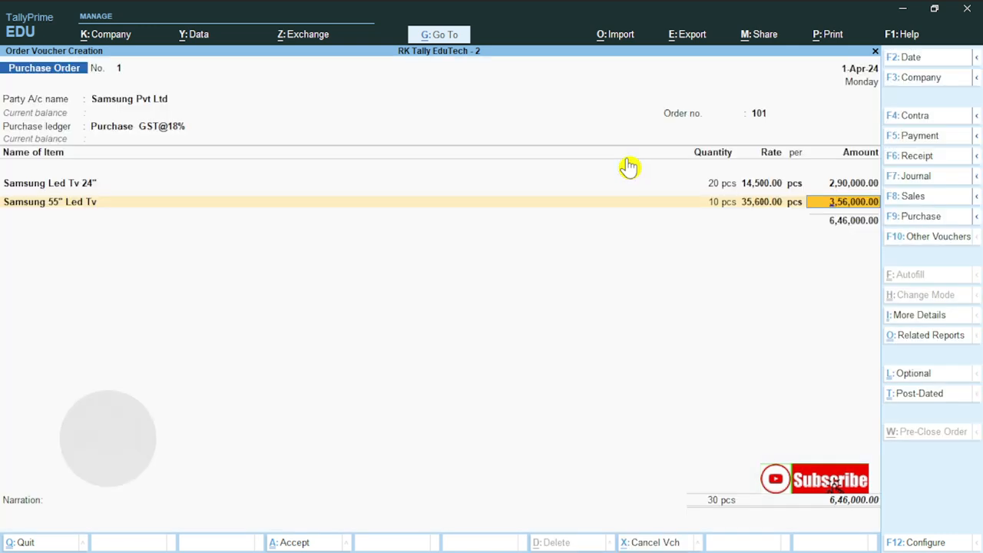
{"action": "key", "text": "Return"}
{"action": "key", "text": "Down"}
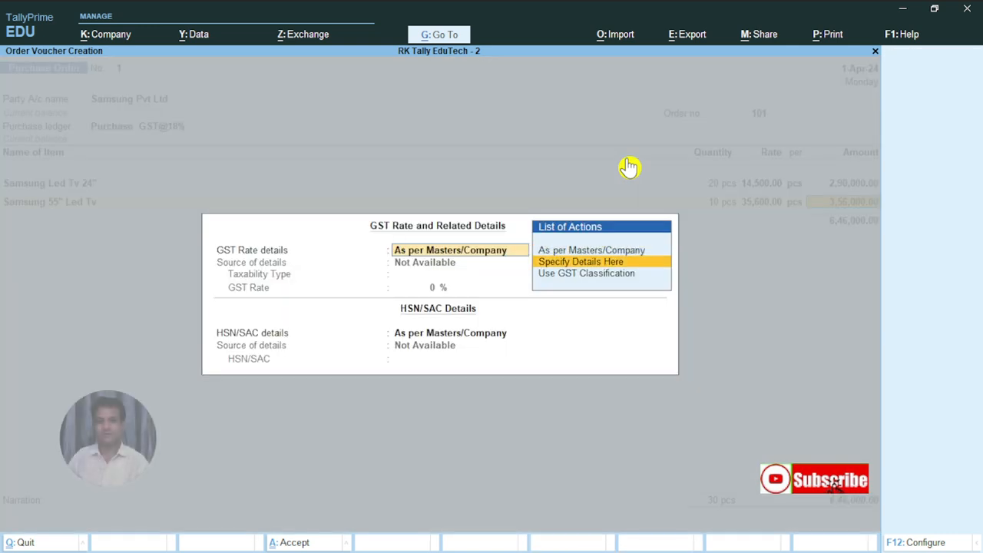
{"action": "key", "text": "Return"}
{"action": "key", "text": "Return"}
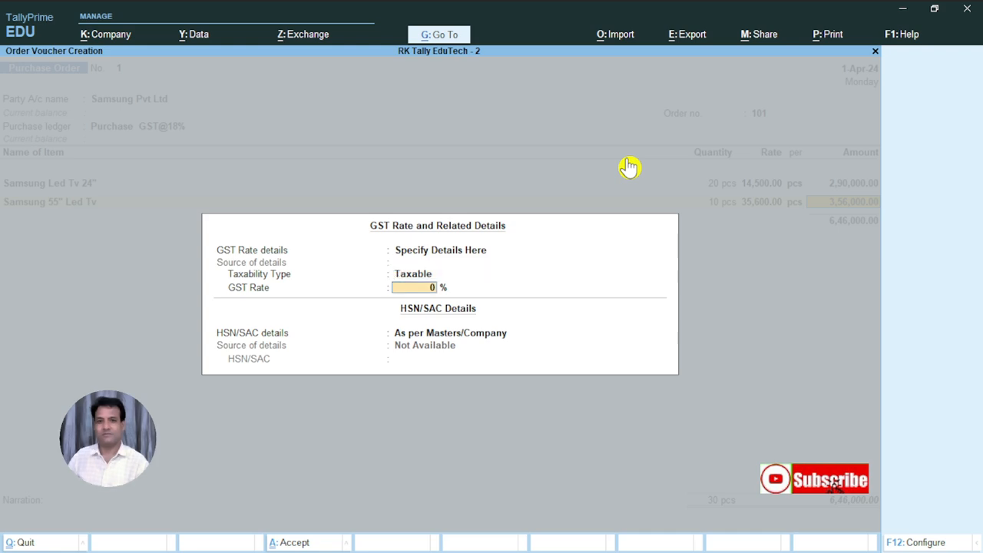
{"action": "key", "text": "Return"}
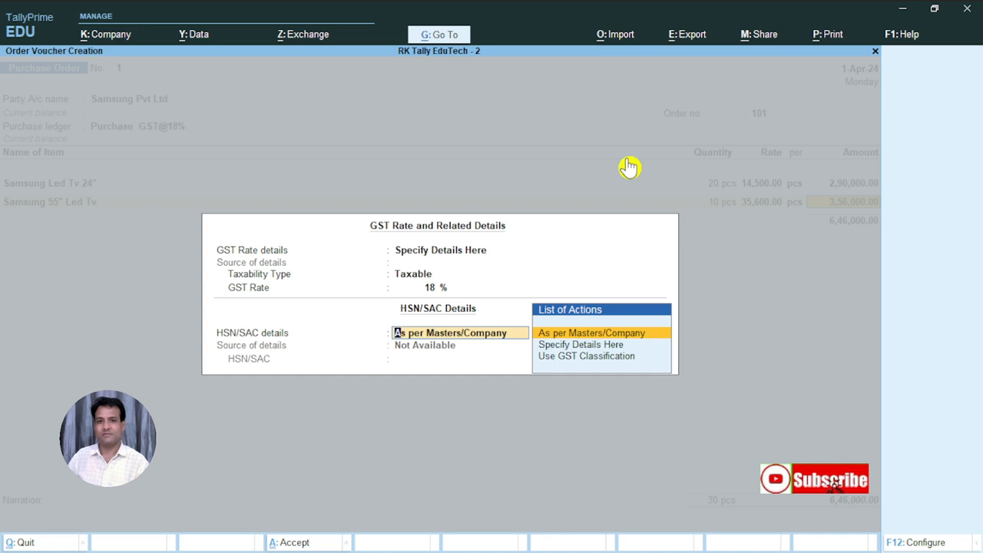
Set the 55-inch TV's HSN/SAC details to Specify Details Here, leave the code blank and accept its GST details.
{"action": "key", "text": "Down"}
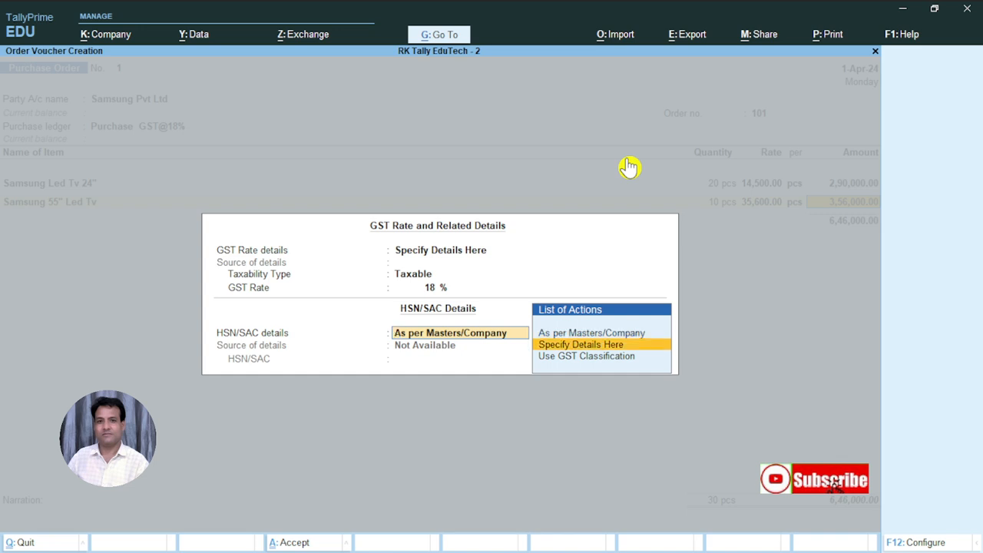
{"action": "key", "text": "Return"}
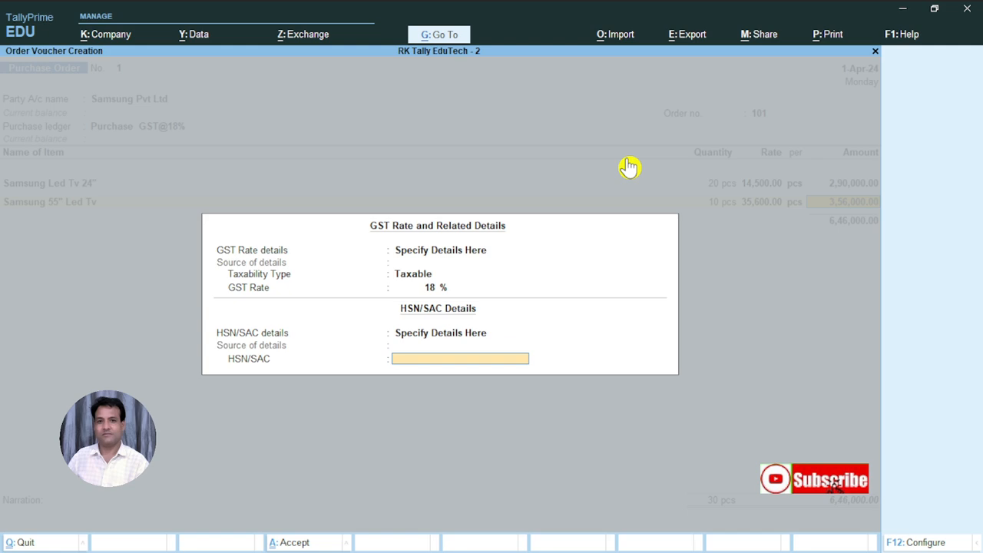
{"action": "key", "text": "Return"}
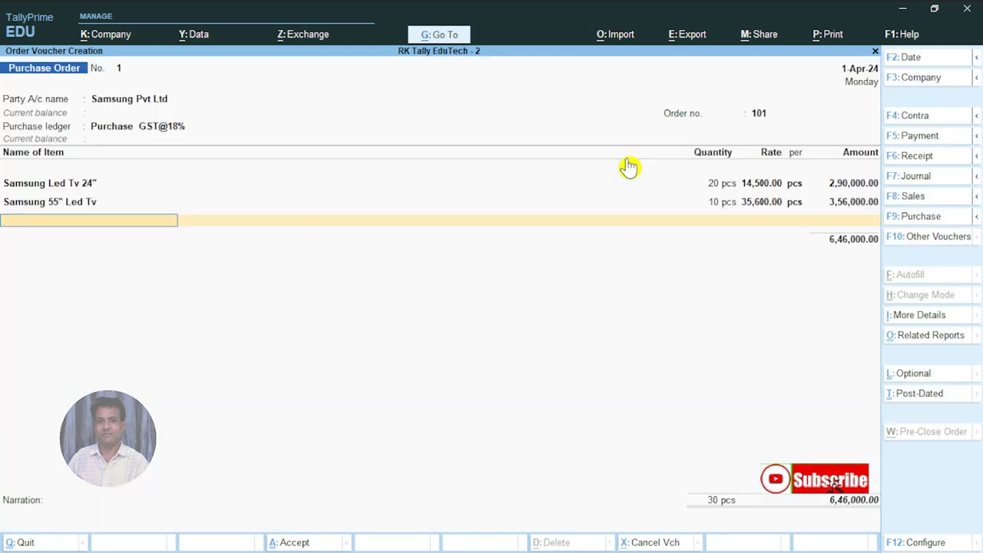
End the order's item list and start creating a tax ledger named Input CGST@9% with no alias.
{"action": "key", "text": "Return"}
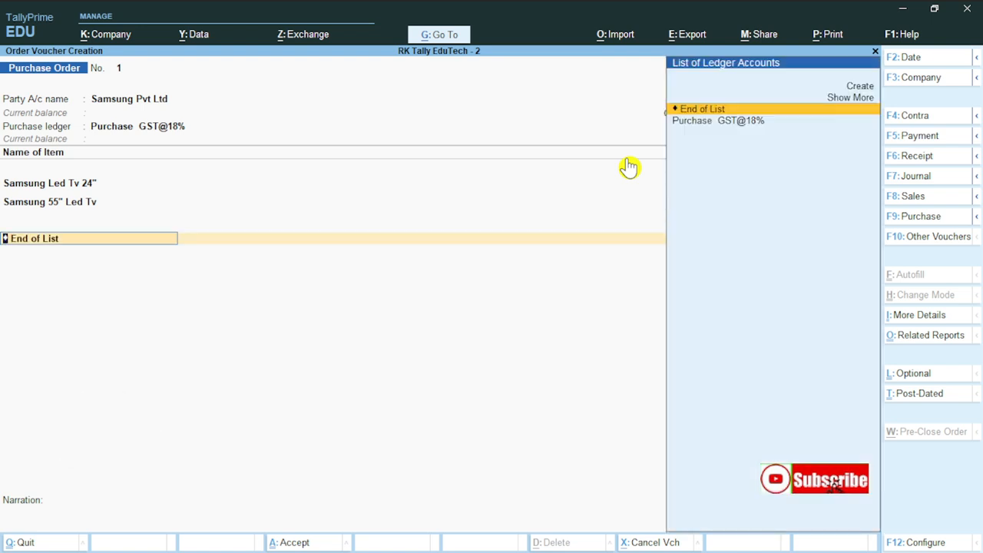
{"action": "key", "text": "Up"}
{"action": "key", "text": "Up"}
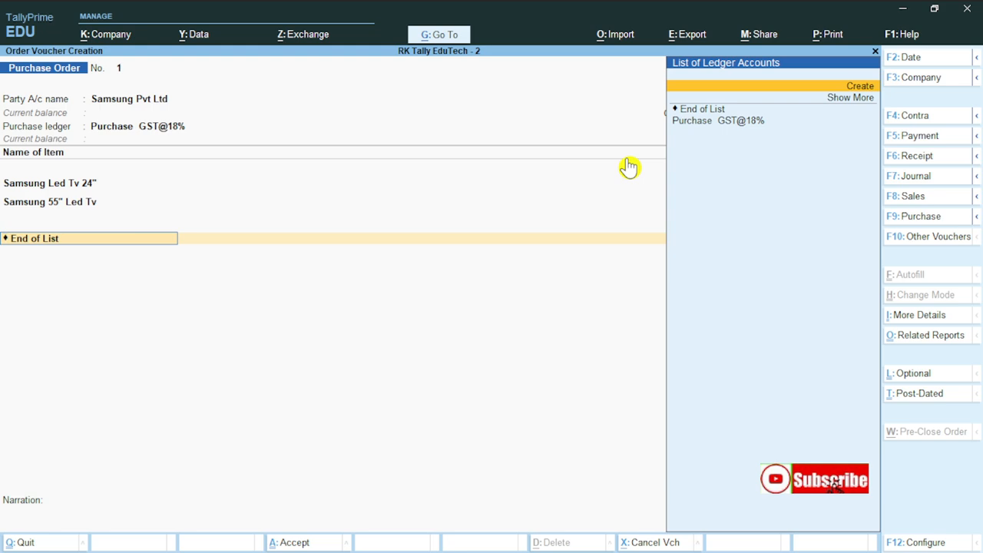
{"action": "key", "text": "Return"}
{"action": "type", "text": "Input"}
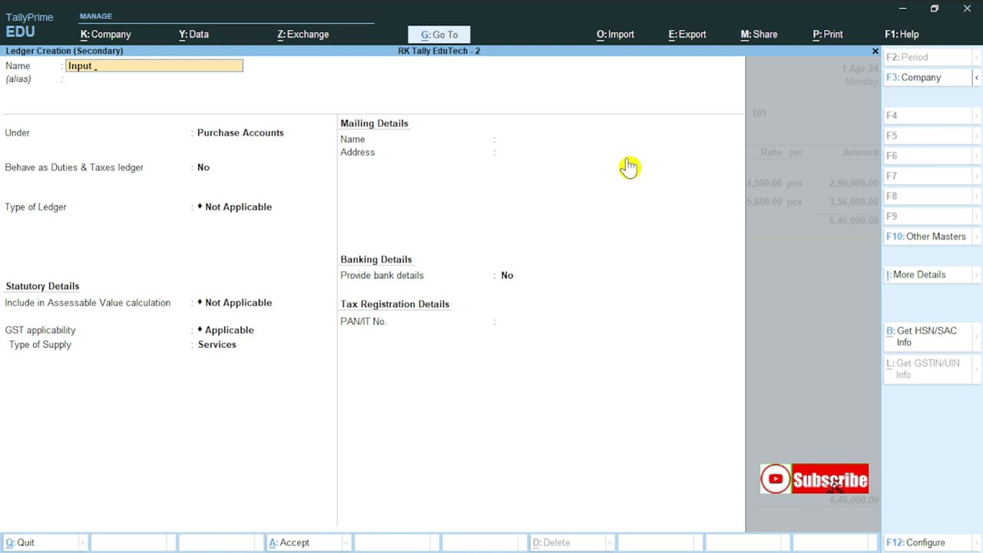
{"action": "type", "text": " CGST@9%"}
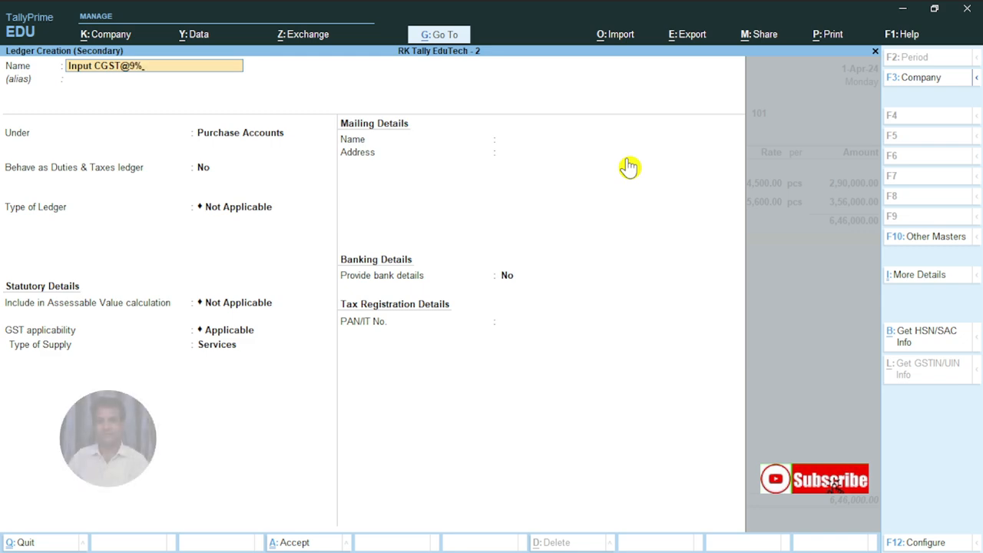
{"action": "key", "text": "Return"}
{"action": "key", "text": "Return"}
Place the Input CGST@9% ledger under the Duties & Taxes group.
{"action": "type", "text": "D"}
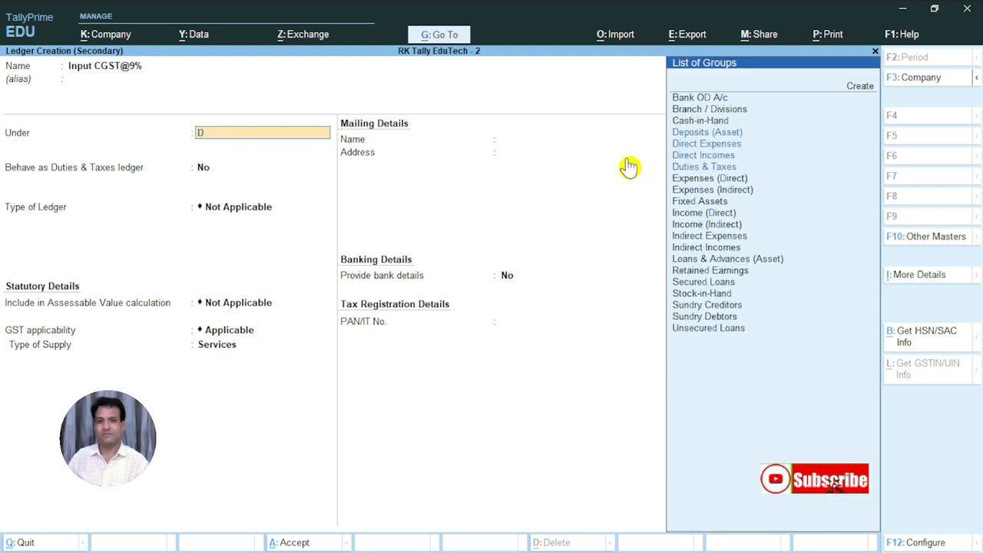
{"action": "key", "text": "Down"}
{"action": "key", "text": "Down"}
{"action": "key", "text": "Down"}
{"action": "key", "text": "Return"}
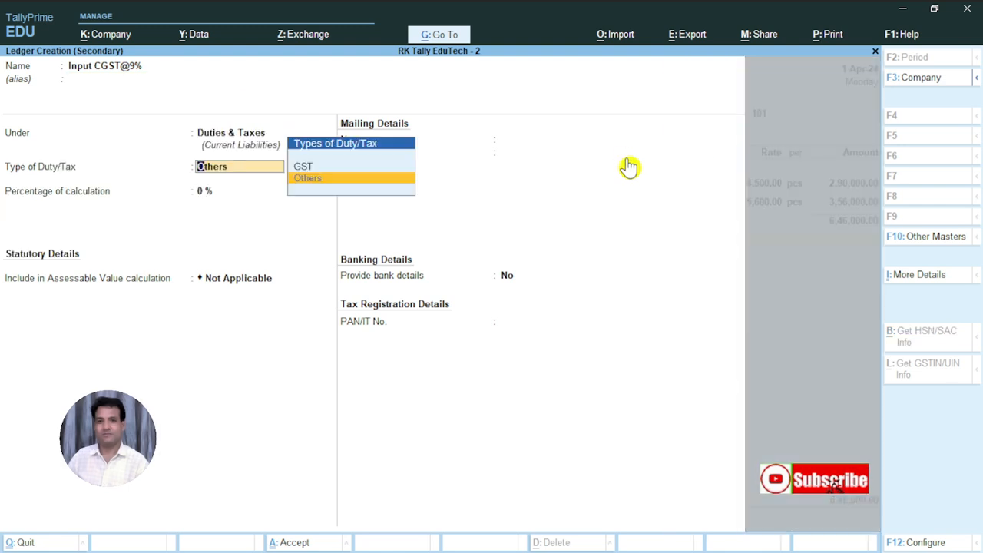
Set the ledger's duty type to GST and tax type to CGST, save it and accept its tax line in the order.
{"action": "key", "text": "Up"}
{"action": "key", "text": "Return"}
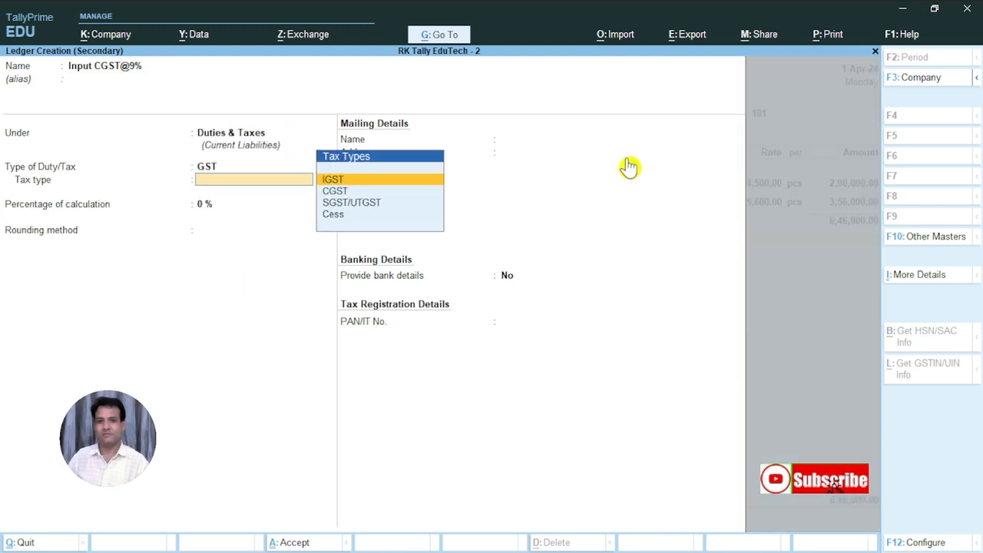
{"action": "key", "text": "Down"}
{"action": "key", "text": "Return"}
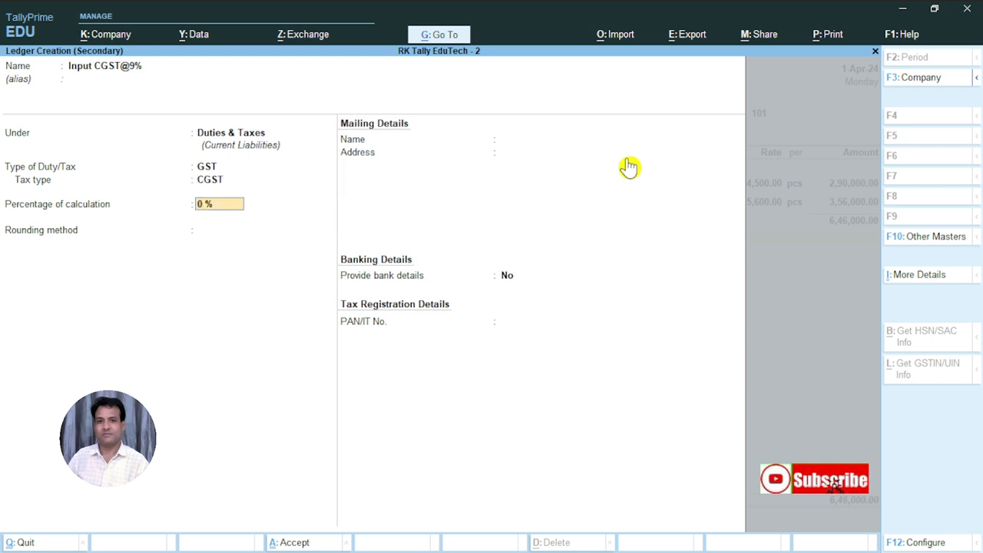
{"action": "key", "text": "ctrl+a"}
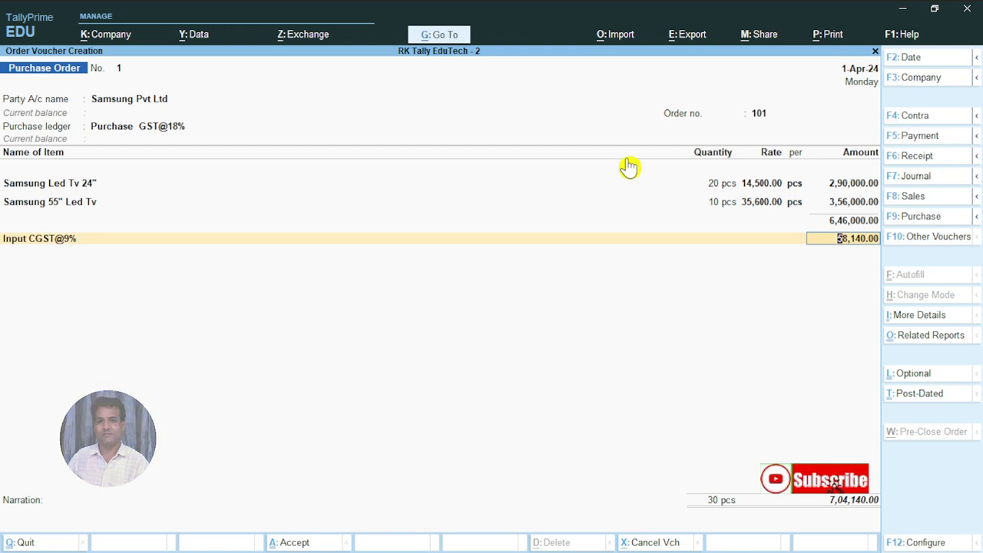
{"action": "key", "text": "Return"}
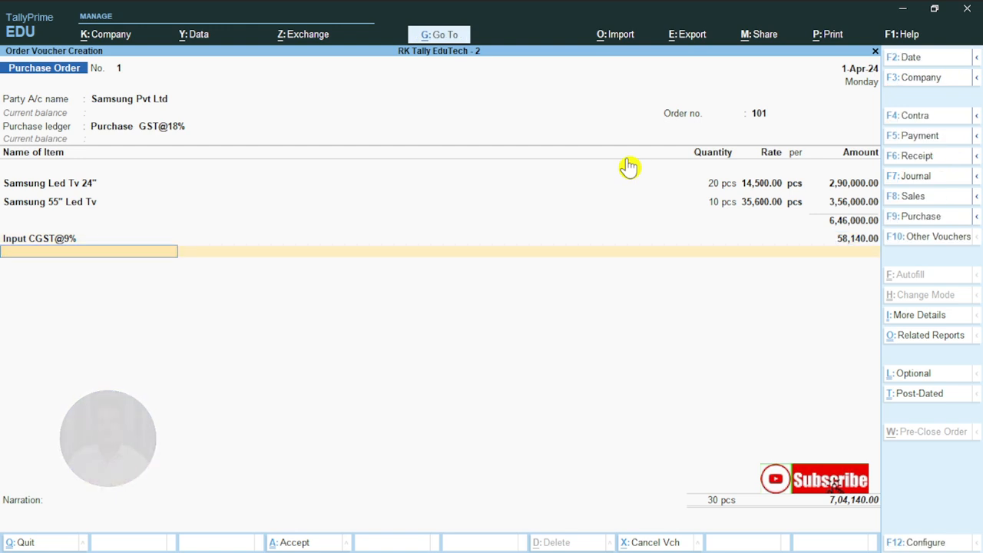
Create another tax ledger named Input SGST @9% under Duties & Taxes with GST as its duty type.
{"action": "key", "text": "alt+c"}
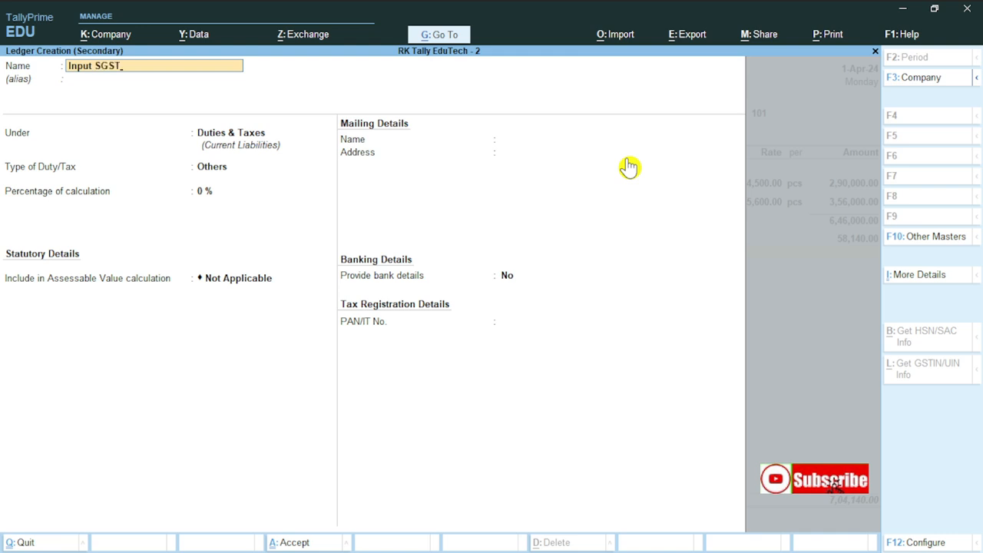
{"action": "type", "text": "Input SGST @9%"}
{"action": "key", "text": "Return"}
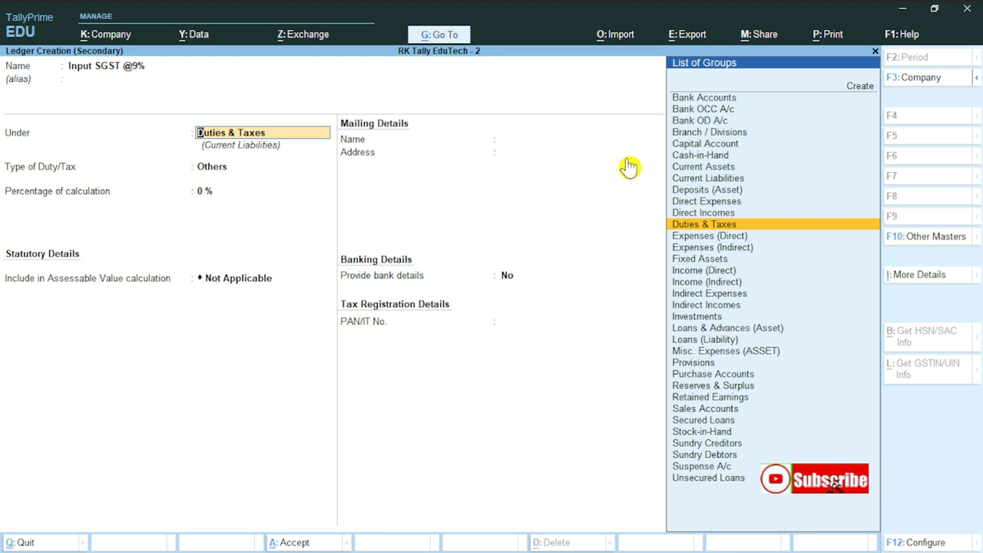
{"action": "key", "text": "Return"}
{"action": "key", "text": "Up"}
{"action": "key", "text": "Return"}
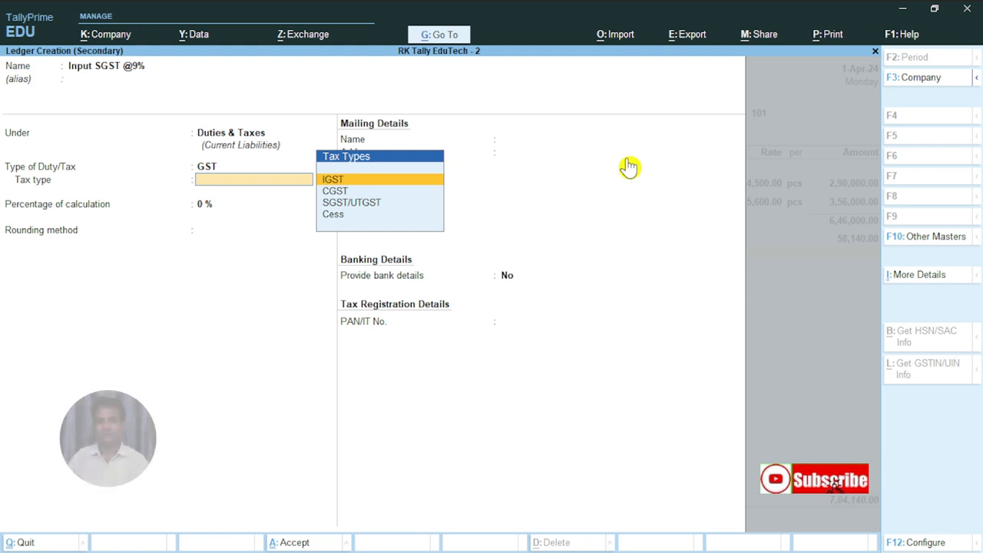
Set the Input SGST @9% ledger's tax type to SGST/UTGST, keep its other defaults and save it.
{"action": "key", "text": "Down"}
{"action": "key", "text": "Down"}
{"action": "key", "text": "Return"}
{"action": "key", "text": "Return"}
{"action": "key", "text": "Return"}
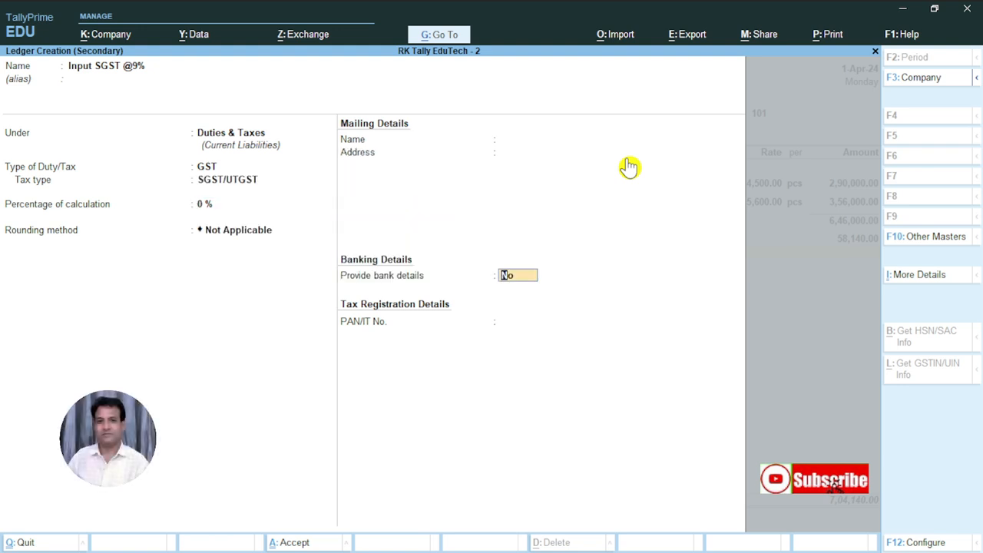
{"action": "key", "text": "ctrl+a"}
{"action": "key", "text": "Return"}
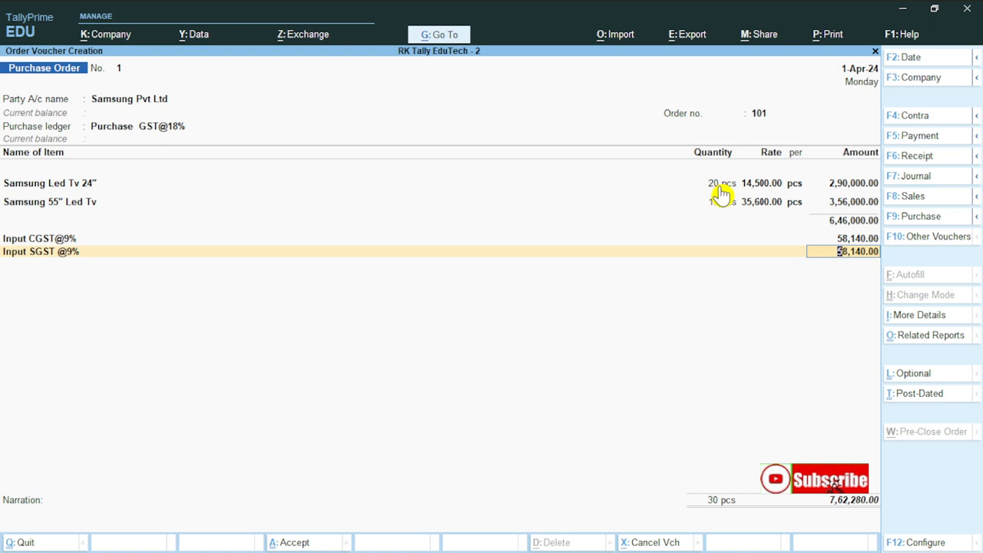
Accept the SGST line, leave the narration blank, save the purchase order and exit to the Gateway of Tally.
{"action": "key", "text": "Return"}
{"action": "key", "text": "Return"}
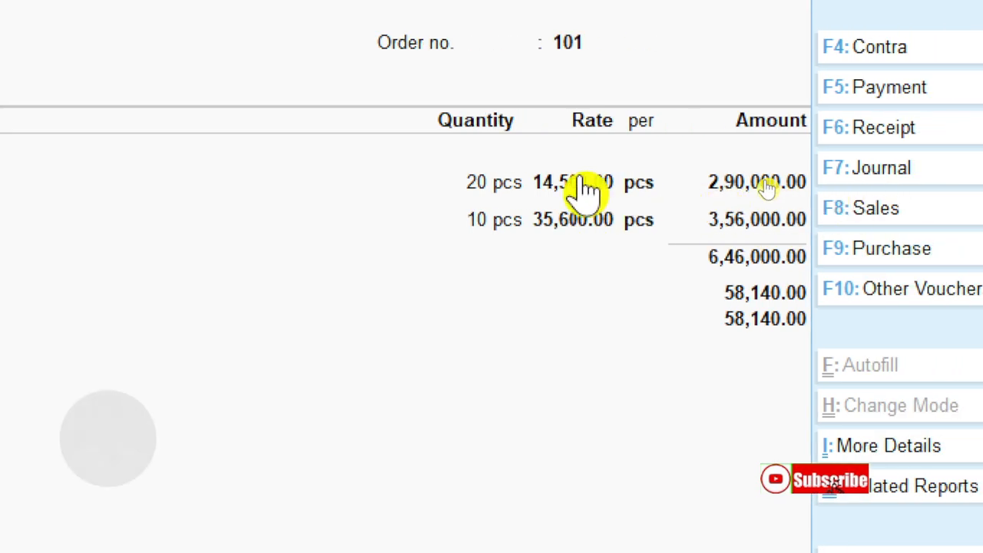
{"action": "key", "text": "ctrl"}
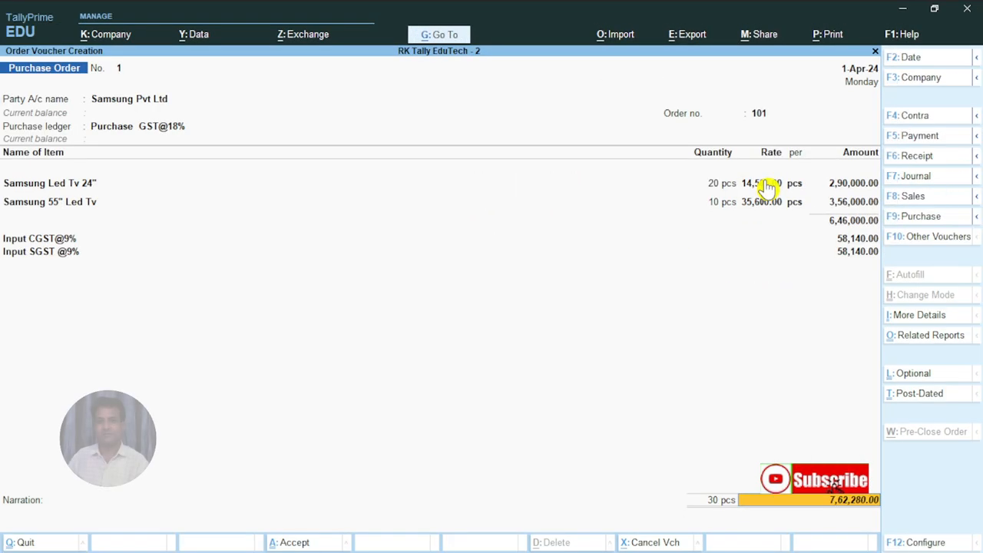
{"action": "key", "text": "Return"}
{"action": "key", "text": "Return"}
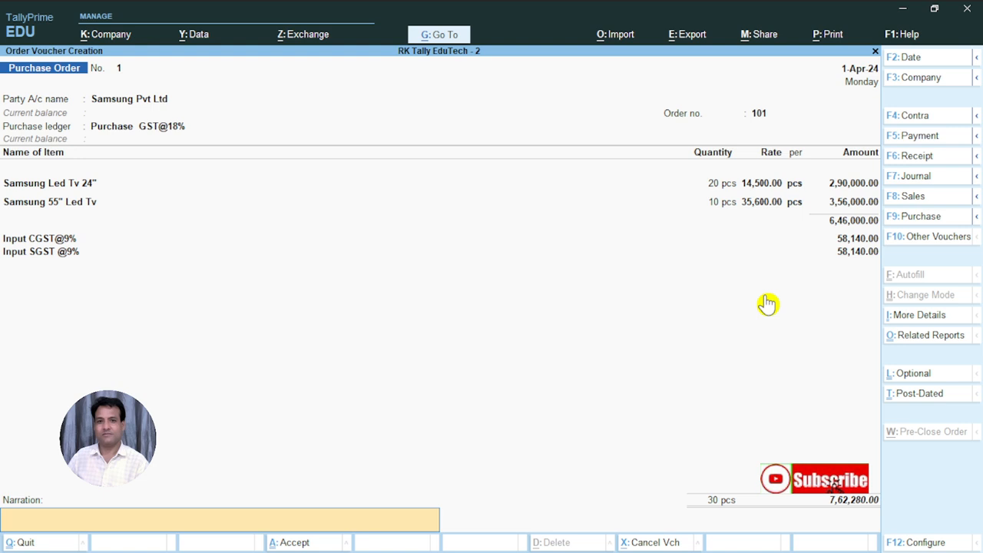
{"action": "key", "text": "y"}
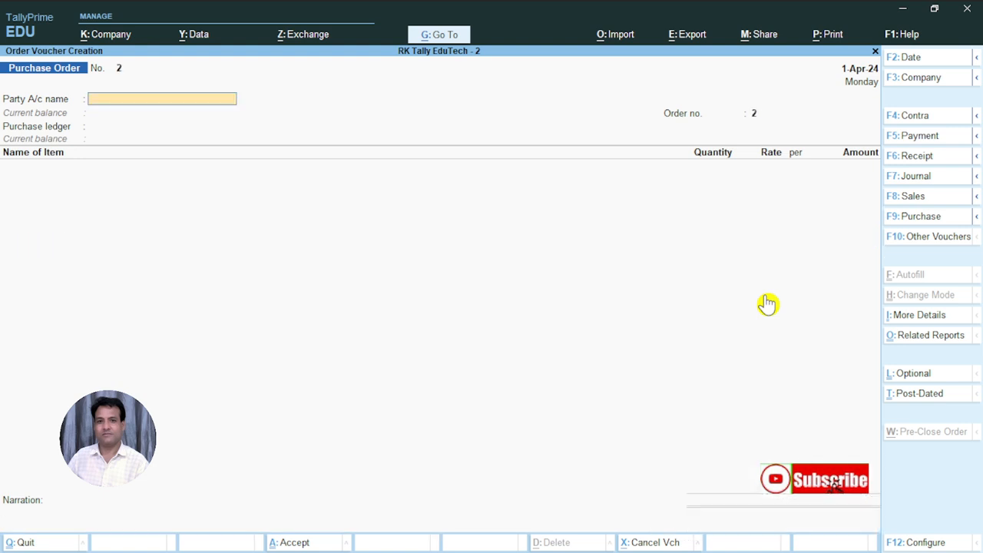
{"action": "key", "text": "Escape"}
{"action": "key", "text": "y"}
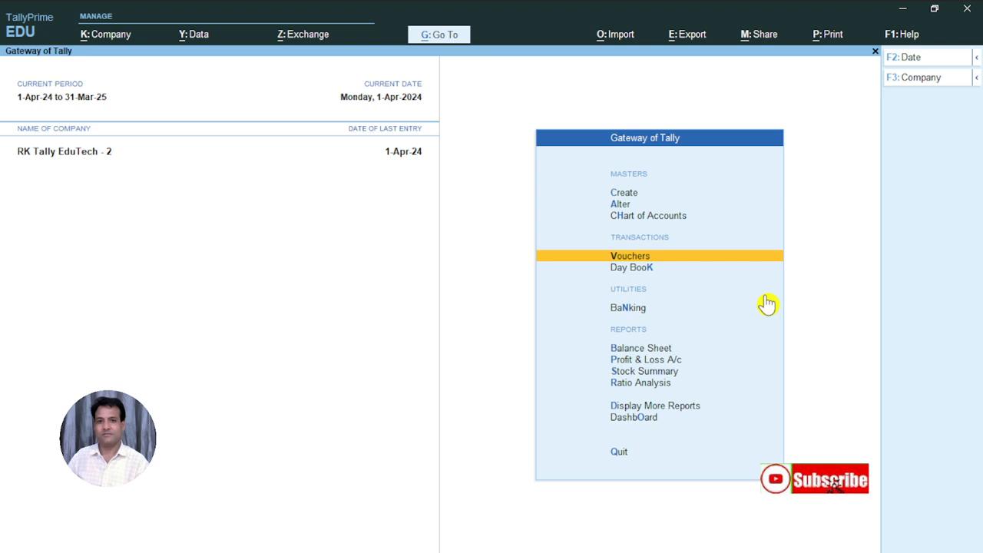
Open the Purchase Order voucher type for alteration from the accounting masters.
{"action": "key", "text": "Up"}
{"action": "key", "text": "Up"}
{"action": "key", "text": "Return"}
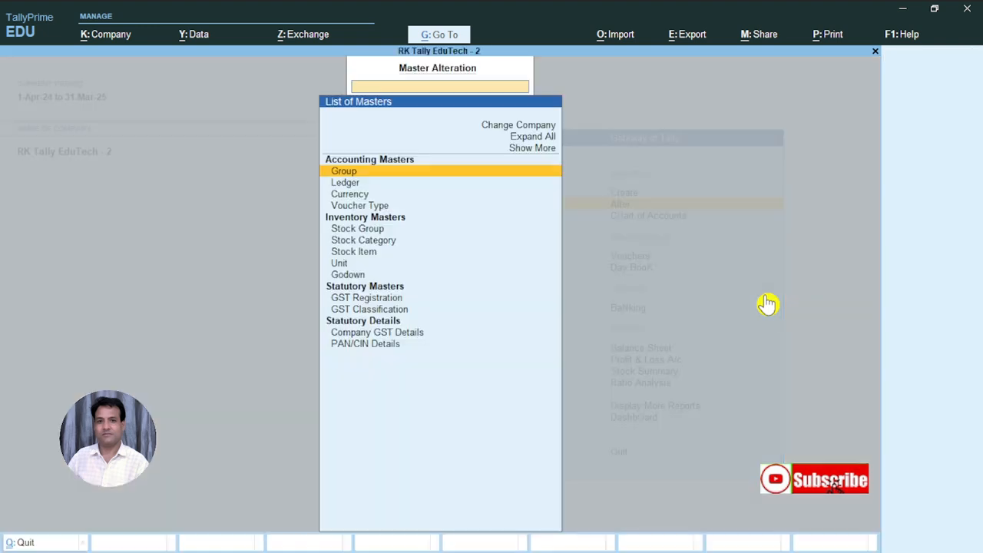
{"action": "key", "text": "Down"}
{"action": "key", "text": "Down"}
{"action": "key", "text": "Down"}
{"action": "key", "text": "Return"}
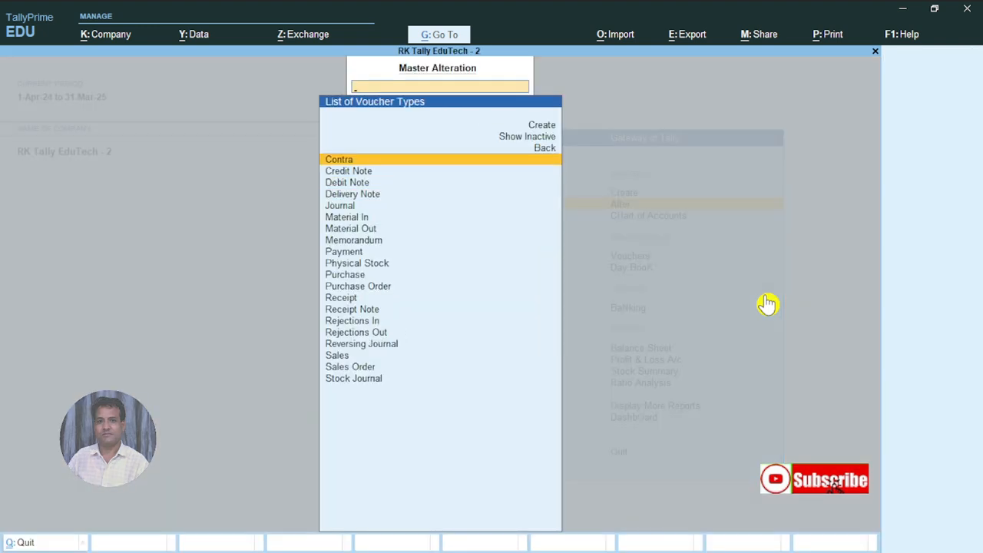
{"action": "type", "text": "Pu"}
{"action": "key", "text": "Down"}
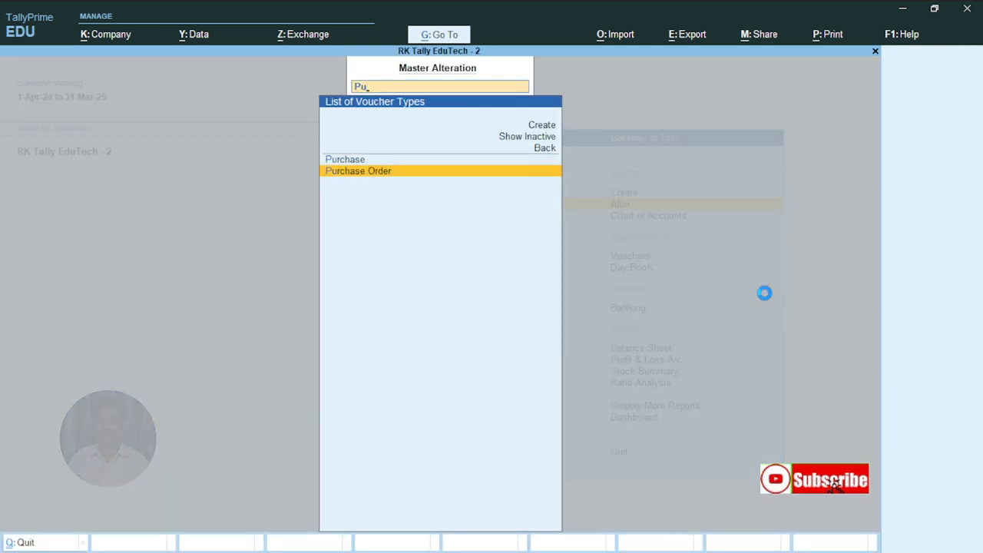
{"action": "key", "text": "Return"}
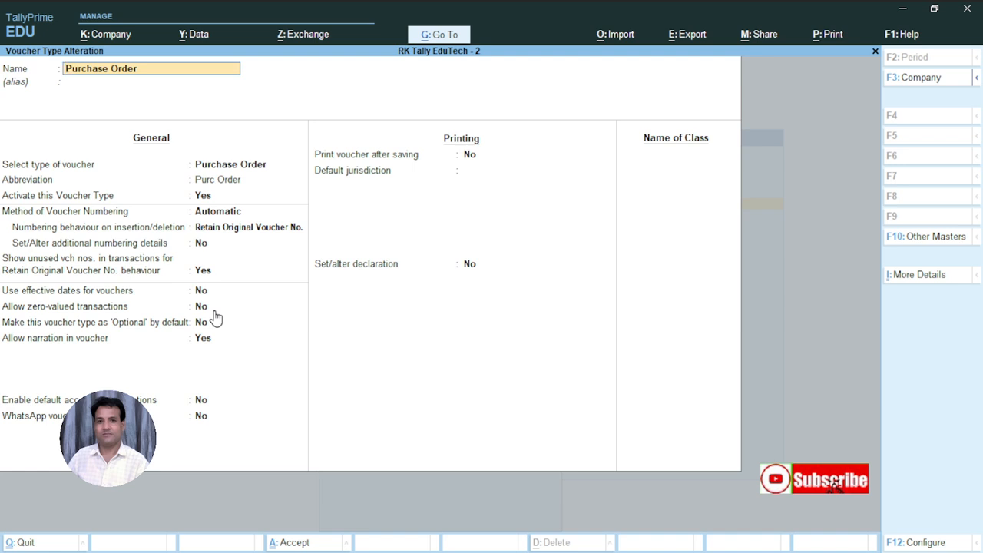
Set Allow zero-valued transactions to Yes for the Purchase Order voucher type, save it and return to the Gateway of Tally.
{"action": "key", "text": "Return"}
{"action": "key", "text": "Return"}
{"action": "key", "text": "Return"}
{"action": "key", "text": "Return"}
{"action": "key", "text": "Return"}
{"action": "key", "text": "Return"}
{"action": "key", "text": "Return"}
{"action": "key", "text": "Return"}
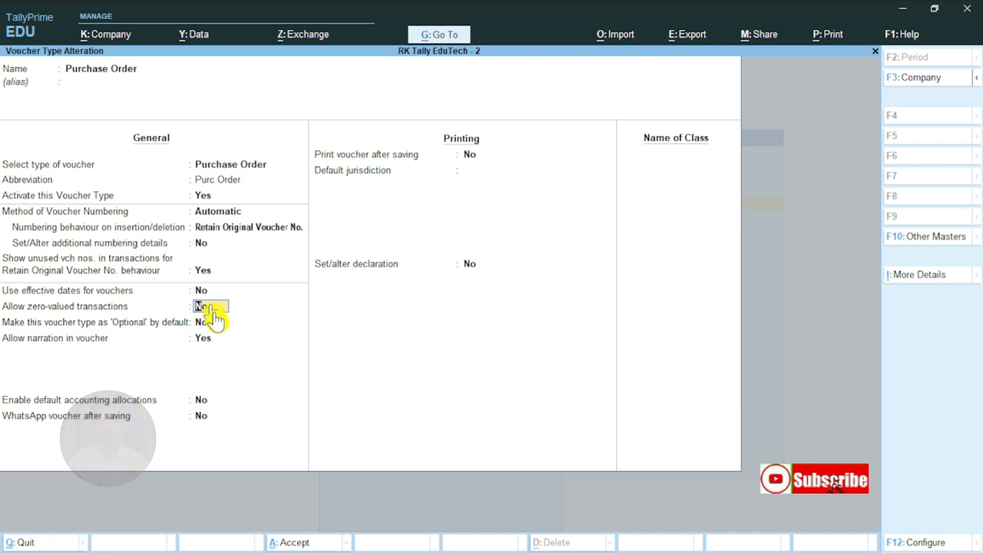
{"action": "left_click", "coordinate": [216, 315]}
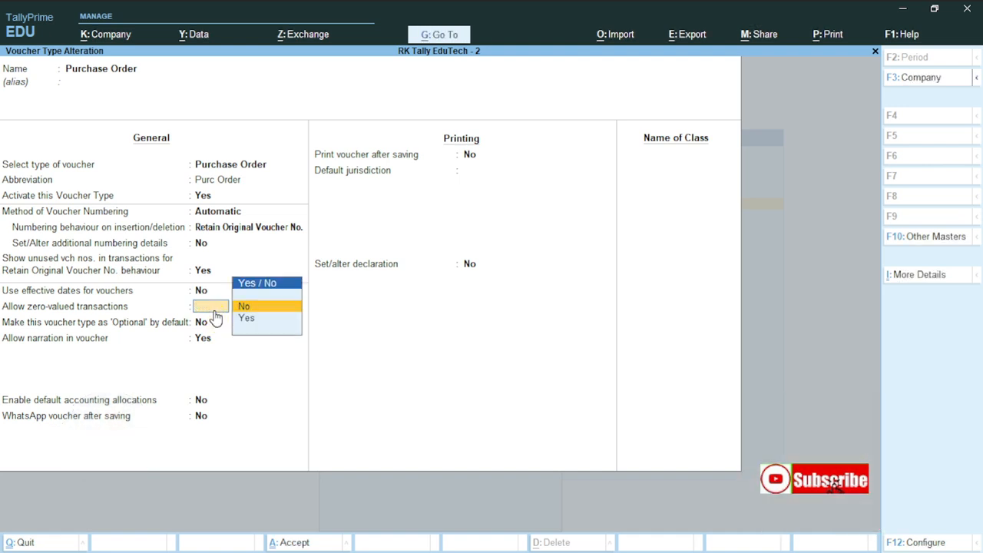
{"action": "key", "text": "Down"}
{"action": "key", "text": "Return"}
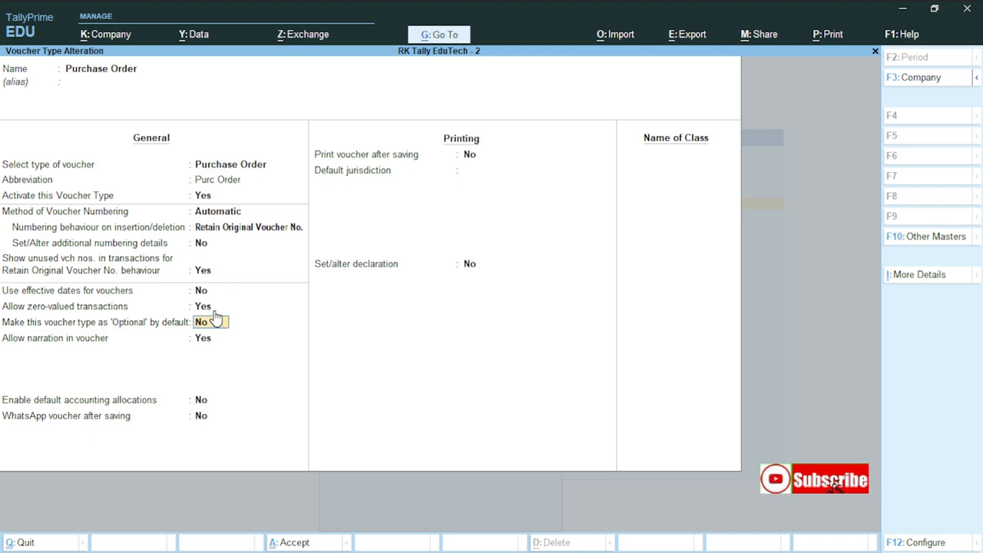
{"action": "key", "text": "Up"}
{"action": "key", "text": "ctrl+a"}
{"action": "key", "text": "Escape"}
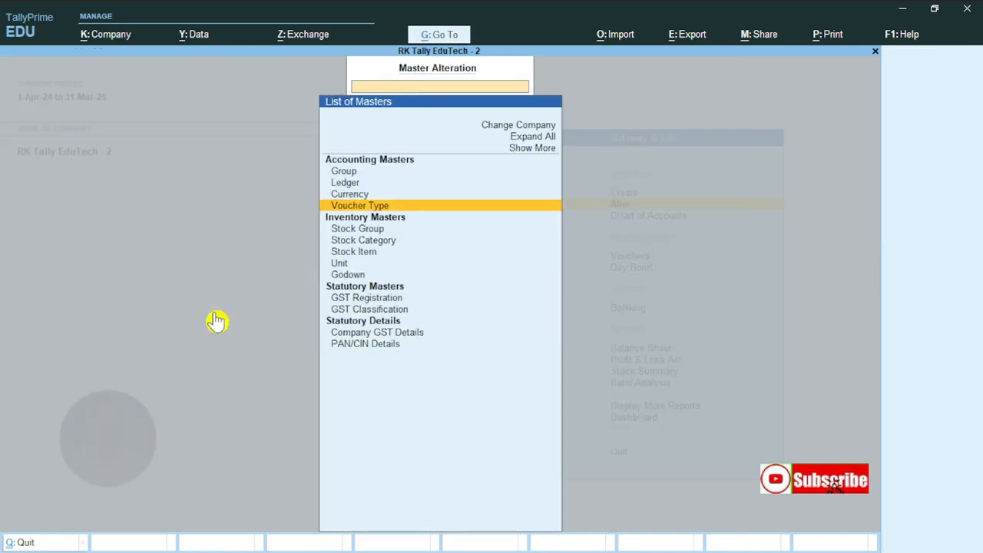
{"action": "key", "text": "Escape"}
Reopen the saved Samsung Pvt Ltd purchase order to examine its item rates, accept it unchanged and return to the Gateway of Tally.
{"action": "key", "text": "Down"}
{"action": "key", "text": "Down"}
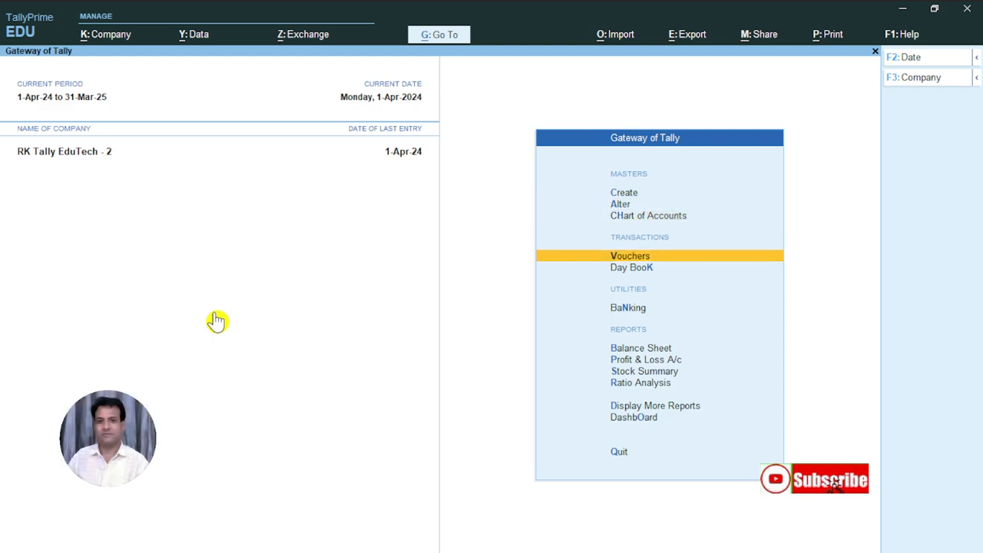
{"action": "key", "text": "Return"}
{"action": "key", "text": "Page_Up"}
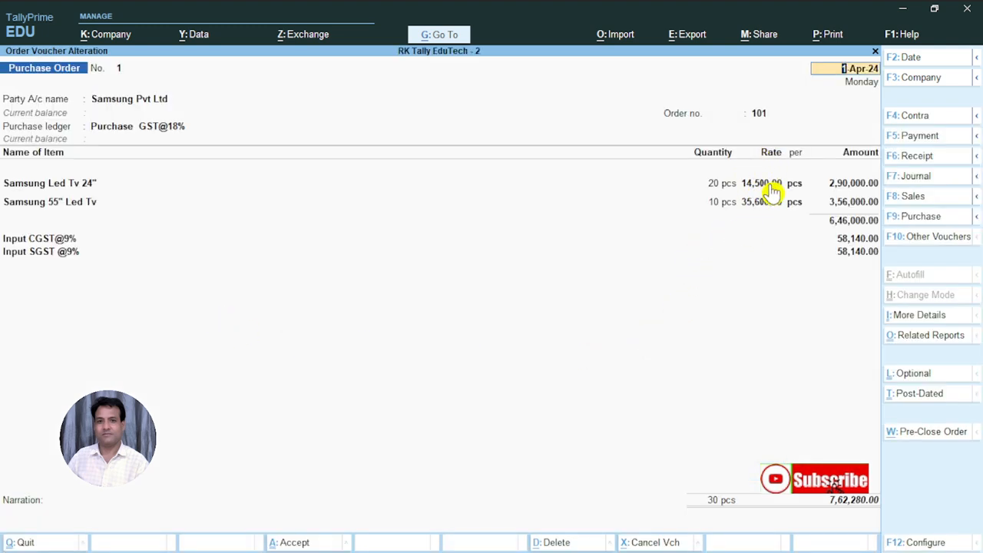
{"action": "key", "text": "ctrl"}
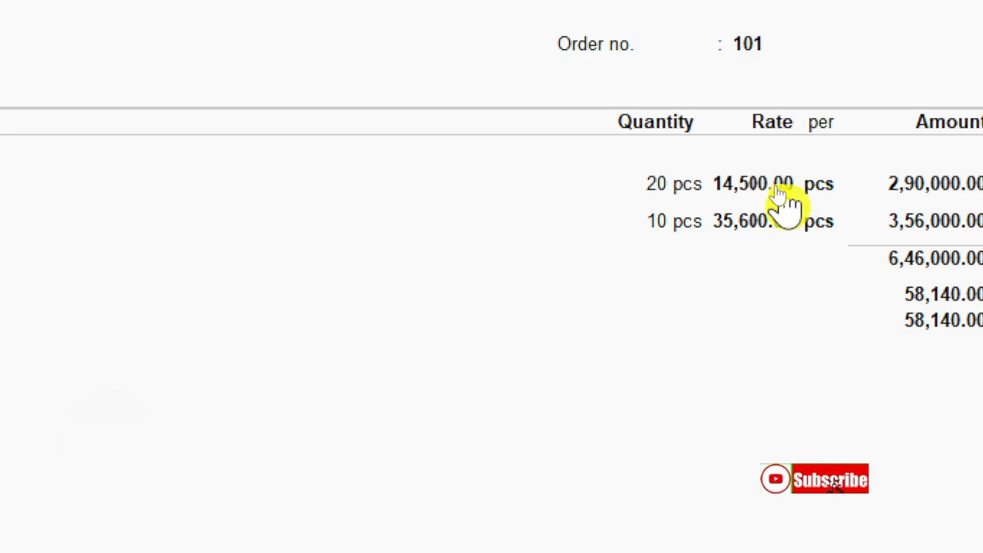
{"action": "key", "text": "ctrl+a"}
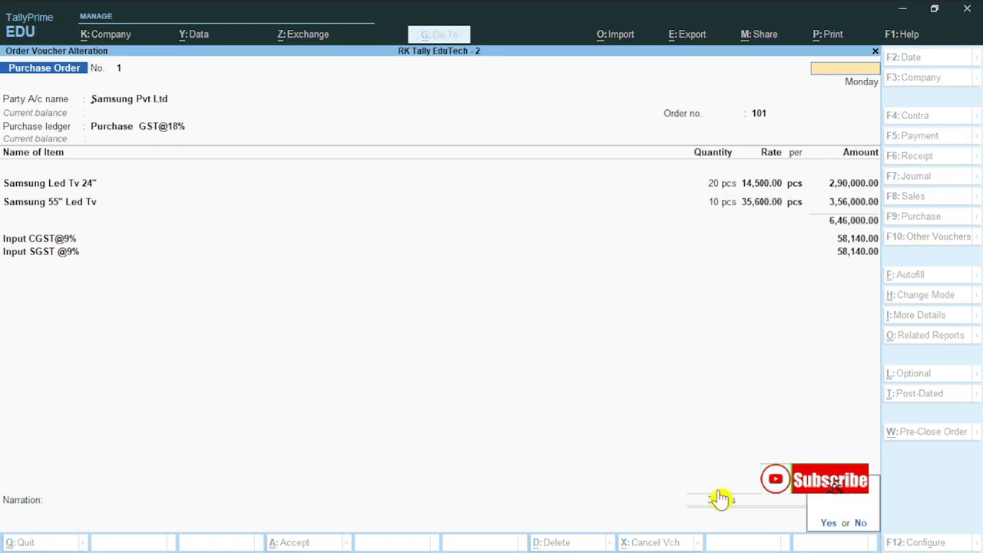
{"action": "key", "text": "y"}
{"action": "key", "text": "Escape"}
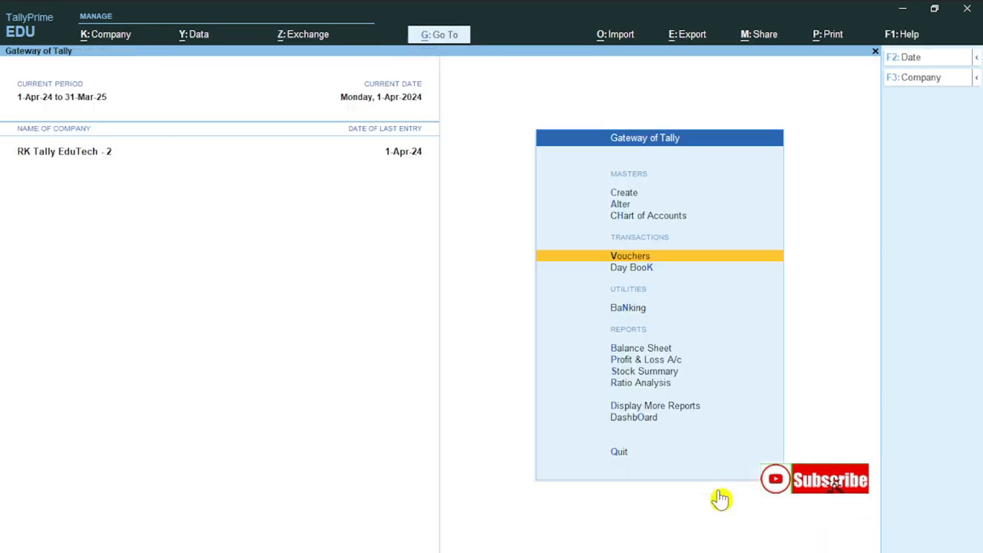
Start a new purchase order with Samsung Pvt Ltd as the party account.
{"action": "key", "text": "Return"}
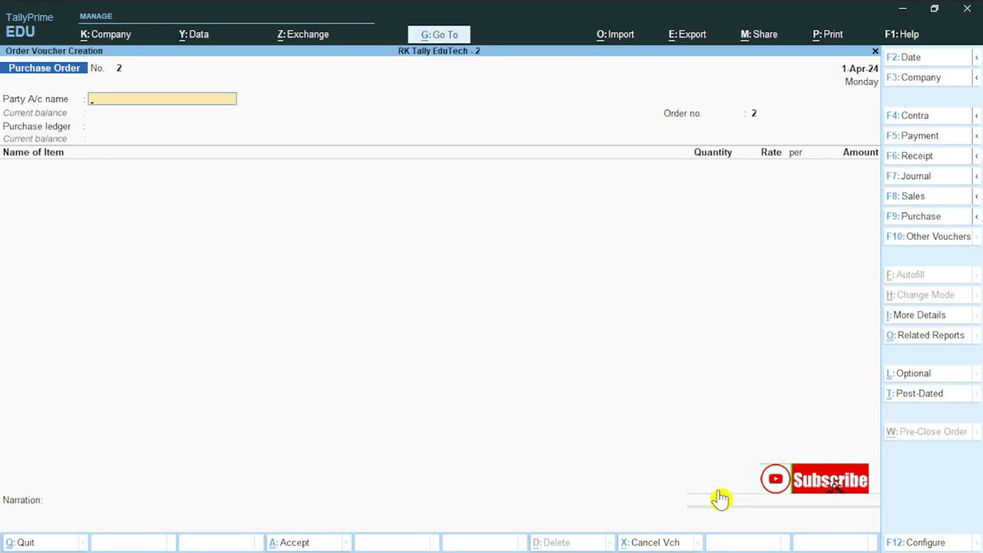
{"action": "key", "text": "Down"}
{"action": "key", "text": "Down"}
{"action": "key", "text": "Return"}
{"action": "key", "text": "Return"}
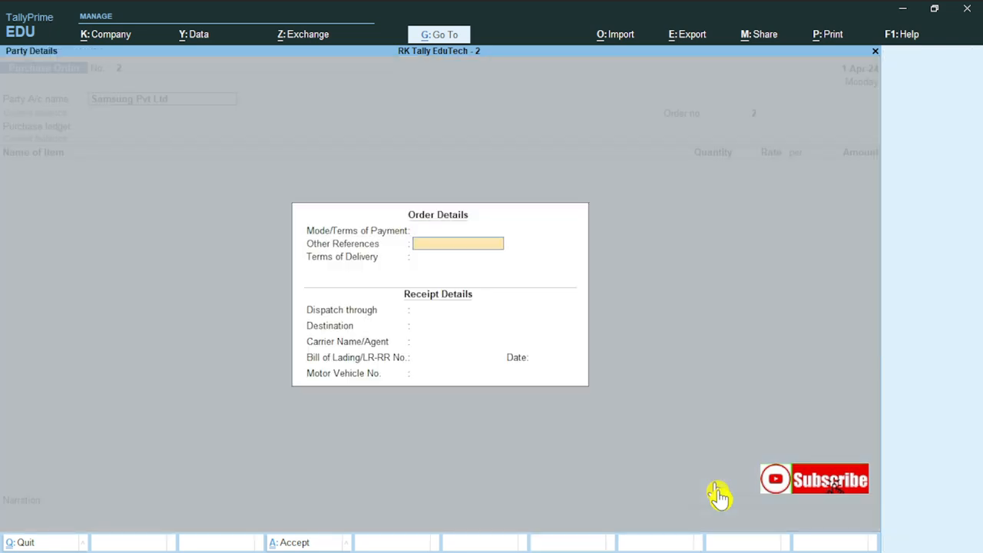
Leave the order and receipt details blank and accept the default party details for Samsung Pvt Ltd.
{"action": "key", "text": "Return"}
{"action": "key", "text": "Return"}
{"action": "key", "text": "Return"}
{"action": "key", "text": "Return"}
{"action": "key", "text": "Return"}
{"action": "key", "text": "Return"}
{"action": "key", "text": "Return"}
{"action": "key", "text": "Return"}
{"action": "key", "text": "Return"}
{"action": "key", "text": "Return"}
{"action": "key", "text": "Return"}
{"action": "key", "text": "Return"}
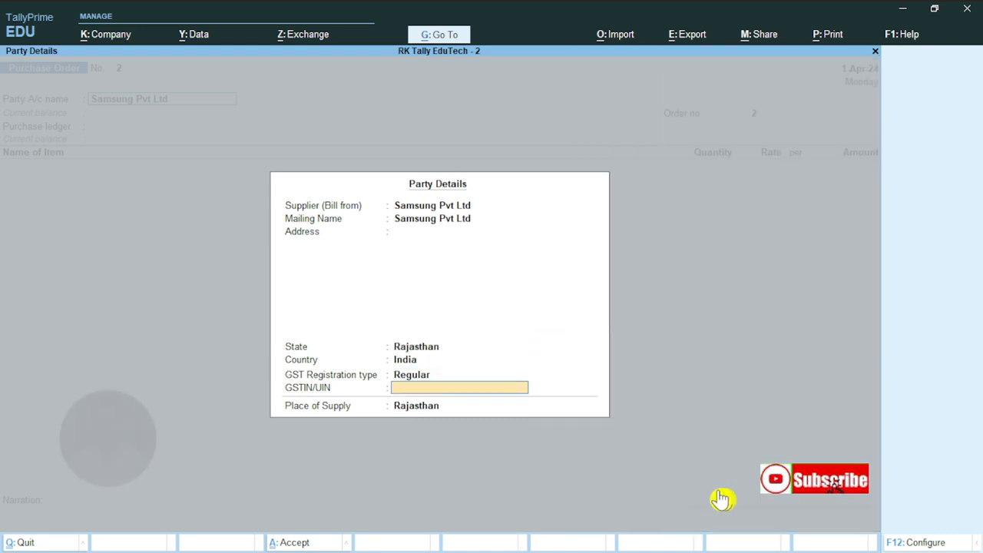
{"action": "key", "text": "Return"}
{"action": "key", "text": "Return"}
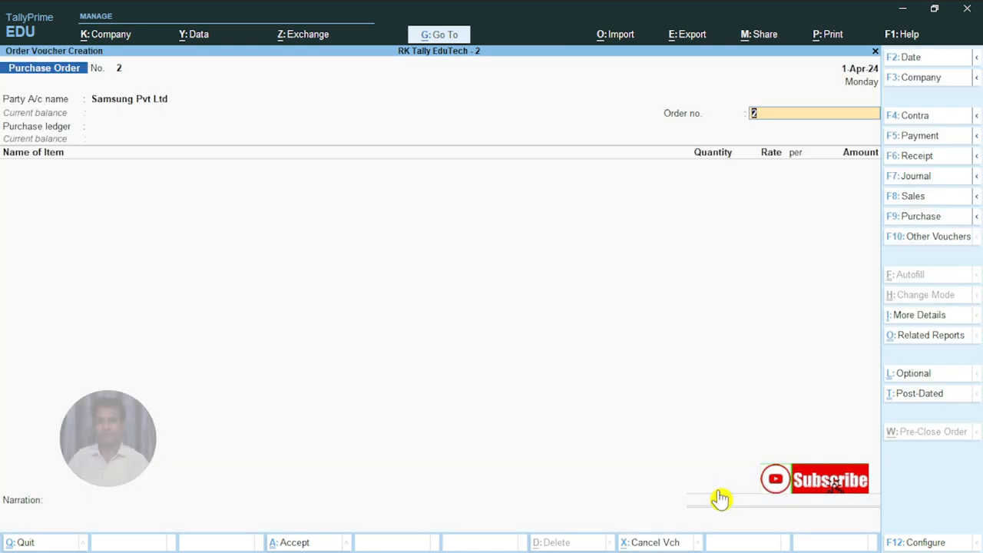
Enter the new purchase order's order number and choose Purchase GST@18% as the purchase ledger.
{"action": "key", "text": "Return"}
{"action": "key", "text": "BackSpace"}
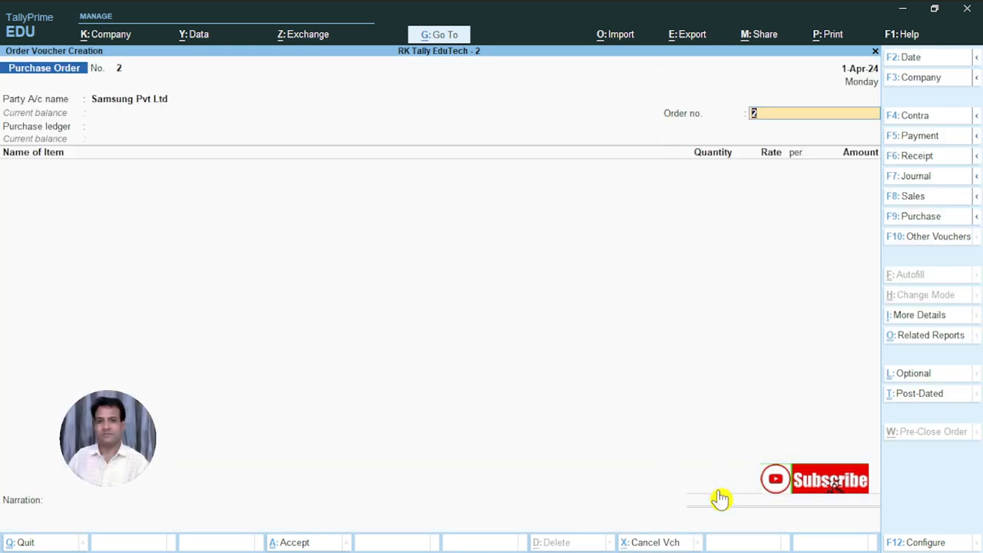
{"action": "key", "text": "Return"}
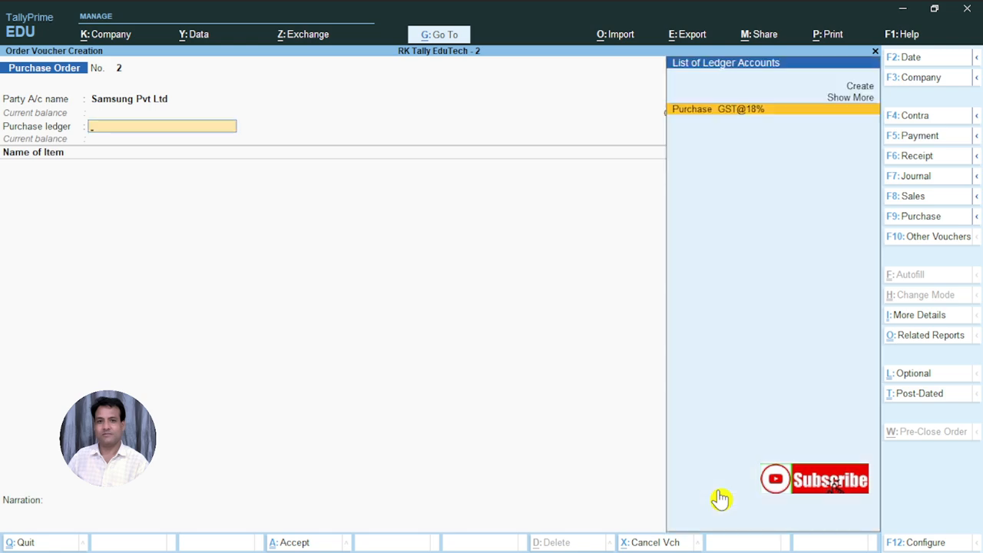
{"action": "key", "text": "Return"}
Add Samsung 55" Led Tv due on 1-Apr-24 with a quantity of 10 pcs, leaving the rate and amount blank.
{"action": "key", "text": "Down"}
{"action": "key", "text": "Return"}
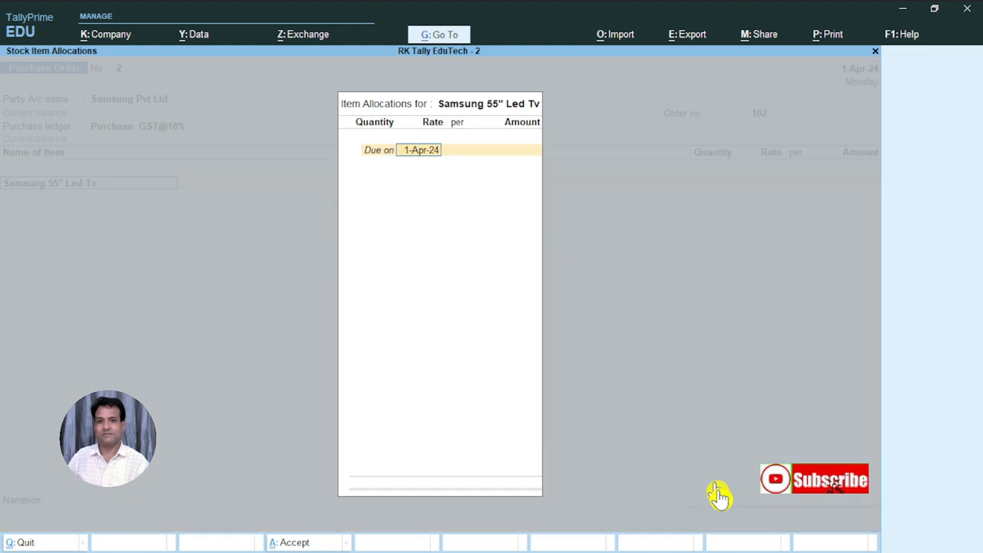
{"action": "key", "text": "Return"}
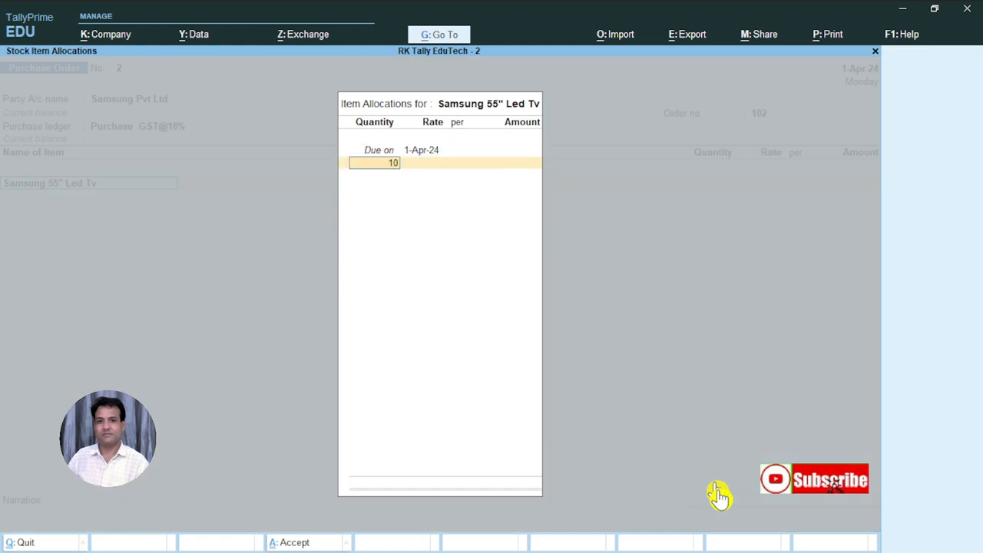
{"action": "key", "text": "Return"}
{"action": "key", "text": "Return"}
{"action": "key", "text": "Return"}
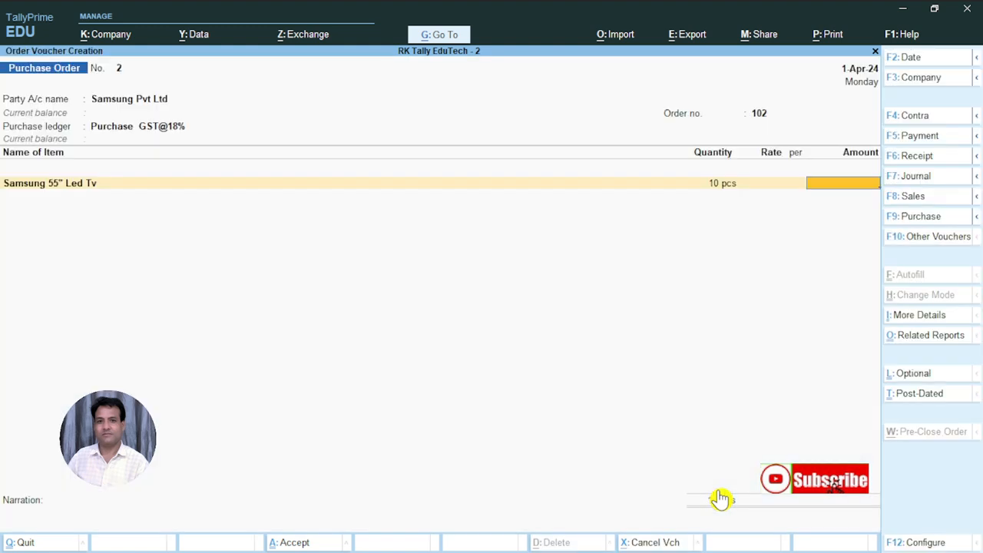
{"action": "key", "text": "Return"}
{"action": "key", "text": "Return"}
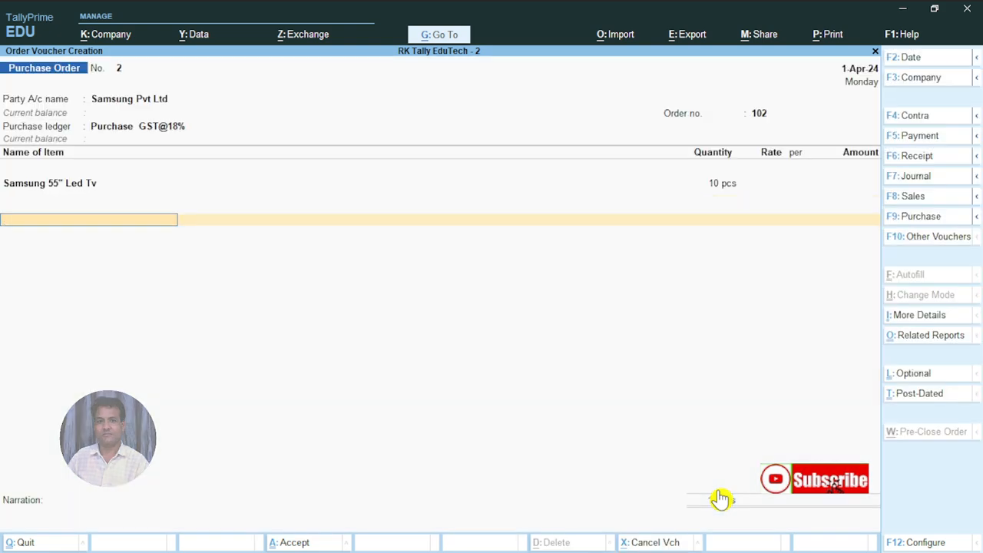
End the item list, leave the narration blank and save the zero-valued purchase order.
{"action": "key", "text": "Return"}
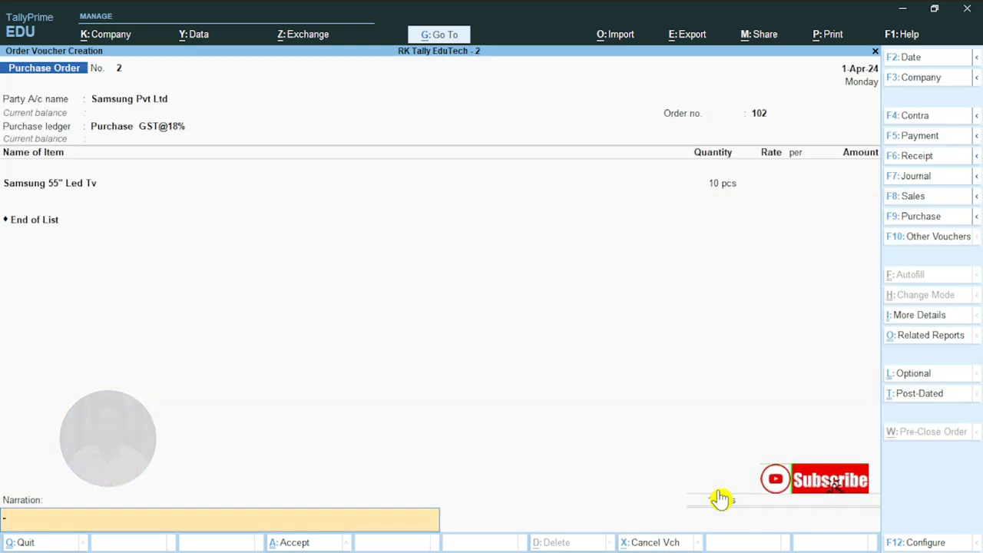
{"action": "key", "text": "Return"}
{"action": "key", "text": "Return"}
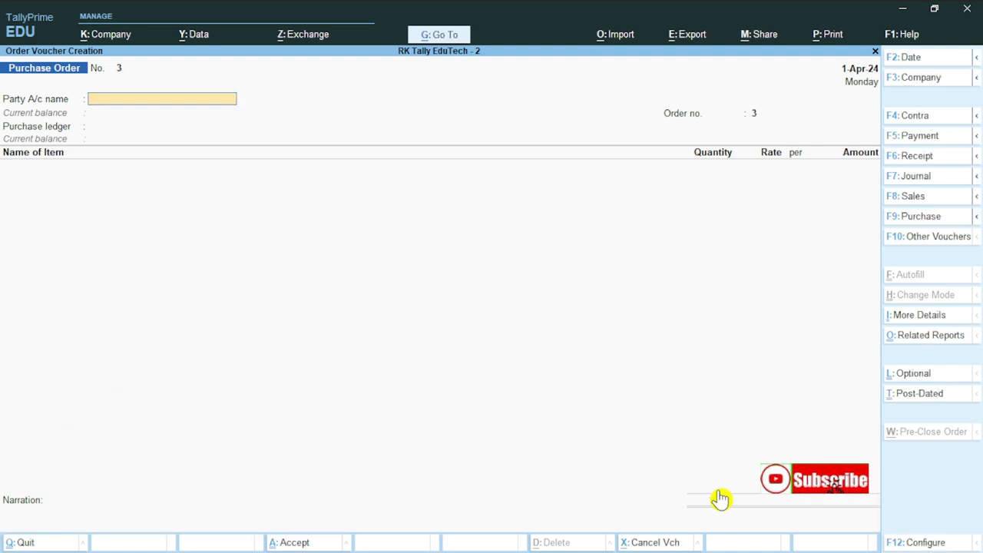
Reopen the zero-valued purchase order, delete it and exit to the Gateway of Tally.
{"action": "key", "text": "Page_Up"}
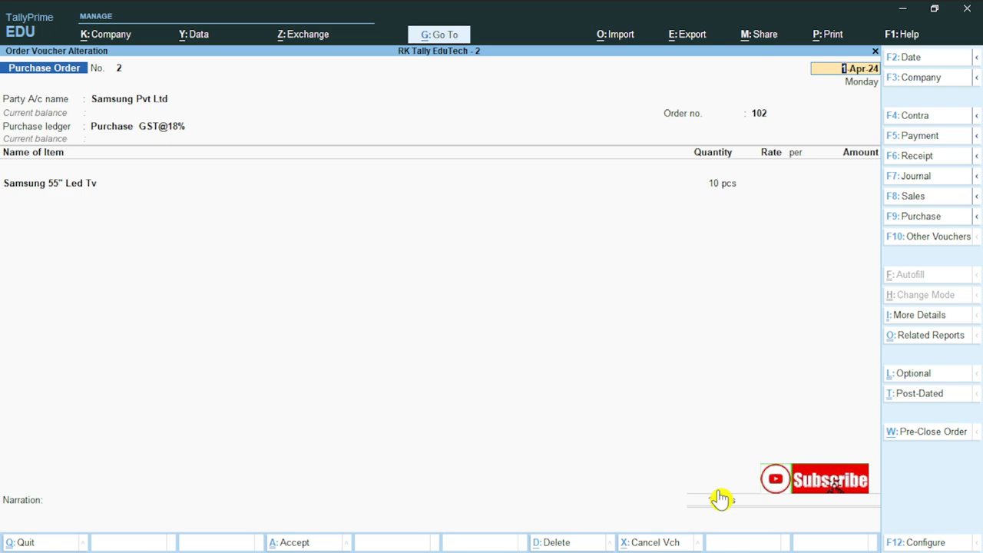
{"action": "key", "text": "ctrl"}
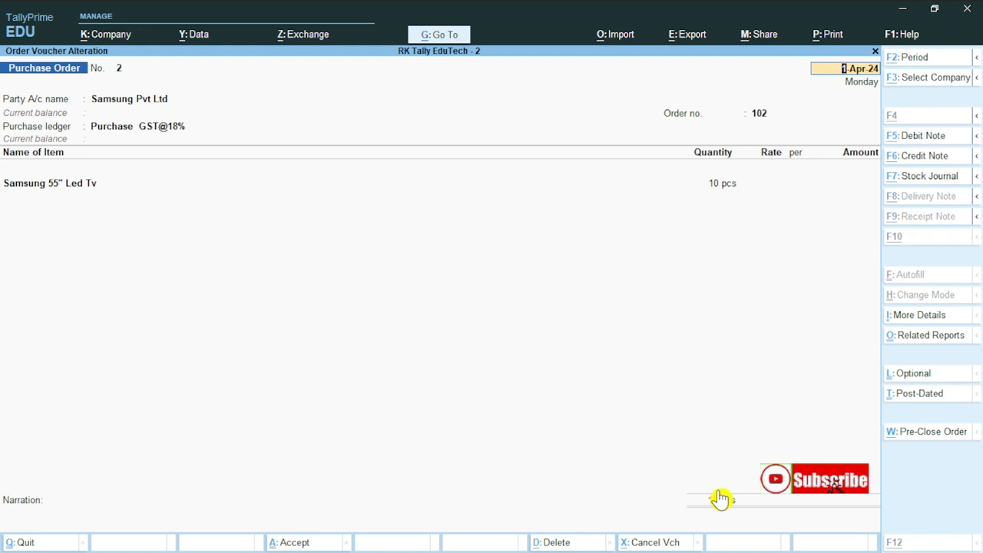
{"action": "key", "text": "alt+d"}
{"action": "key", "text": "y"}
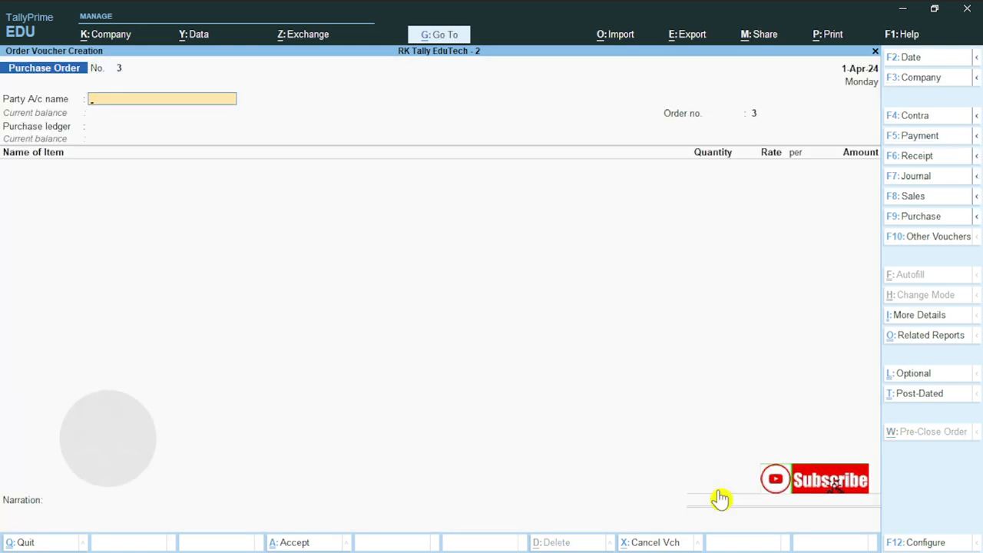
{"action": "key", "text": "Escape"}
Reopen the Purchase Order voucher type for alteration.
{"action": "key", "text": "Up"}
{"action": "key", "text": "Up"}
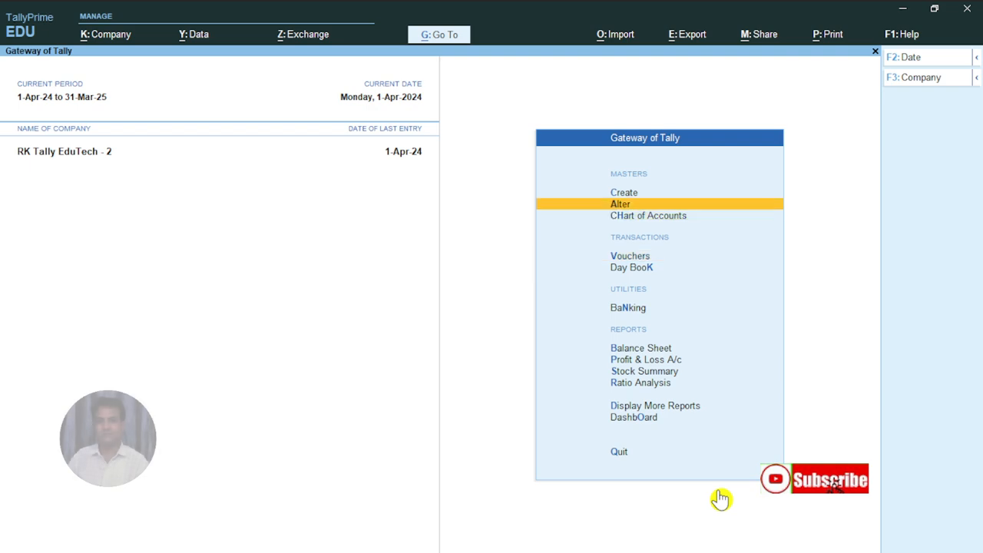
{"action": "key", "text": "Return"}
{"action": "key", "text": "Down"}
{"action": "key", "text": "Down"}
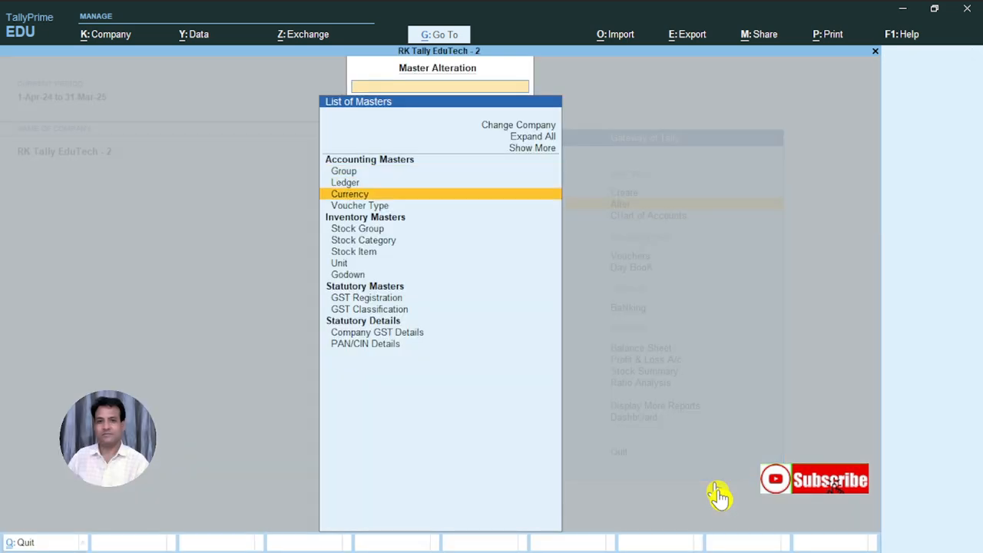
{"action": "key", "text": "Down"}
{"action": "key", "text": "Return"}
{"action": "type", "text": "Pu"}
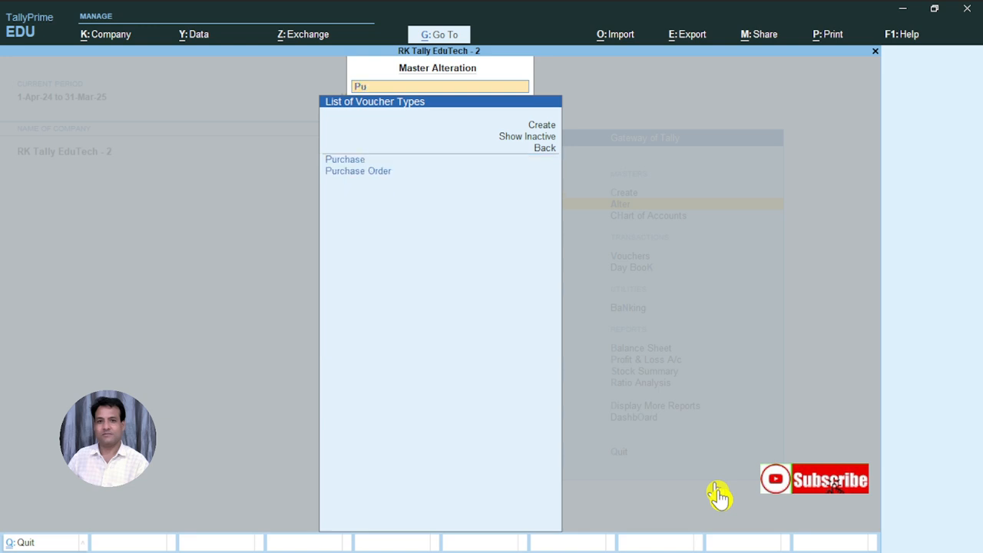
{"action": "key", "text": "Down"}
{"action": "key", "text": "Return"}
Examine the Allow zero-valued transactions option of the Purchase Order voucher type and return to the Gateway of Tally without saving.
{"action": "key", "text": "Return"}
{"action": "key", "text": "Return"}
{"action": "key", "text": "Return"}
{"action": "key", "text": "Return"}
{"action": "key", "text": "Return"}
{"action": "key", "text": "Return"}
{"action": "key", "text": "Return"}
{"action": "key", "text": "Return"}
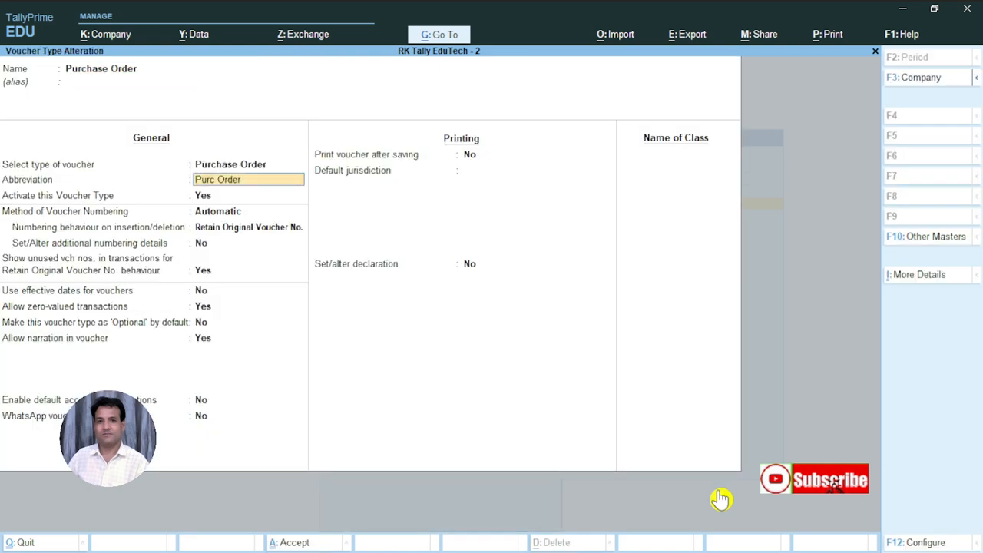
{"action": "key", "text": "Return"}
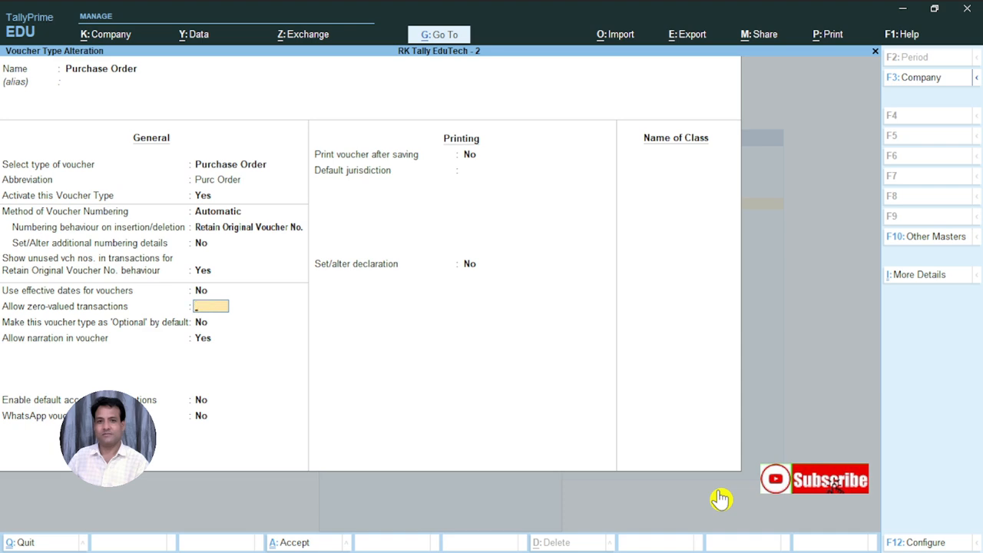
{"action": "key", "text": "Escape"}
{"action": "key", "text": "Escape"}
{"action": "key", "text": "Escape"}
{"action": "key", "text": "Escape"}
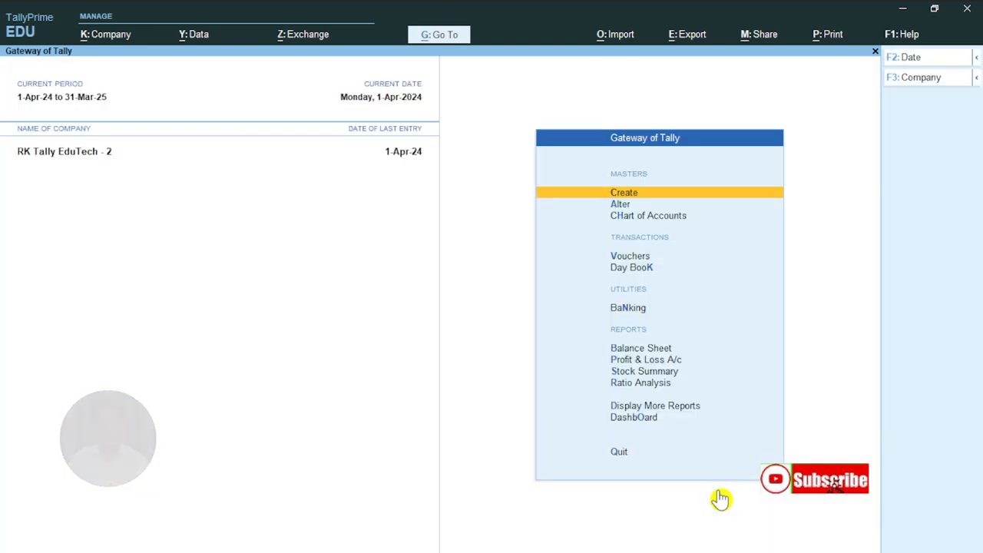
Open the list of additional reports from the Gateway of Tally.
{"action": "key", "text": "Down"}
{"action": "key", "text": "Down"}
{"action": "key", "text": "Down"}
{"action": "key", "text": "Down"}
{"action": "key", "text": "Down"}
{"action": "key", "text": "Down"}
{"action": "key", "text": "Down"}
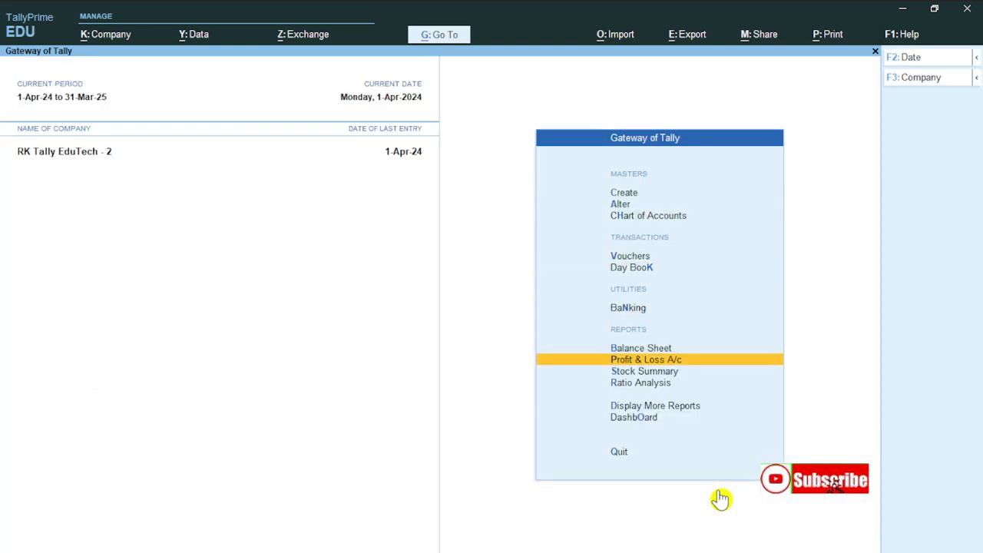
{"action": "key", "text": "Down"}
{"action": "key", "text": "Down"}
{"action": "key", "text": "Down"}
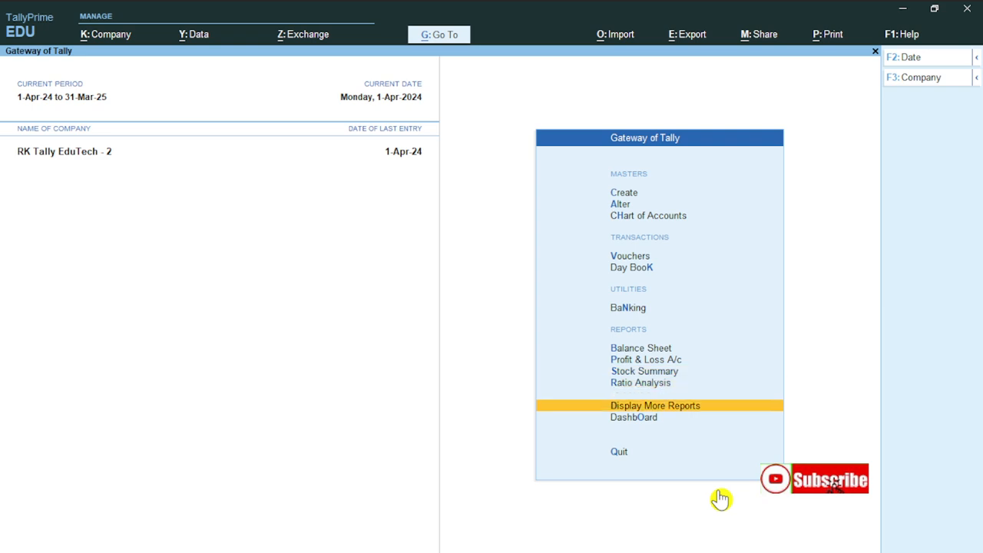
{"action": "key", "text": "Return"}
Open the Statements of Inventory report group.
{"action": "key", "text": "Down"}
{"action": "key", "text": "Down"}
{"action": "key", "text": "Down"}
{"action": "key", "text": "Down"}
{"action": "key", "text": "Down"}
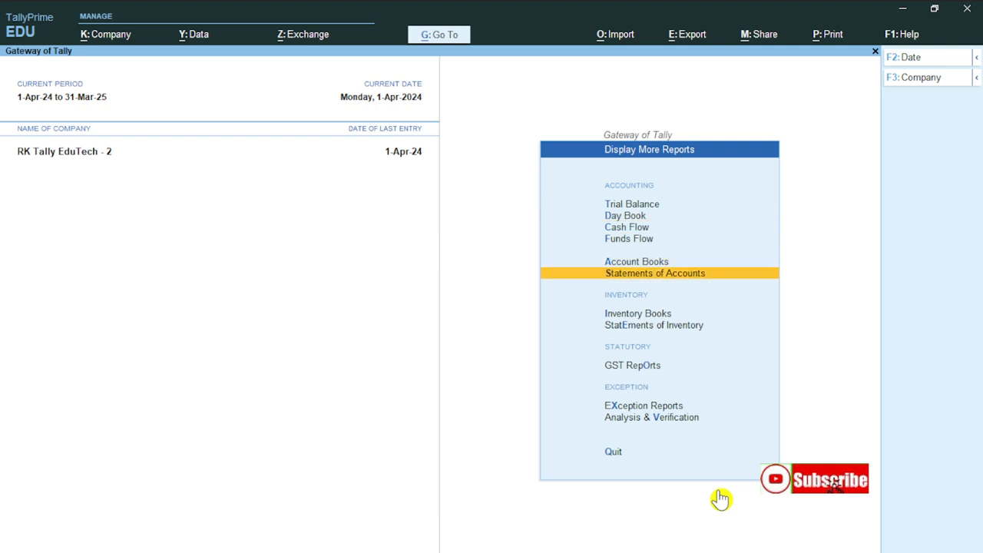
{"action": "key", "text": "Down"}
{"action": "key", "text": "Down"}
{"action": "key", "text": "Return"}
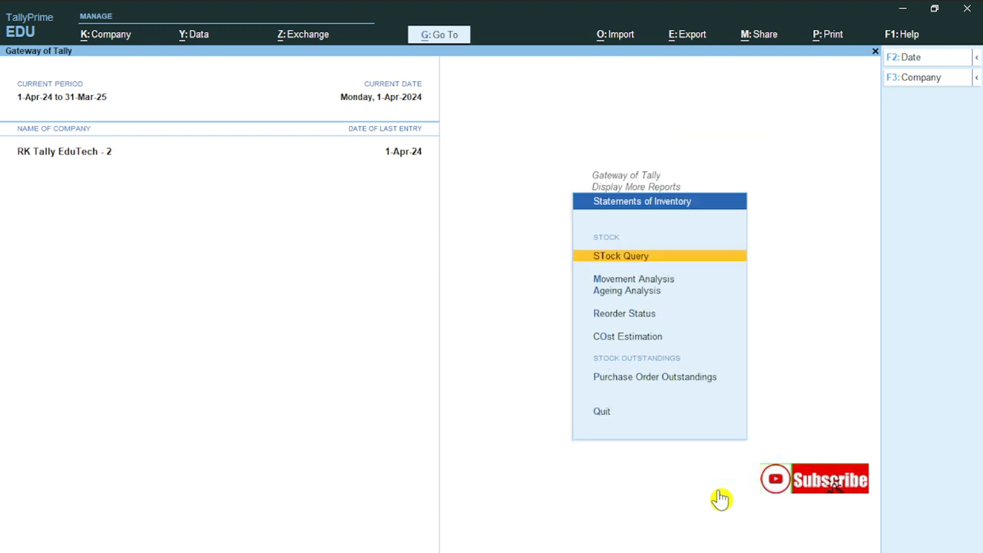
Open the Purchase Order Outstandings report for all orders and examine the outstanding order for both Samsung TV items.
{"action": "key", "text": "Down"}
{"action": "key", "text": "Down"}
{"action": "key", "text": "Down"}
{"action": "key", "text": "Down"}
{"action": "key", "text": "Down"}
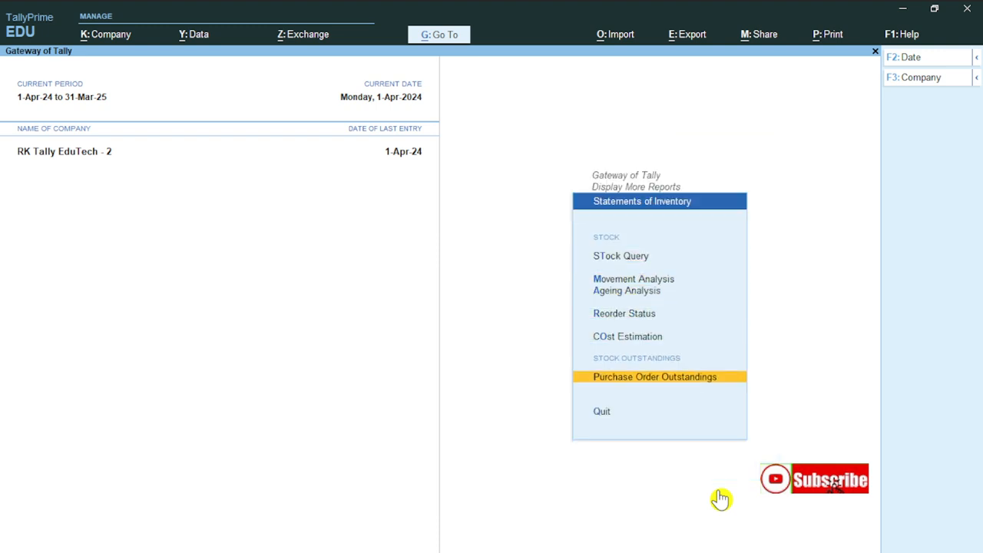
{"action": "key", "text": "Return"}
{"action": "key", "text": "Down"}
{"action": "key", "text": "Down"}
{"action": "key", "text": "Down"}
{"action": "key", "text": "Down"}
{"action": "key", "text": "Down"}
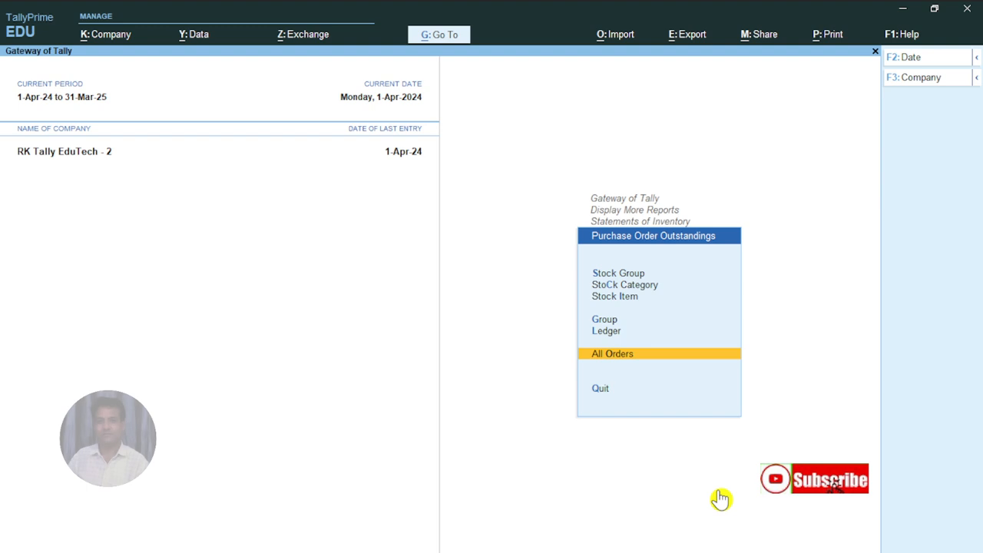
{"action": "key", "text": "Return"}
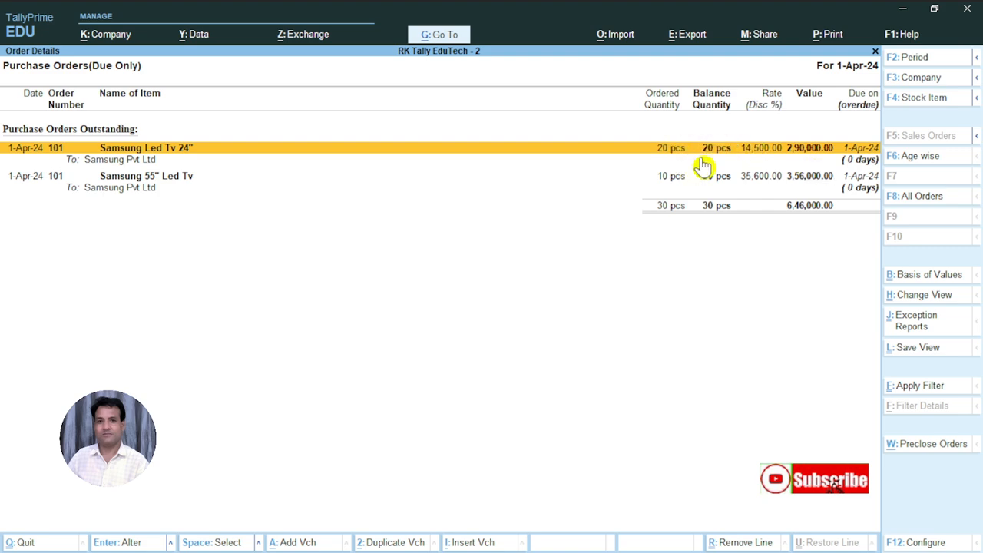
{"action": "key", "text": "Down"}
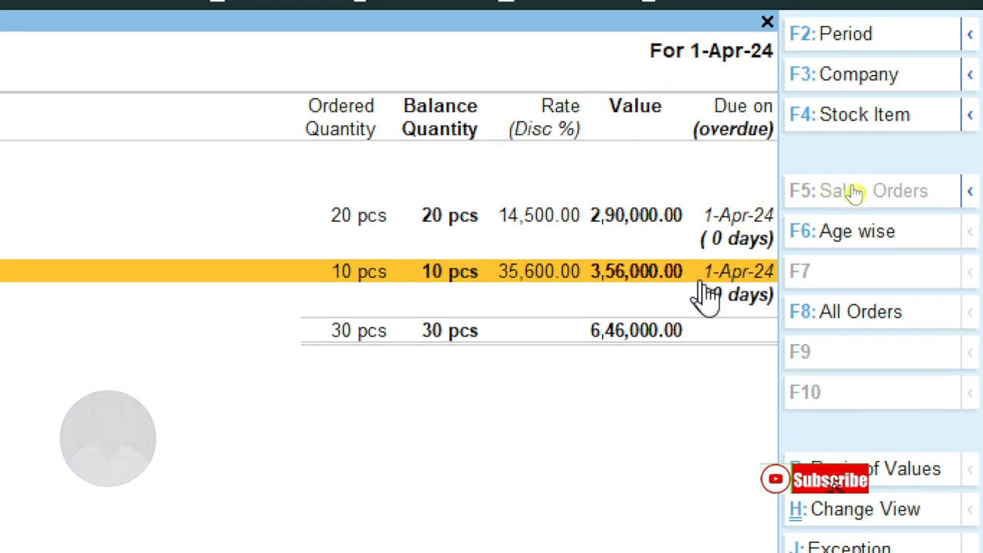
{"action": "key", "text": "Return"}
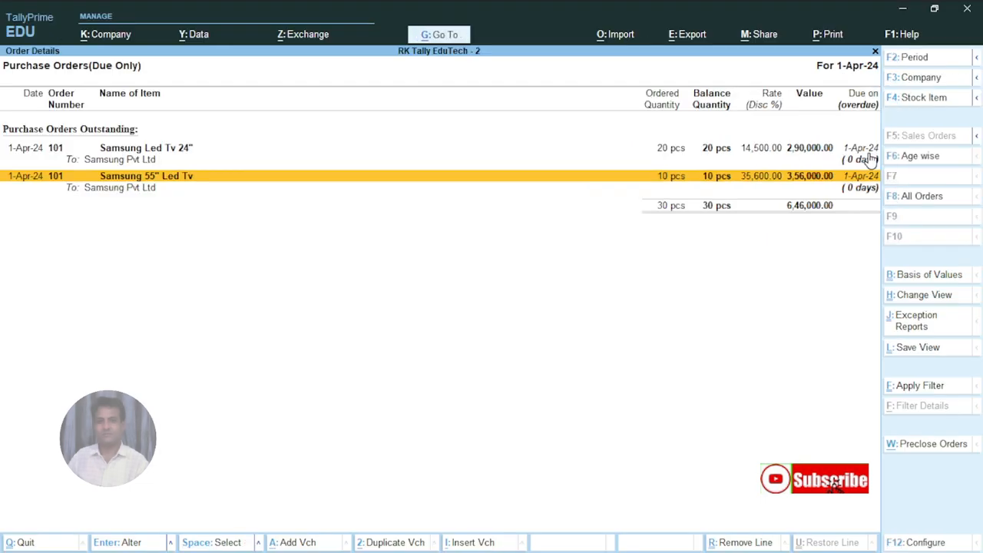
Leave the purchase order outstandings, check the Stock Summary and return to the Gateway of Tally.
{"action": "key", "text": "Escape"}
{"action": "key", "text": "Escape"}
{"action": "key", "text": "Escape"}
{"action": "key", "text": "Escape"}
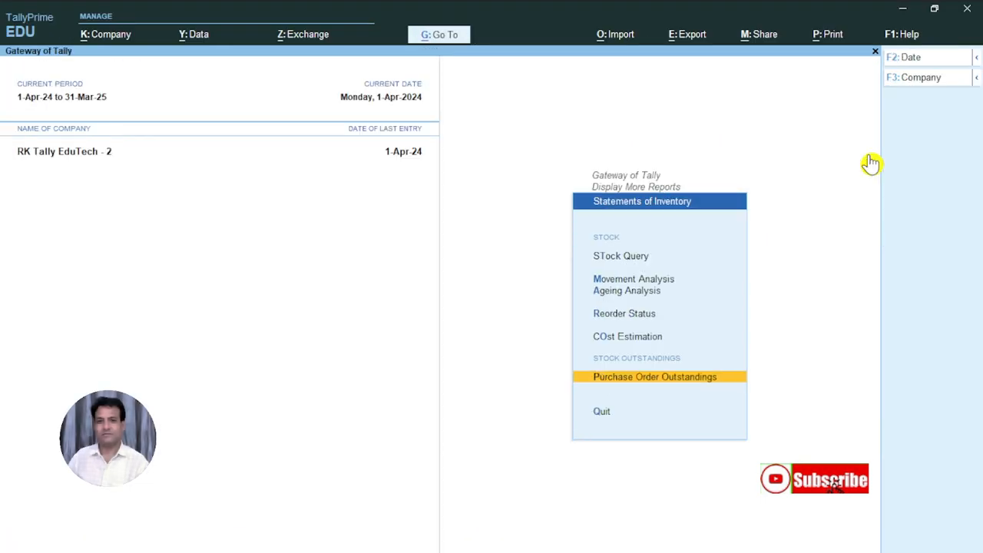
{"action": "key", "text": "Up"}
{"action": "key", "text": "Up"}
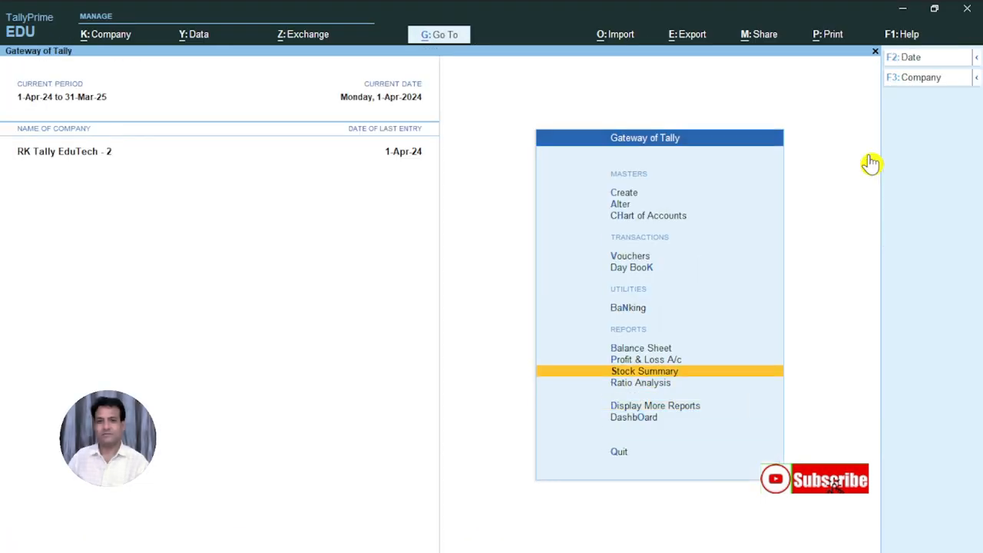
{"action": "key", "text": "Return"}
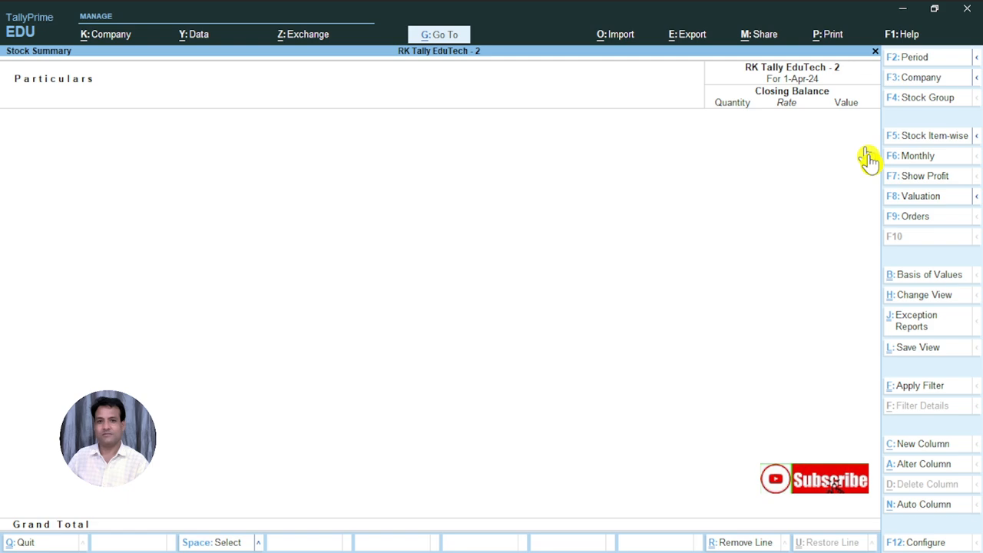
{"action": "key", "text": "Escape"}
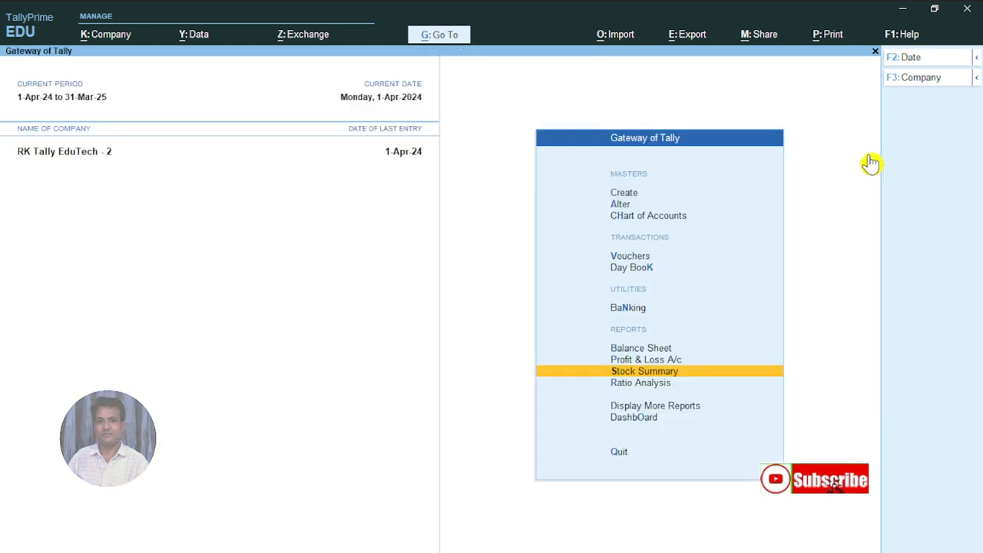
Reopen the Statements of Inventory reports among the additional reports.
{"action": "key", "text": "Down"}
{"action": "key", "text": "Down"}
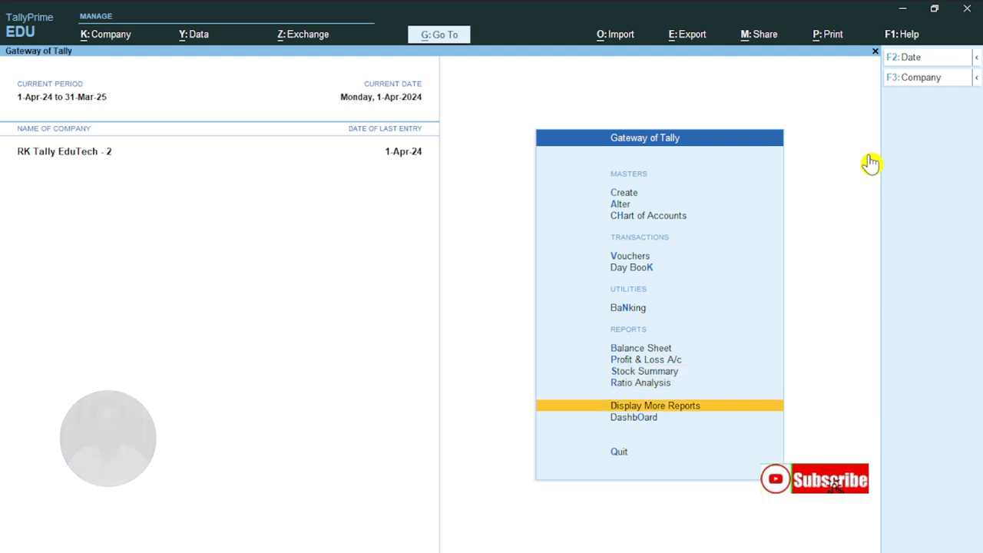
{"action": "key", "text": "Return"}
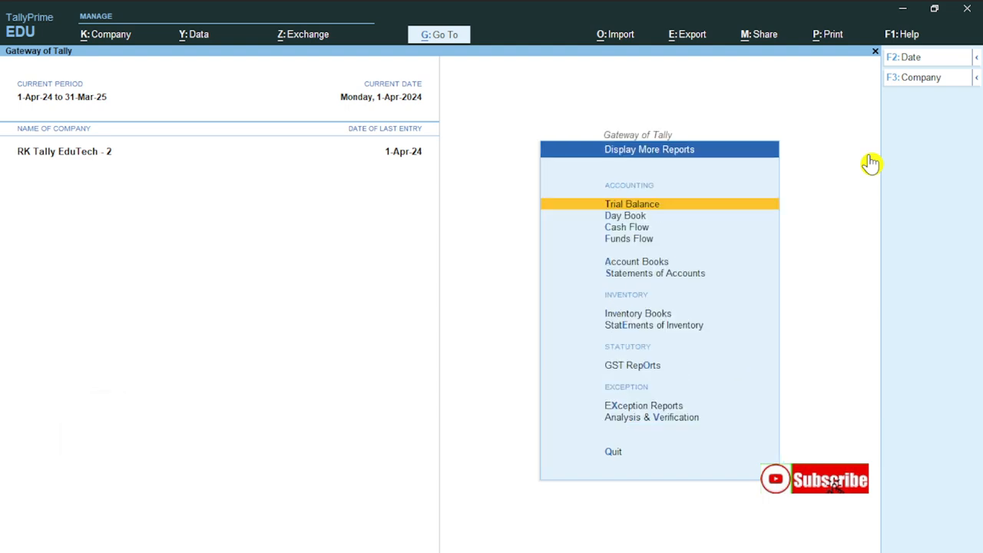
{"action": "key", "text": "Down"}
{"action": "key", "text": "Down"}
{"action": "key", "text": "Down"}
{"action": "key", "text": "Down"}
{"action": "key", "text": "Down"}
{"action": "key", "text": "Down"}
{"action": "key", "text": "Down"}
{"action": "key", "text": "Down"}
{"action": "key", "text": "Up"}
{"action": "key", "text": "Return"}
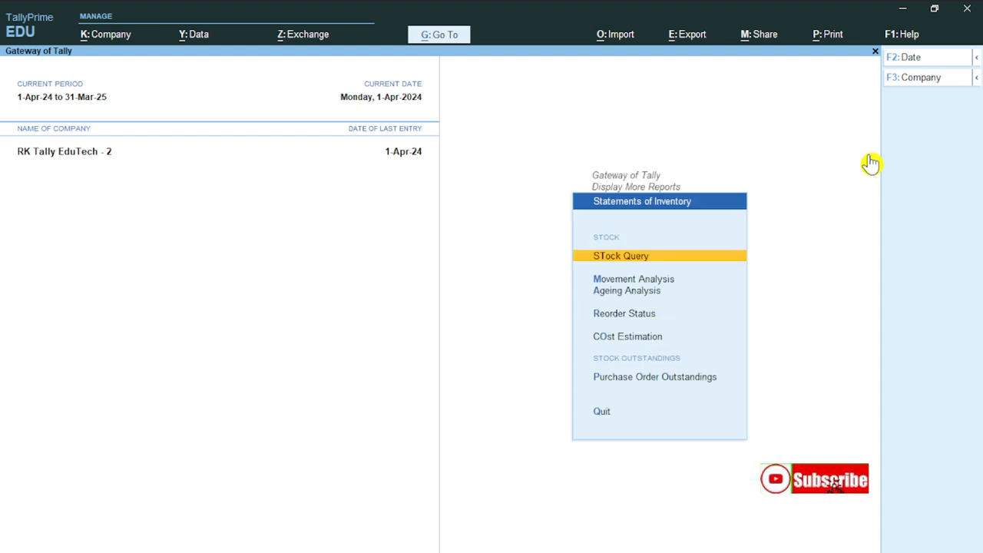
View the purchase order outstandings by stock item for Samsung 55" Led Tv, then close the report and its item selection.
{"action": "key", "text": "Down"}
{"action": "key", "text": "Down"}
{"action": "key", "text": "Down"}
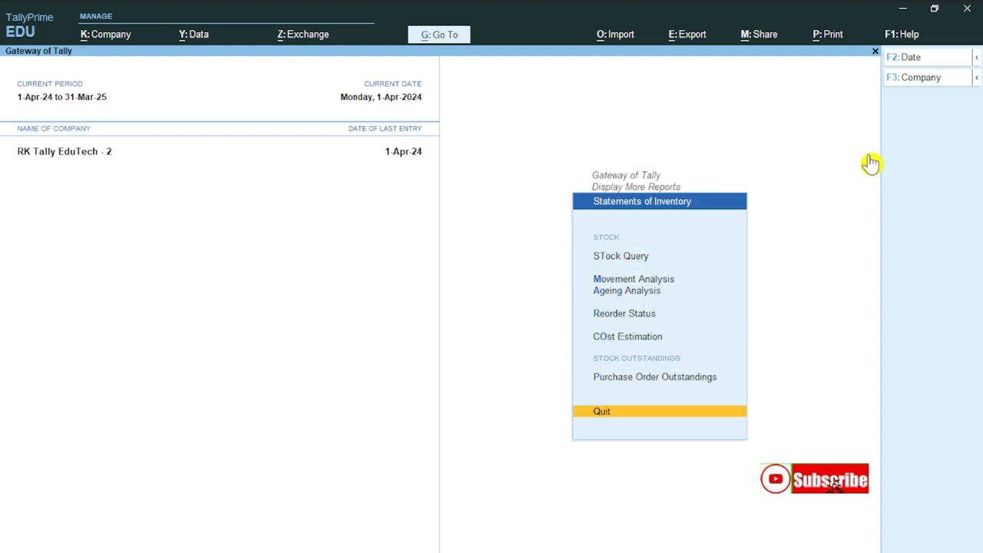
{"action": "key", "text": "Up"}
{"action": "key", "text": "Return"}
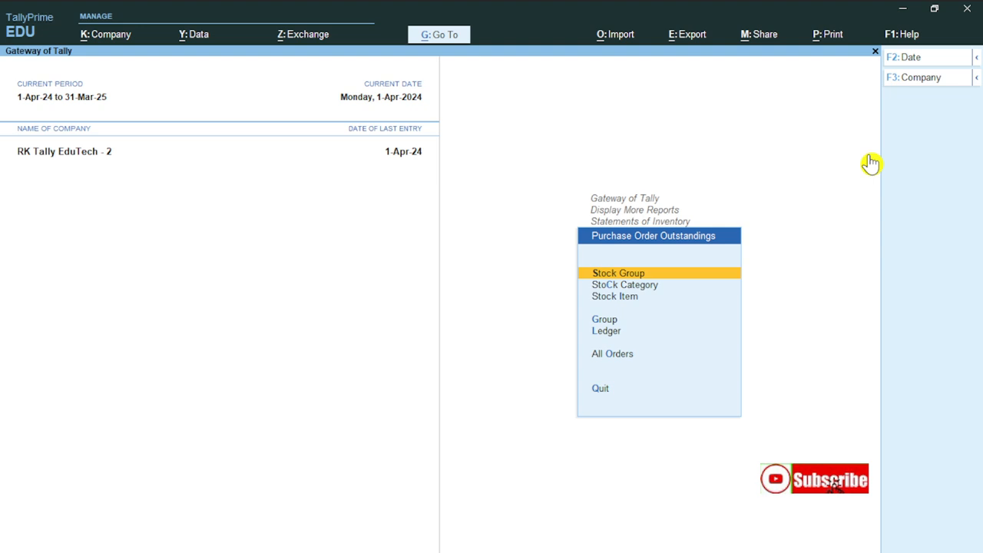
{"action": "key", "text": "Down"}
{"action": "key", "text": "Down"}
{"action": "key", "text": "Return"}
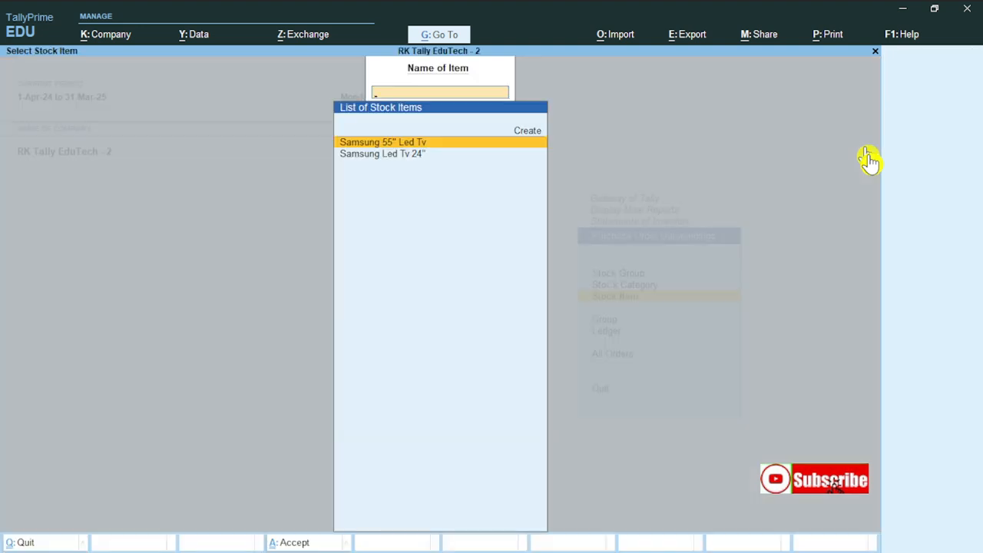
{"action": "key", "text": "Return"}
{"action": "key", "text": "Escape"}
{"action": "key", "text": "Escape"}
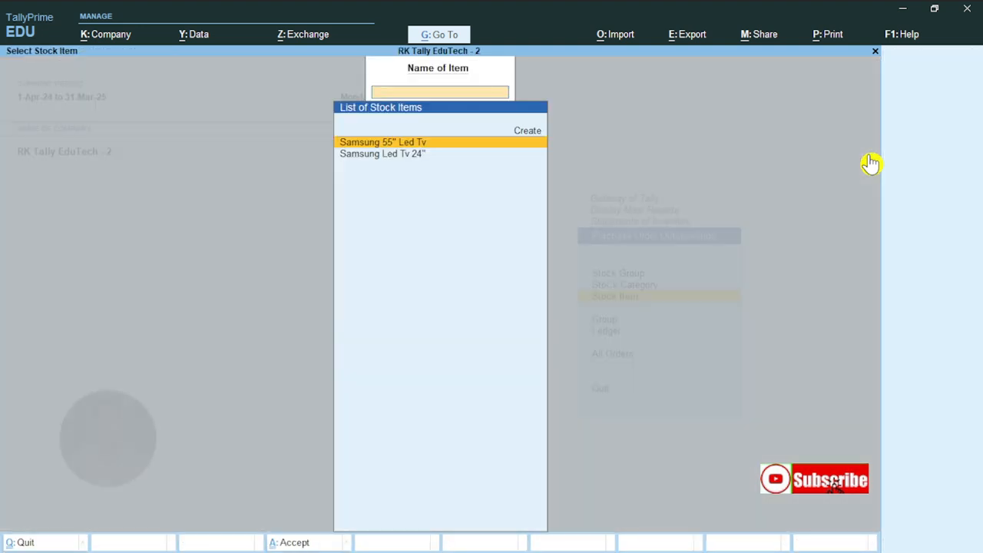
{"action": "key", "text": "Escape"}
Examine the purchase order outstandings by ledger for Samsung Pvt Ltd, then close the report.
{"action": "key", "text": "Down"}
{"action": "key", "text": "Down"}
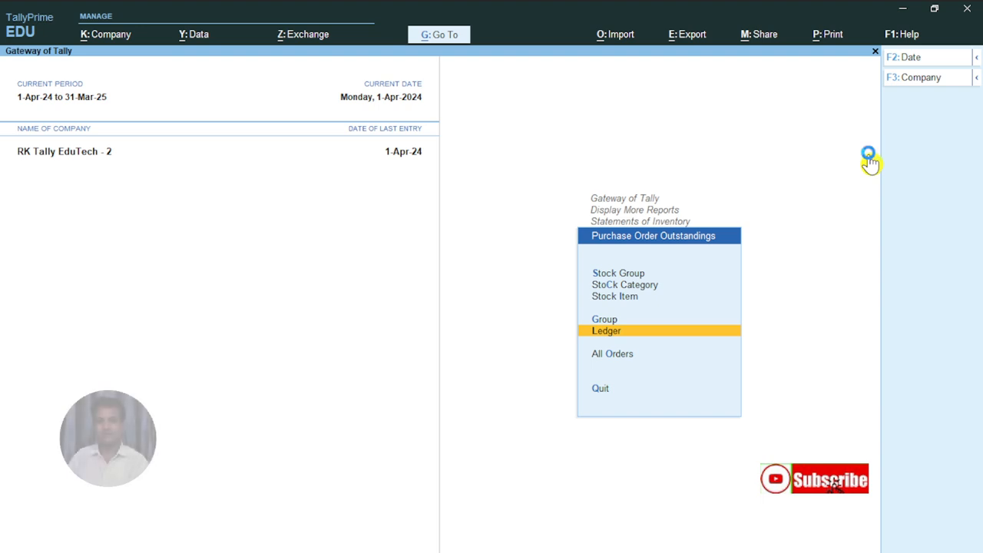
{"action": "key", "text": "Return"}
{"action": "key", "text": "Down"}
{"action": "key", "text": "Return"}
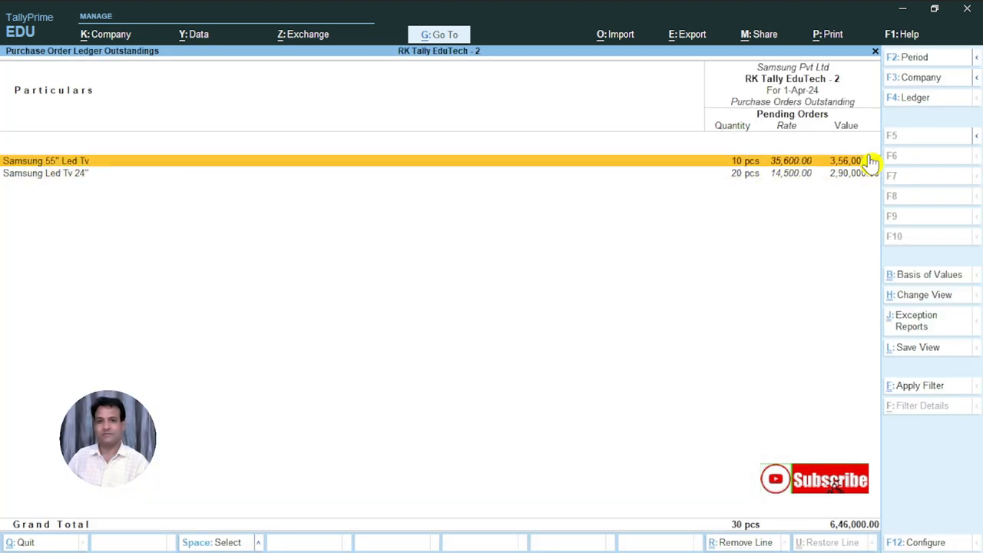
{"action": "key", "text": "Down"}
{"action": "key", "text": "Up"}
{"action": "key", "text": "Down"}
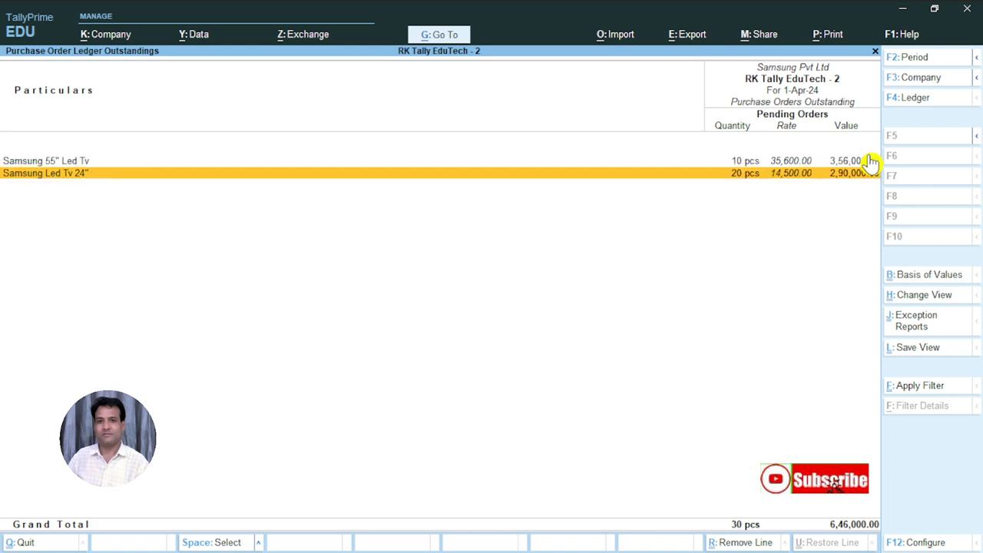
{"action": "key", "text": "Escape"}
{"action": "key", "text": "Escape"}
{"action": "key", "text": "Escape"}
View the outstanding purchase orders for all orders again and return to the Gateway of Tally without quitting.
{"action": "key", "text": "Down"}
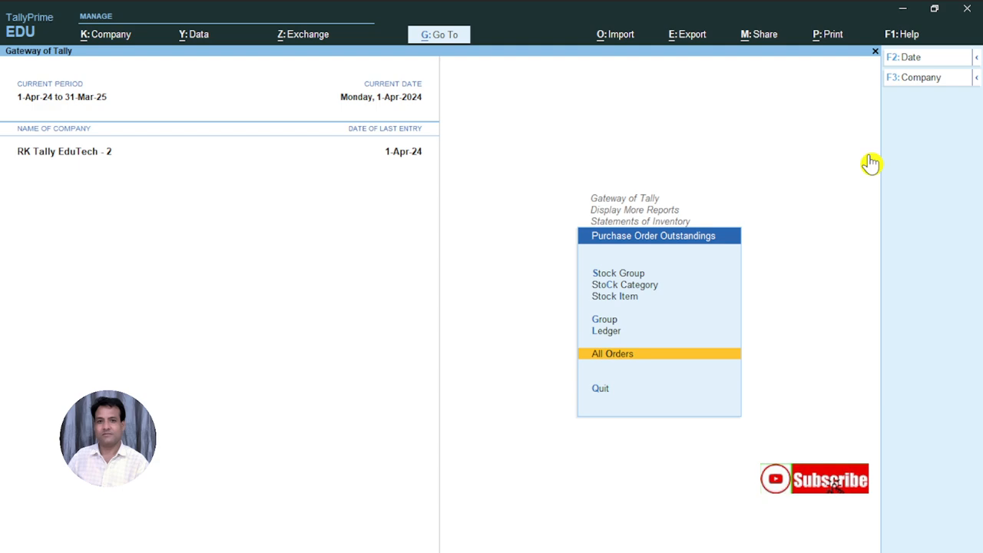
{"action": "key", "text": "Return"}
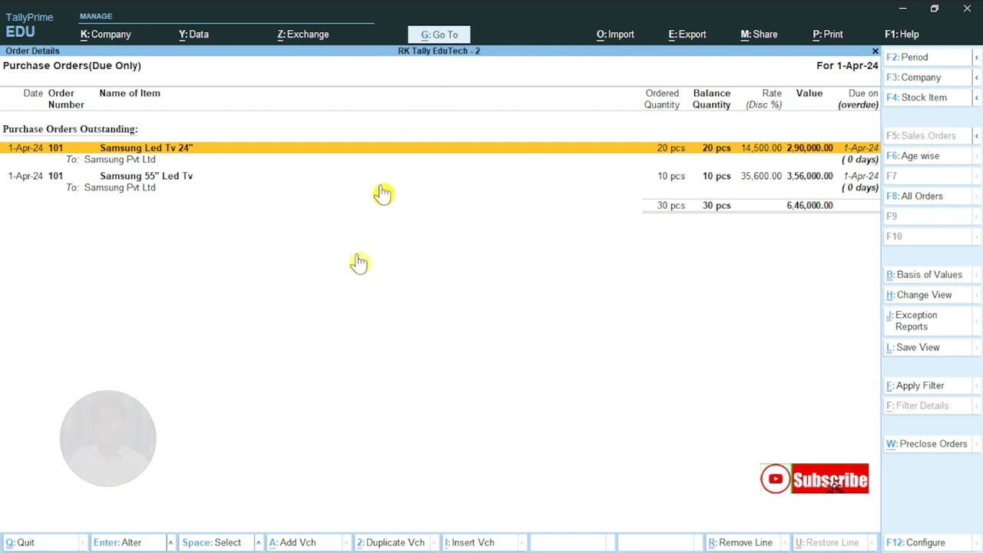
{"action": "key", "text": "Escape"}
{"action": "key", "text": "Escape"}
{"action": "key", "text": "Escape"}
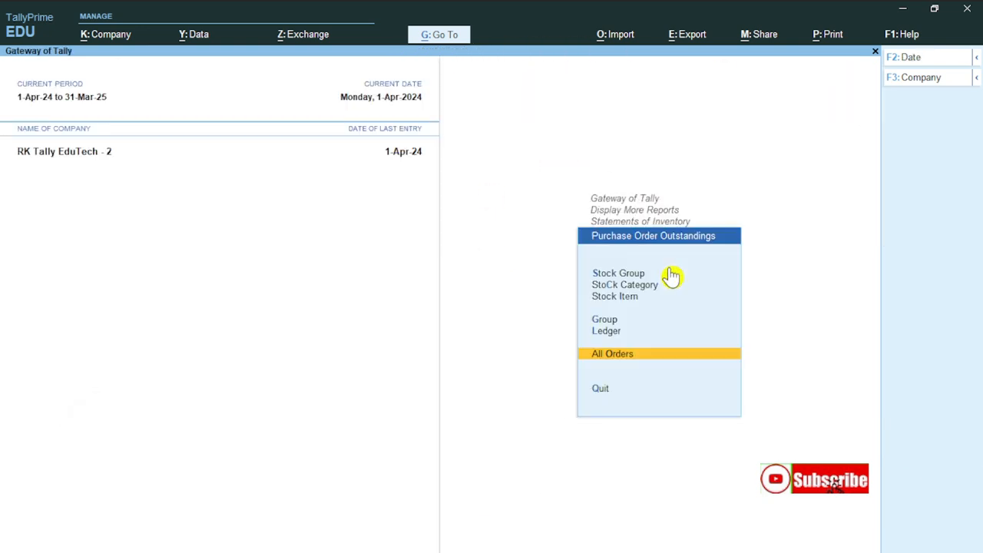
{"action": "key", "text": "Escape"}
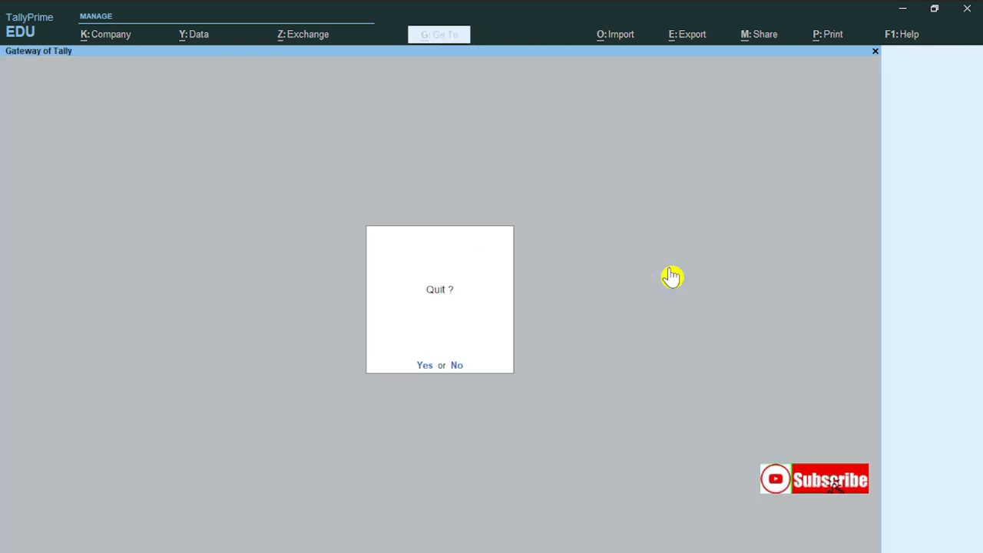
{"action": "key", "text": "Escape"}
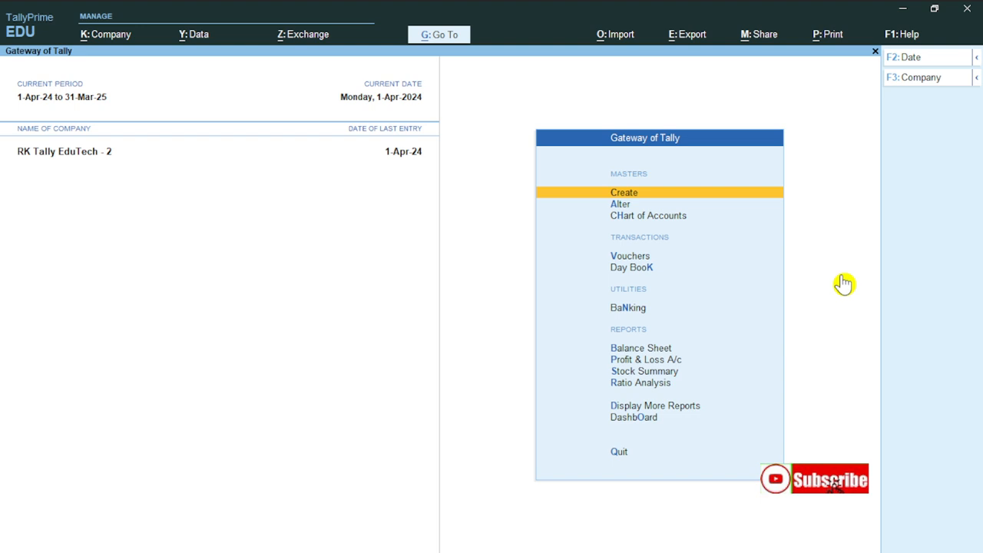
Check the Stock Summary once more and close it.
{"action": "key", "text": "Down"}
{"action": "key", "text": "Down"}
{"action": "key", "text": "Down"}
{"action": "key", "text": "Down"}
{"action": "key", "text": "Down"}
{"action": "key", "text": "Down"}
{"action": "key", "text": "Down"}
{"action": "key", "text": "Down"}
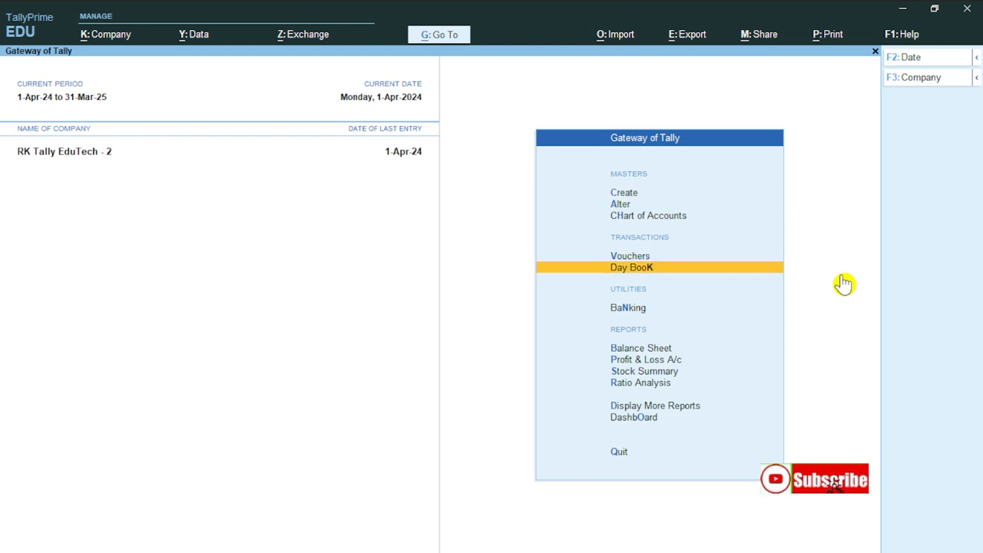
{"action": "key", "text": "Return"}
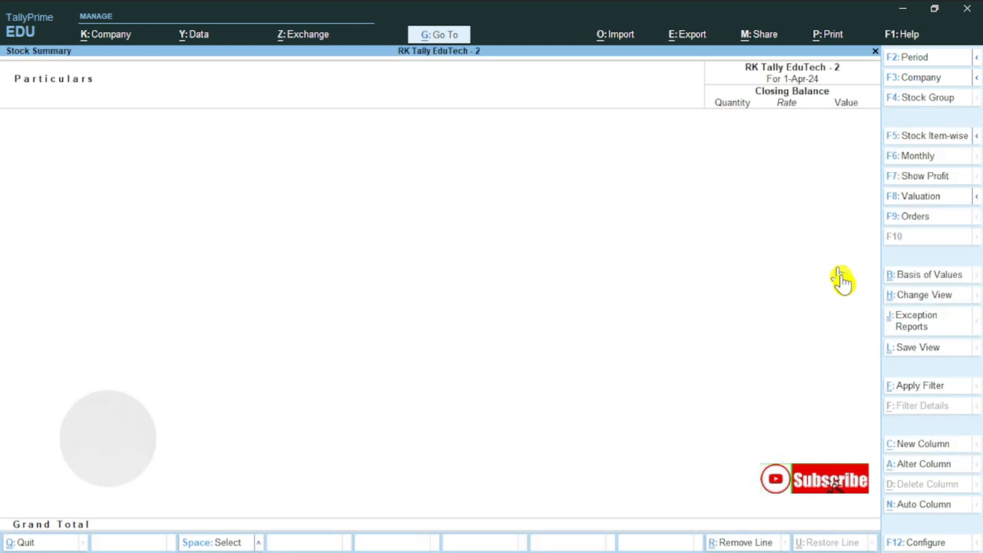
{"action": "key", "text": "Escape"}
Open the ledger selection of the Account Books among the additional reports.
{"action": "key", "text": "Down"}
{"action": "key", "text": "Down"}
{"action": "key", "text": "Return"}
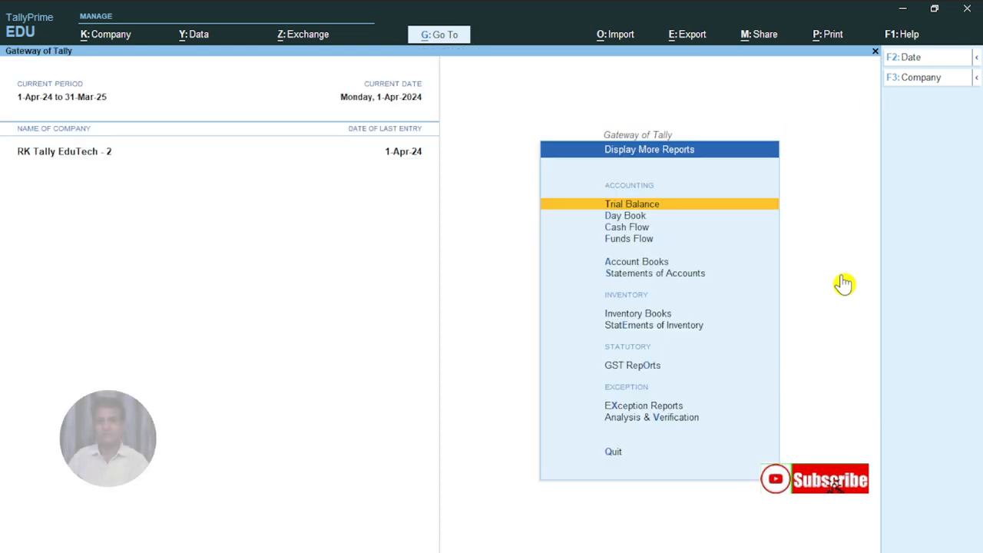
{"action": "key", "text": "Down"}
{"action": "key", "text": "Down"}
{"action": "key", "text": "Down"}
{"action": "key", "text": "Down"}
{"action": "key", "text": "Return"}
{"action": "key", "text": "Down"}
{"action": "key", "text": "Return"}
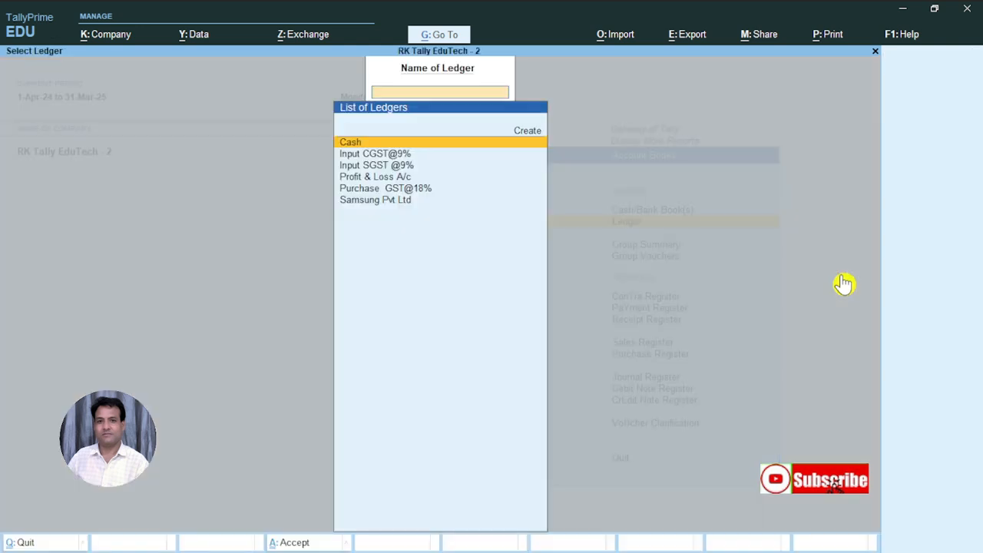
Open the Ledger Vouchers report for Samsung Pvt Ltd and examine its entries.
{"action": "key", "text": "Down"}
{"action": "key", "text": "Down"}
{"action": "key", "text": "Down"}
{"action": "key", "text": "Down"}
{"action": "key", "text": "Down"}
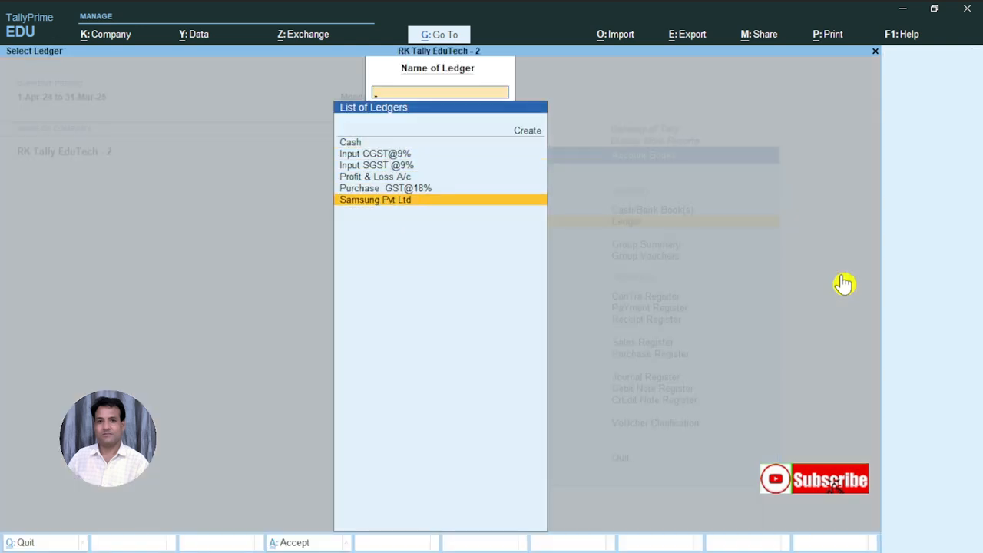
{"action": "key", "text": "Return"}
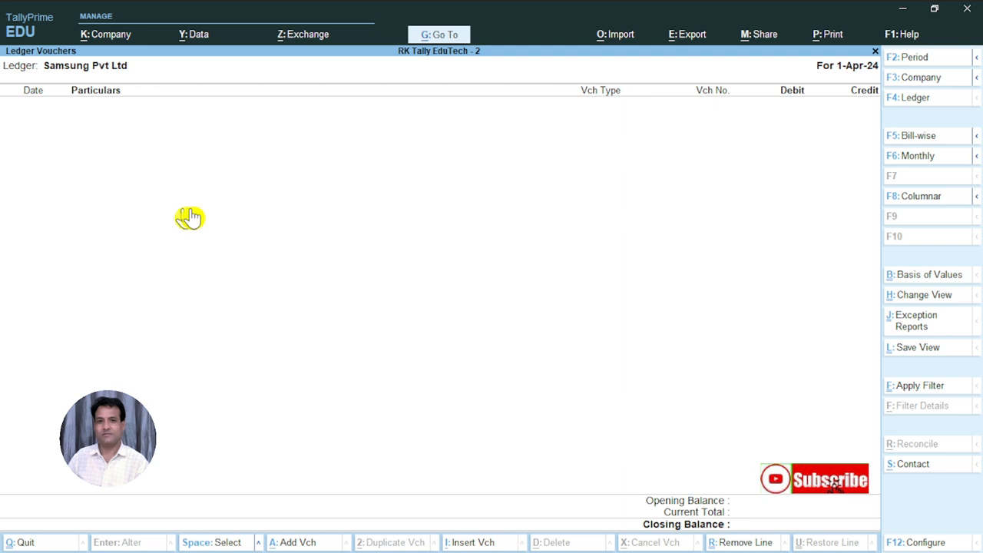
View the Ledger Vouchers report for Purchase GST@18% and return to the Gateway of Tally.
{"action": "key", "text": "Escape"}
{"action": "key", "text": "Up"}
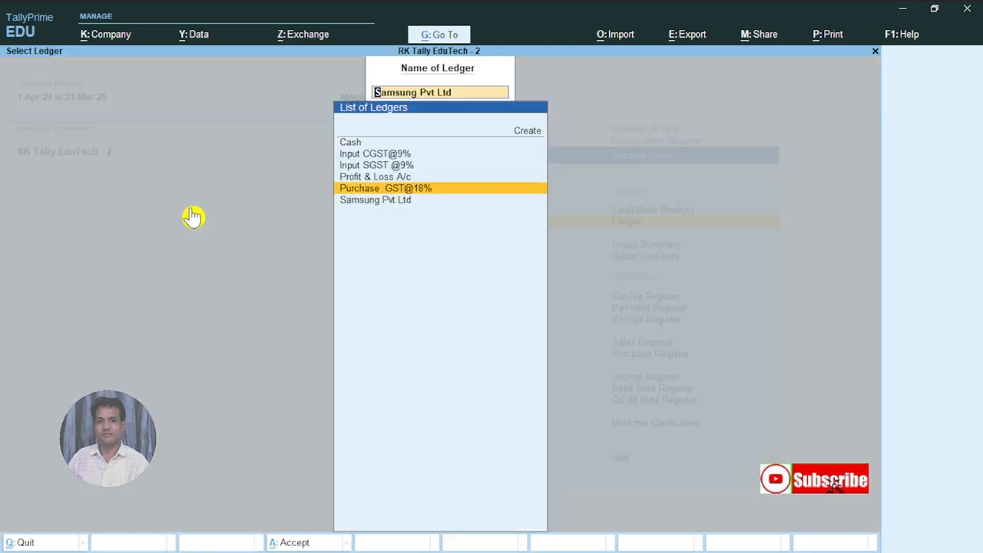
{"action": "key", "text": "Return"}
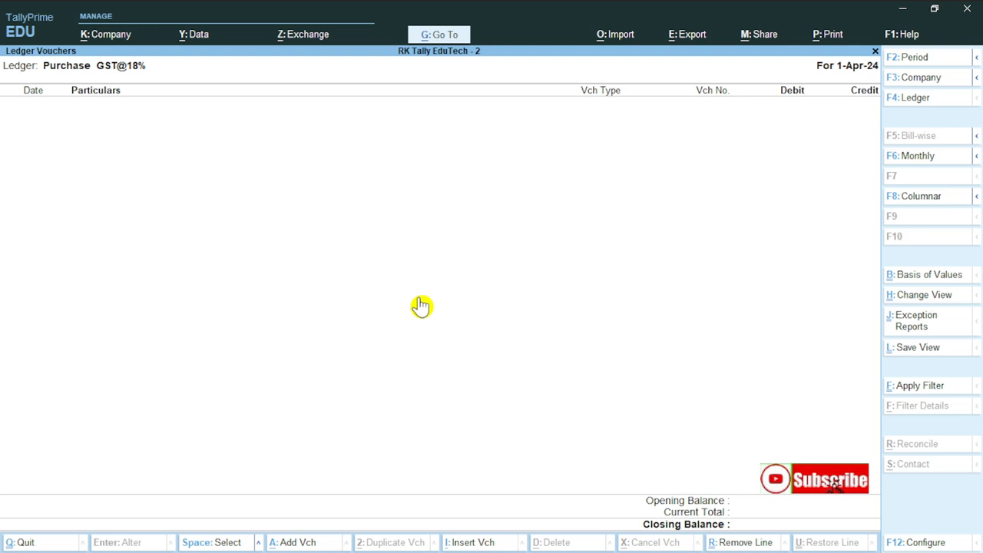
{"action": "key", "text": "Escape"}
{"action": "key", "text": "Escape"}
{"action": "key", "text": "Escape"}
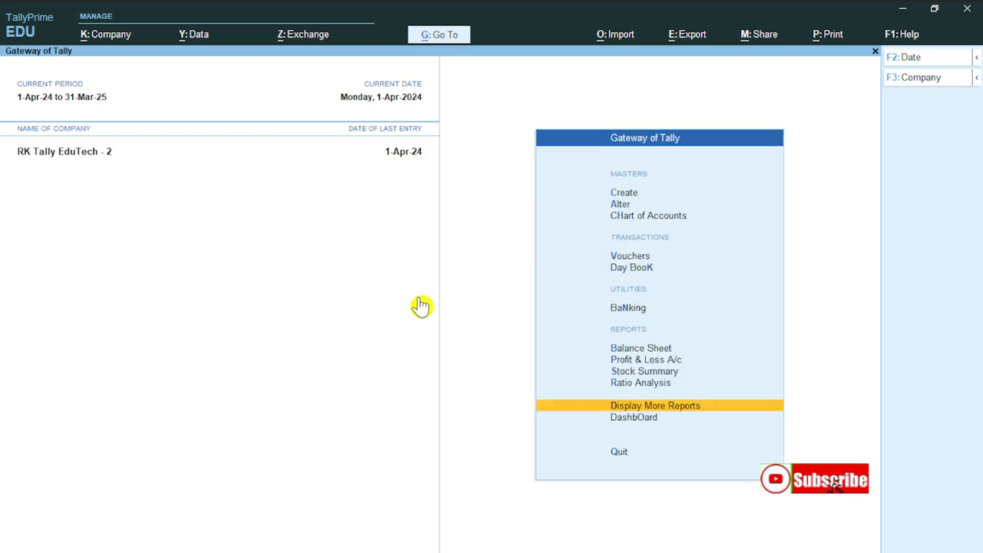
Review the Stock Summary from the Gateway of Tally and close it.
{"action": "key", "text": "Up"}
{"action": "key", "text": "Up"}
{"action": "key", "text": "Return"}
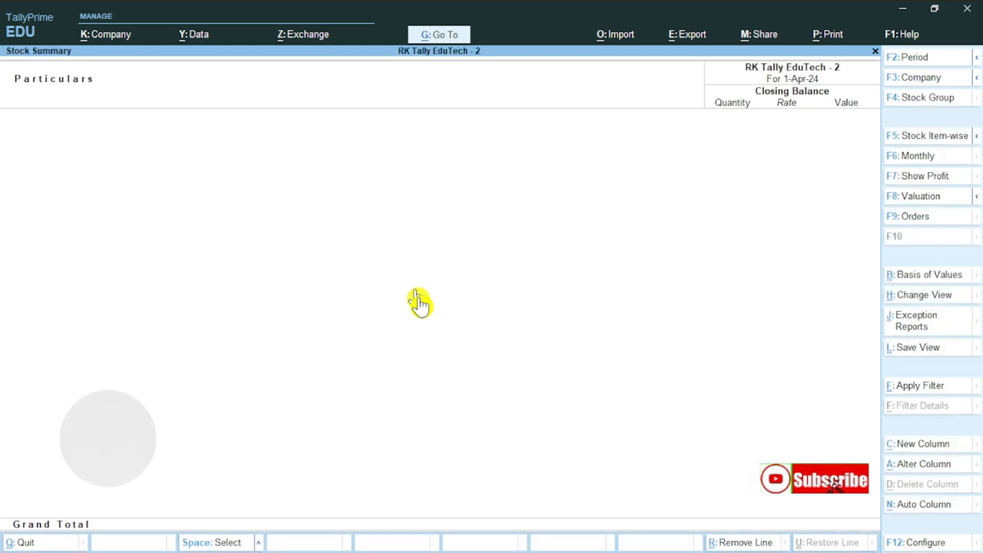
{"action": "key", "text": "Escape"}
{"action": "key", "text": "Down"}
{"action": "key", "text": "Down"}
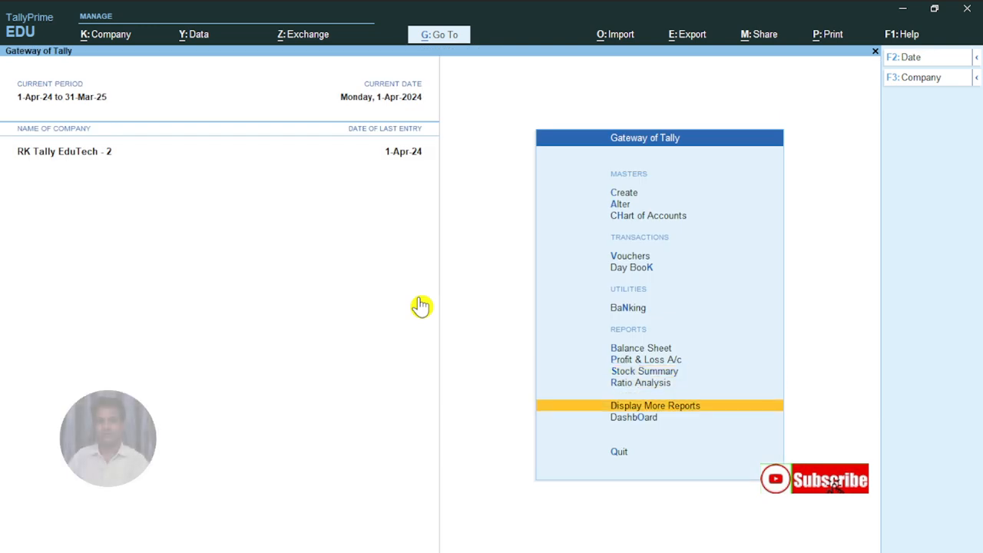
Open the Purchase Order Outstandings choices of the Statements of Inventory among the additional reports.
{"action": "key", "text": "Return"}
{"action": "key", "text": "Down"}
{"action": "key", "text": "Down"}
{"action": "key", "text": "Down"}
{"action": "key", "text": "Down"}
{"action": "key", "text": "Down"}
{"action": "key", "text": "Down"}
{"action": "key", "text": "Down"}
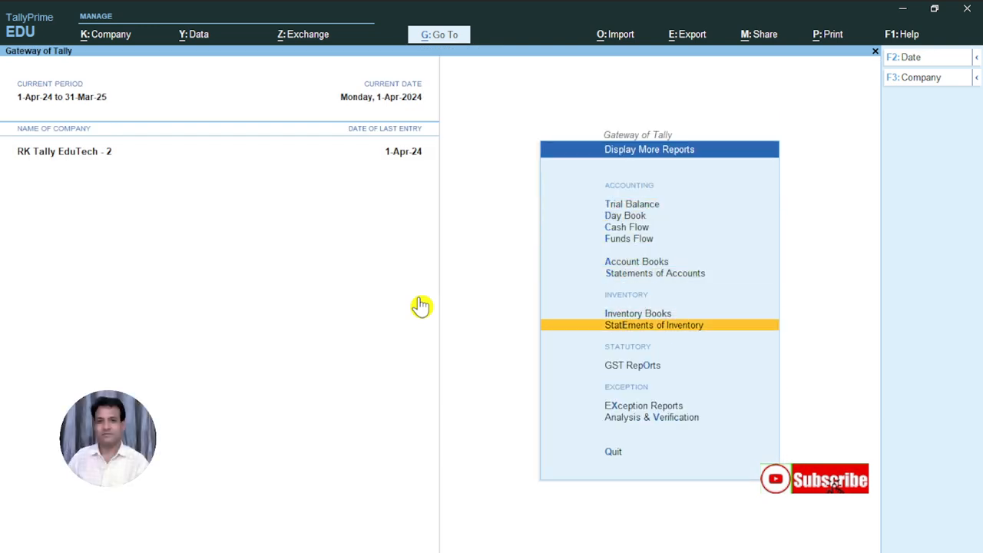
{"action": "key", "text": "Return"}
{"action": "key", "text": "Down"}
{"action": "key", "text": "Down"}
{"action": "key", "text": "Down"}
{"action": "key", "text": "Down"}
{"action": "key", "text": "Down"}
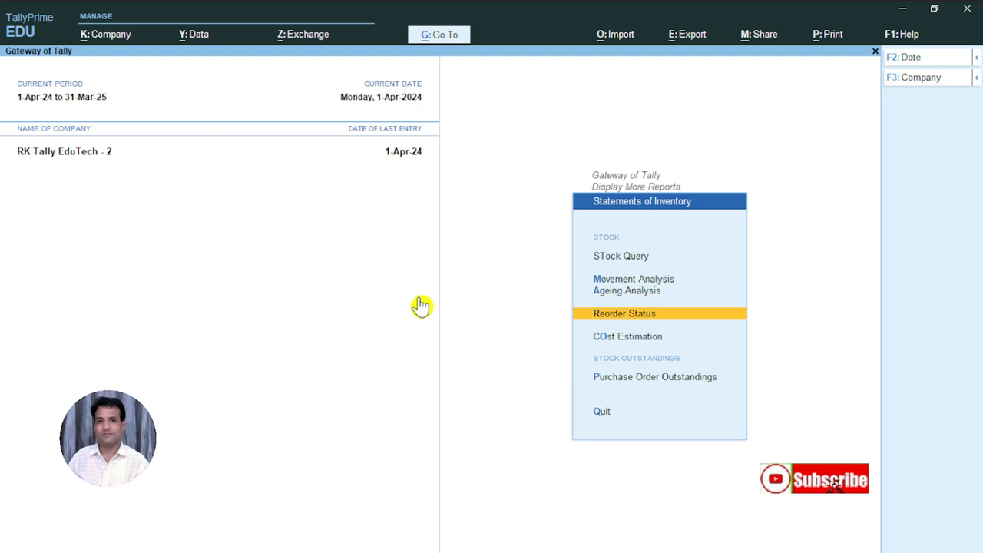
{"action": "key", "text": "Return"}
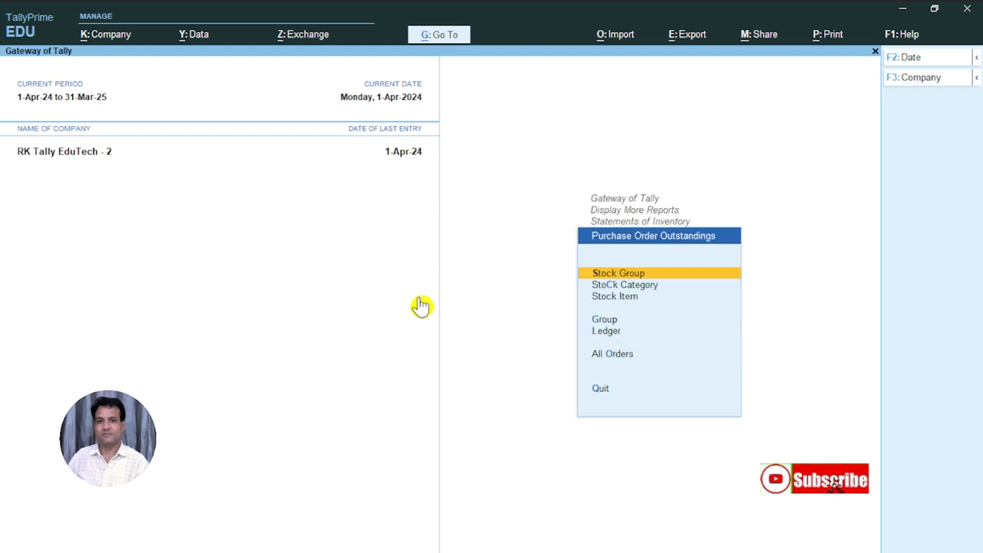
Examine the outstanding purchase orders for all orders and return to the Gateway of Tally without quitting.
{"action": "key", "text": "Down"}
{"action": "key", "text": "Down"}
{"action": "key", "text": "Down"}
{"action": "key", "text": "Down"}
{"action": "key", "text": "Down"}
{"action": "key", "text": "Return"}
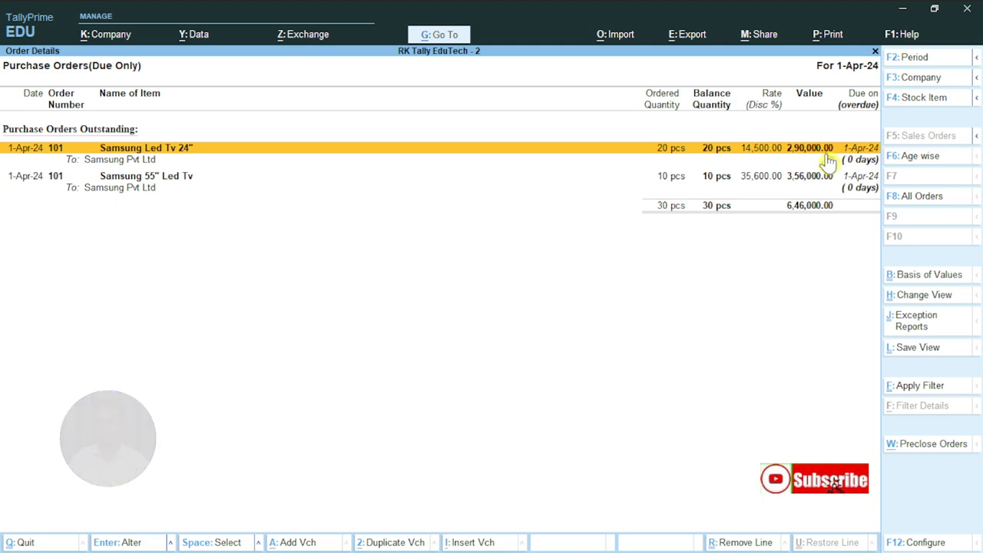
{"action": "key", "text": "Escape"}
{"action": "key", "text": "Escape"}
{"action": "key", "text": "Escape"}
{"action": "key", "text": "Escape"}
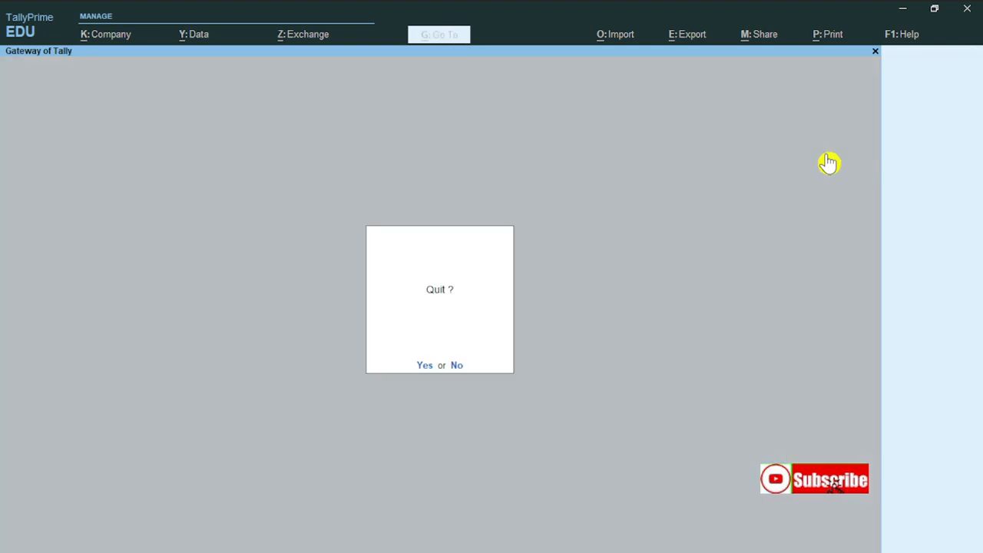
{"action": "key", "text": "Escape"}
Open voucher entry from the Gateway of Tally and switch the voucher type to Purchase.
{"action": "key", "text": "Down"}
{"action": "key", "text": "Down"}
{"action": "key", "text": "Down"}
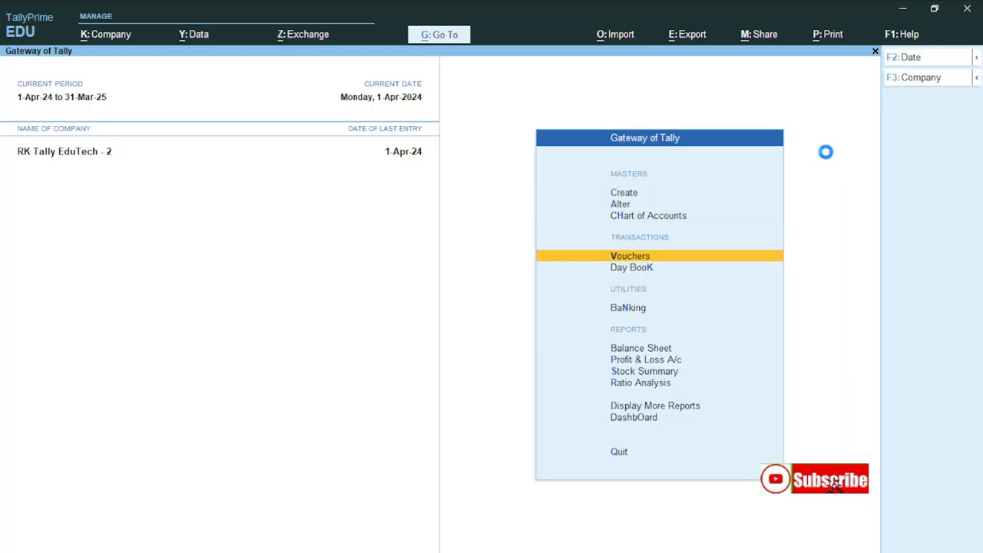
{"action": "key", "text": "Return"}
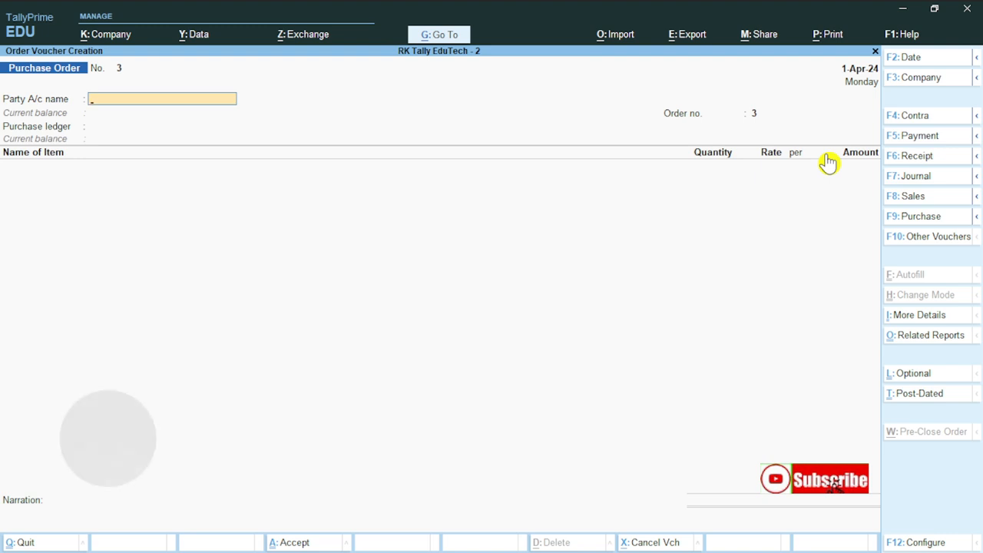
{"action": "key", "text": "F9"}
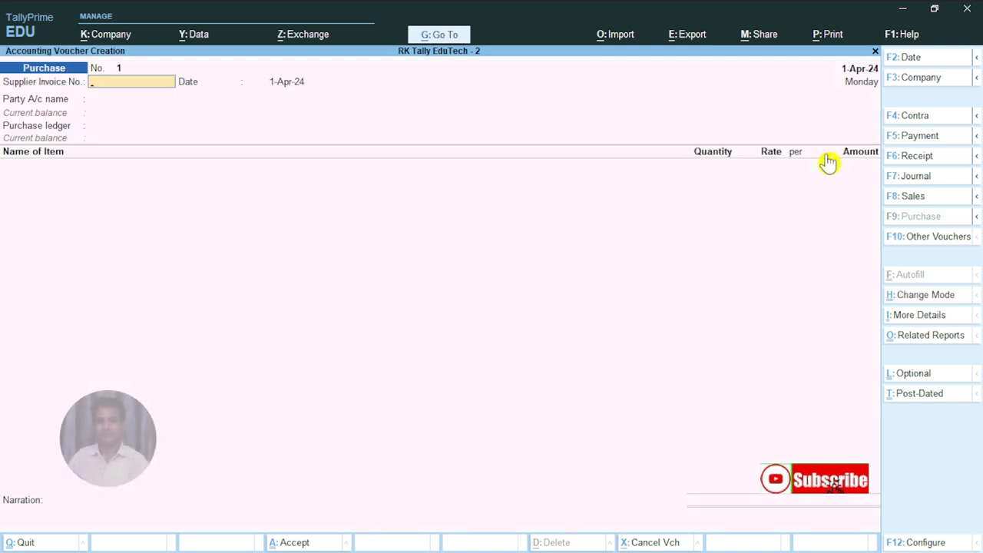
Examine the list of available voucher types and close it without switching the type.
{"action": "key", "text": "F10"}
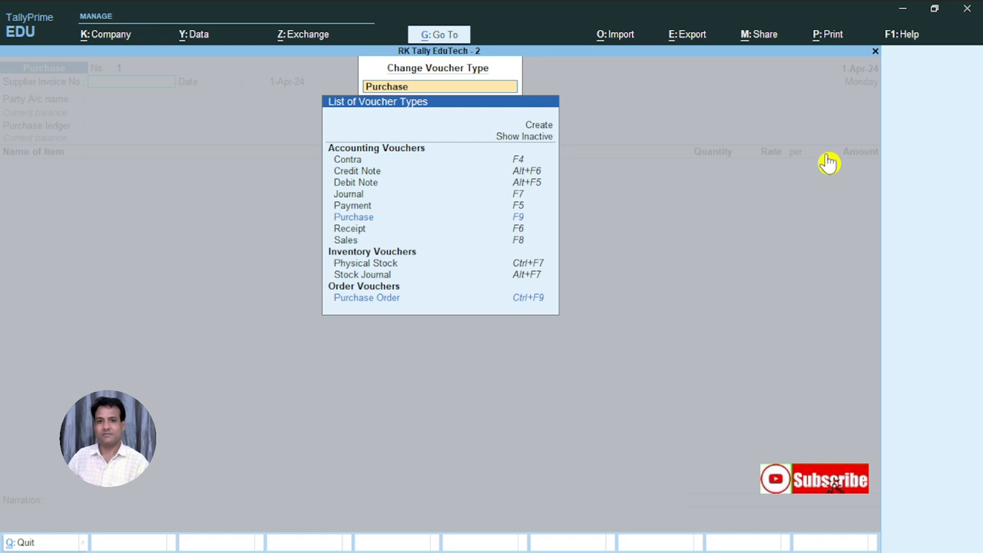
{"action": "key", "text": "Down"}
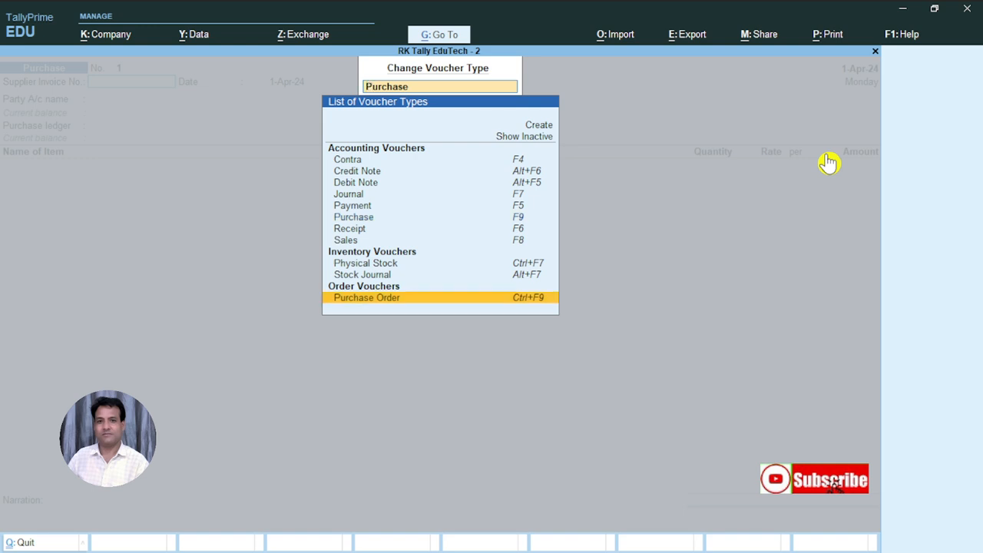
{"action": "key", "text": "Up"}
{"action": "key", "text": "Up"}
{"action": "key", "text": "Up"}
{"action": "key", "text": "Up"}
{"action": "key", "text": "Up"}
{"action": "key", "text": "Up"}
{"action": "key", "text": "Up"}
{"action": "key", "text": "Up"}
{"action": "key", "text": "Up"}
{"action": "key", "text": "Up"}
{"action": "key", "text": "Up"}
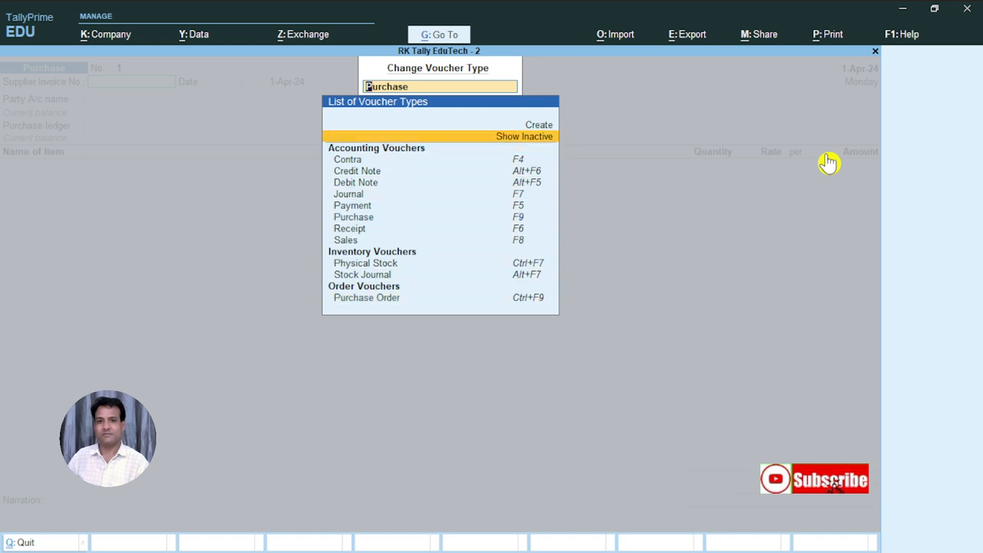
{"action": "key", "text": "Down"}
{"action": "key", "text": "Escape"}
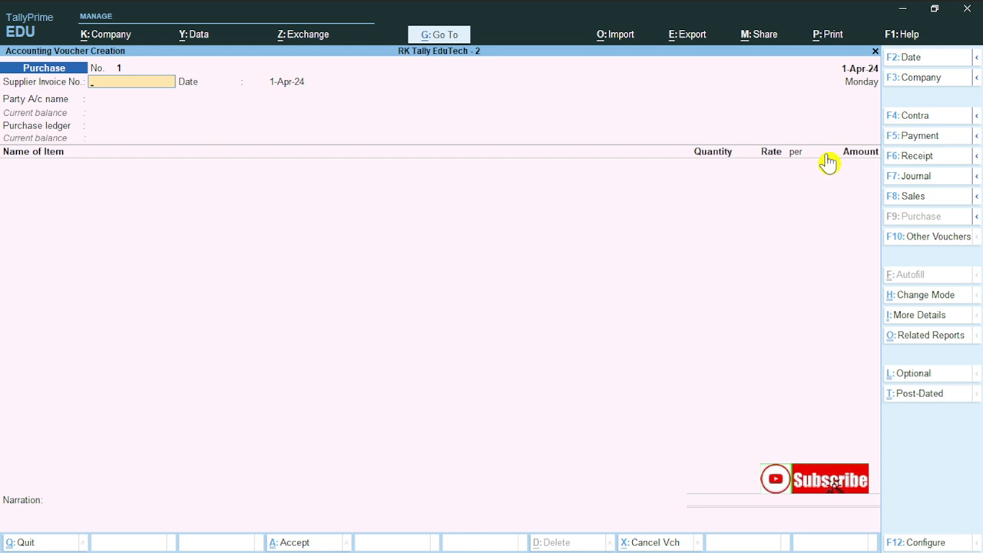
{"action": "key", "text": "Escape"}
{"action": "key", "text": "Return"}
{"action": "key", "text": "Escape"}
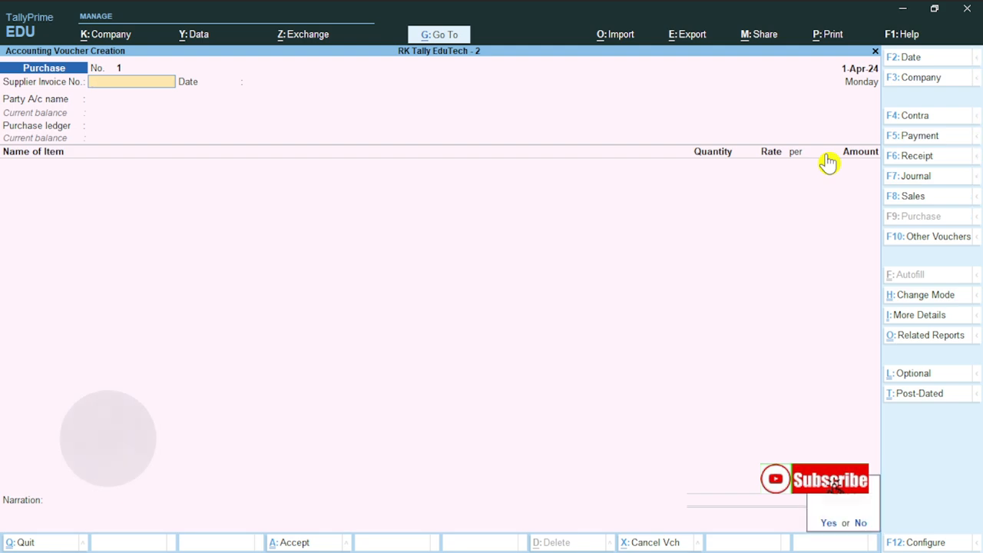
{"action": "key", "text": "Return"}
{"action": "key", "text": "Return"}
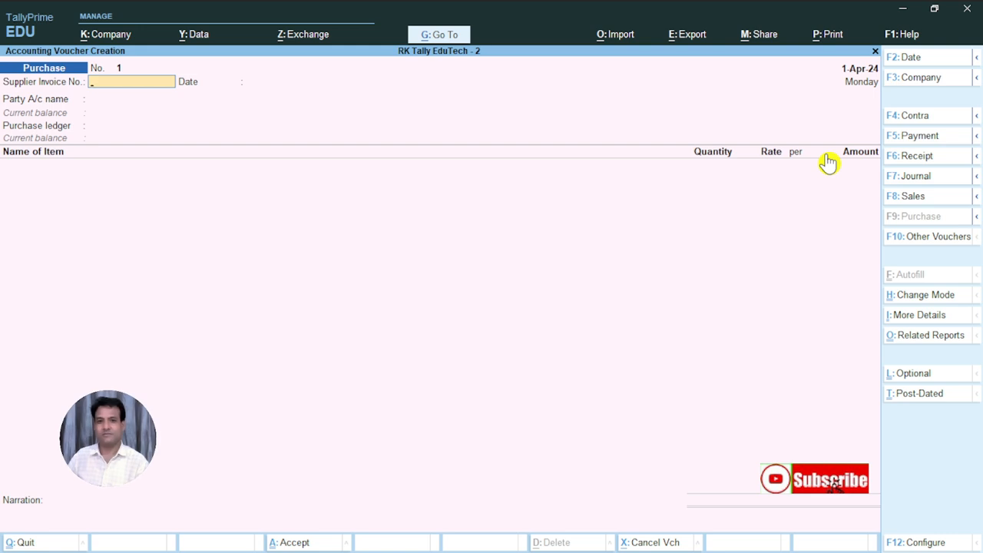
Enter supplier invoice number 505 in the purchase voucher and choose Samsung Pvt Ltd as the party account.
{"action": "type", "text": "505"}
{"action": "key", "text": "Return"}
{"action": "key", "text": "Return"}
{"action": "key", "text": "Down"}
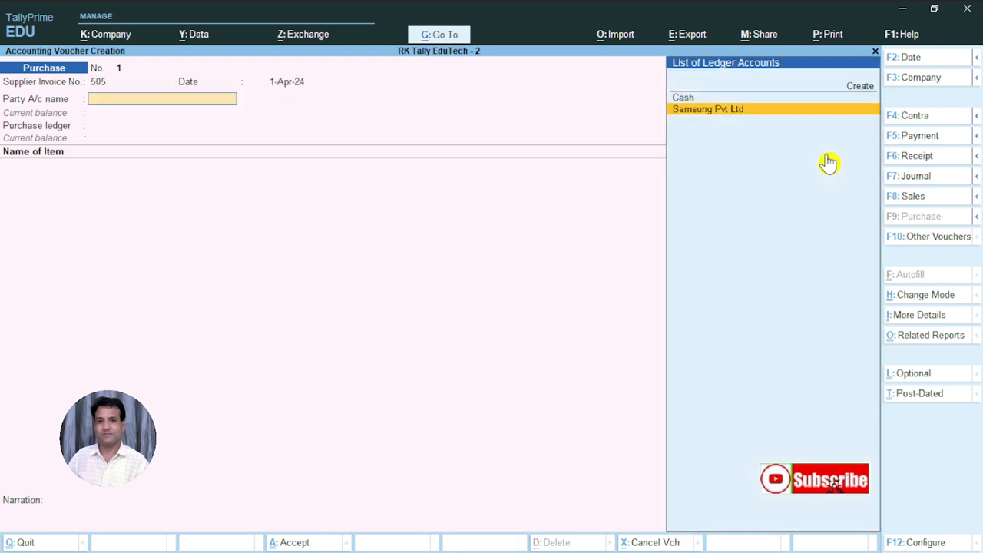
{"action": "key", "text": "Return"}
{"action": "key", "text": "Escape"}
{"action": "key", "text": "Return"}
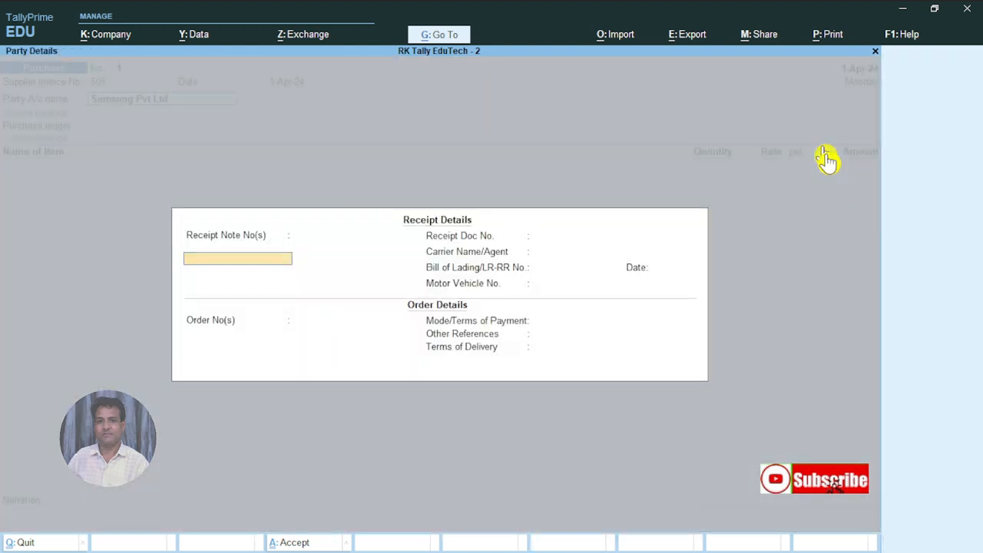
Leave the receipt details blank, link the pending purchase order dated 1-Apr-24, and accept its payment and delivery terms.
{"action": "key", "text": "Return"}
{"action": "key", "text": "Return"}
{"action": "key", "text": "Return"}
{"action": "key", "text": "Return"}
{"action": "key", "text": "Return"}
{"action": "key", "text": "Return"}
{"action": "key", "text": "Return"}
{"action": "key", "text": "Return"}
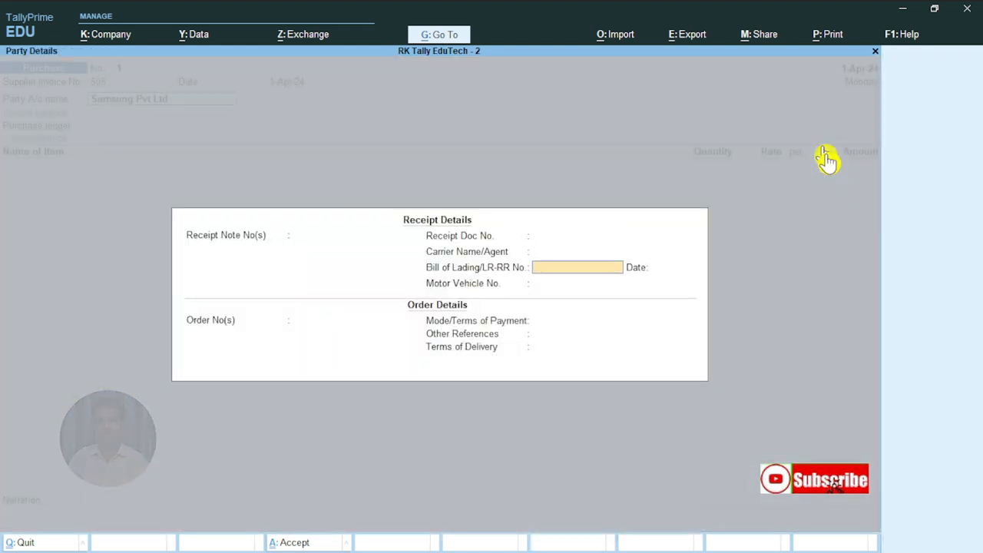
{"action": "key", "text": "BackSpace"}
{"action": "key", "text": "BackSpace"}
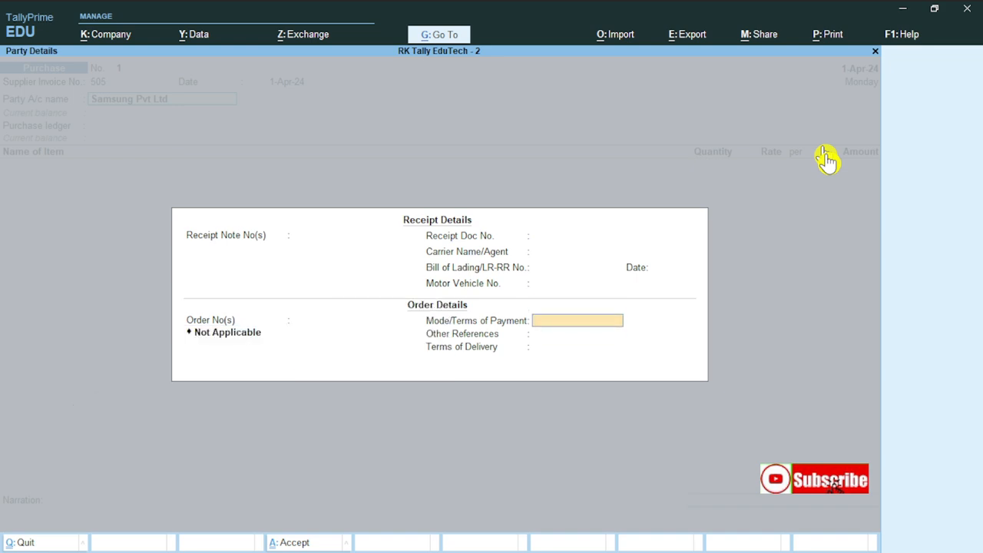
{"action": "key", "text": "Down"}
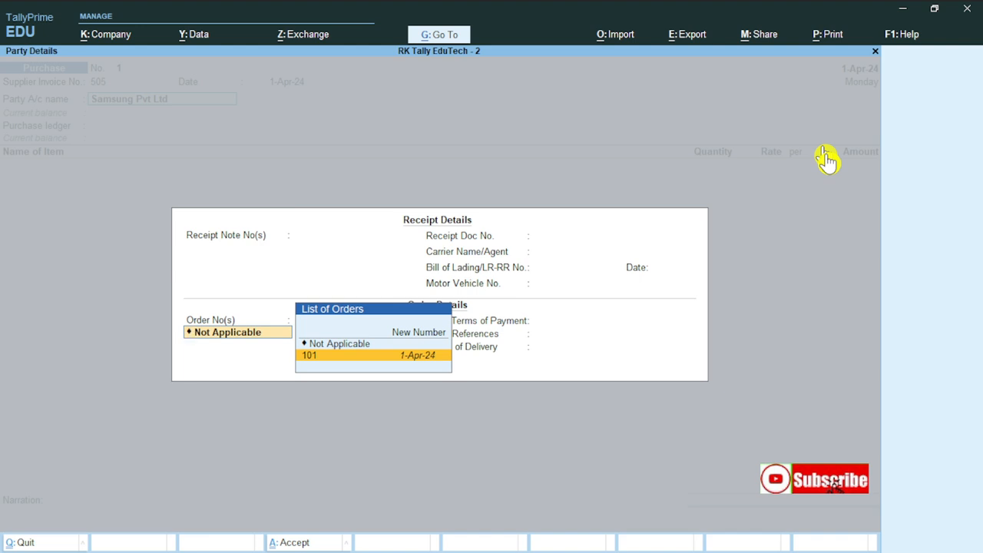
{"action": "key", "text": "Return"}
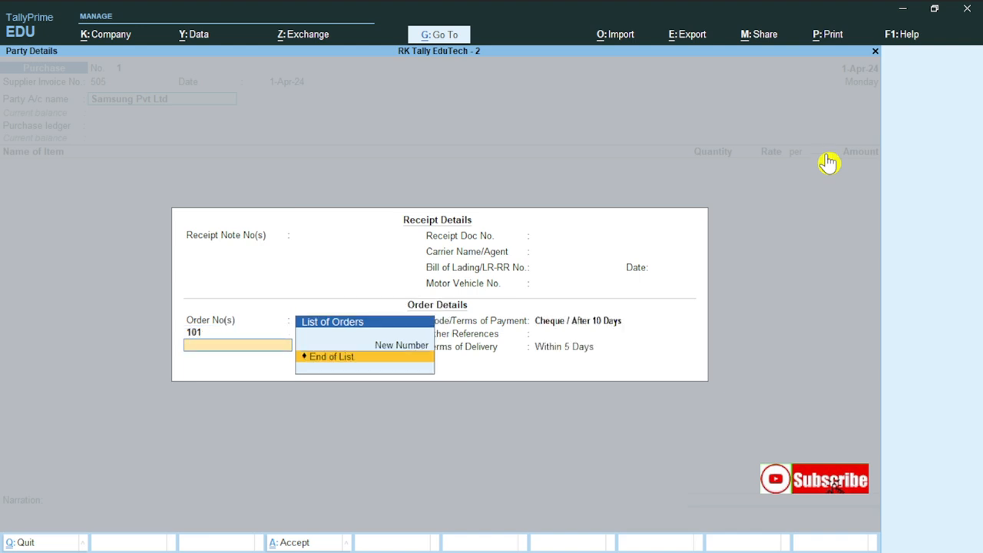
{"action": "key", "text": "Return"}
{"action": "key", "text": "Return"}
{"action": "key", "text": "Return"}
{"action": "key", "text": "Return"}
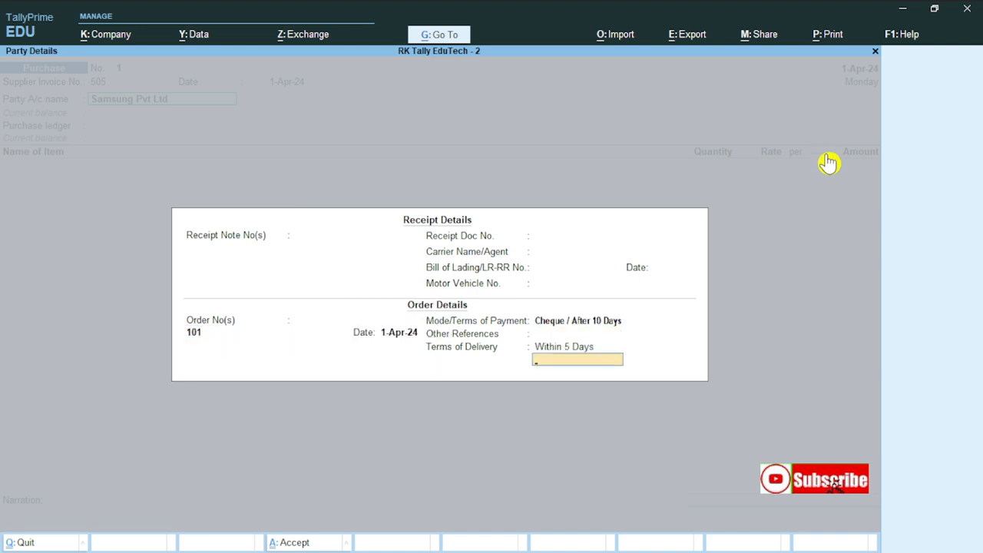
{"action": "key", "text": "Return"}
Accept the party details with Rajasthan as place of supply and keep Purchase GST@18% as the purchase ledger.
{"action": "key", "text": "Return"}
{"action": "key", "text": "Return"}
{"action": "key", "text": "Return"}
{"action": "key", "text": "Return"}
{"action": "key", "text": "Return"}
{"action": "key", "text": "Return"}
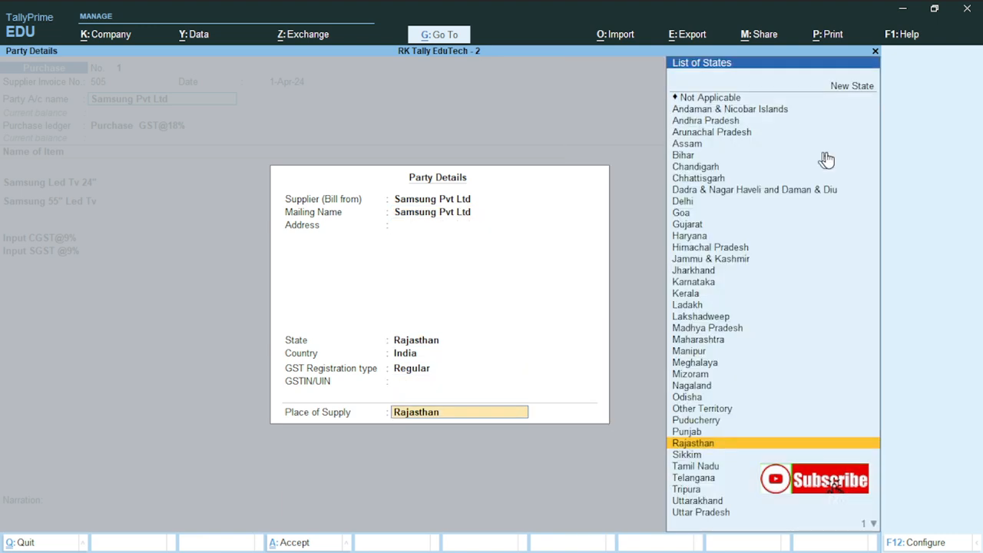
{"action": "key", "text": "Return"}
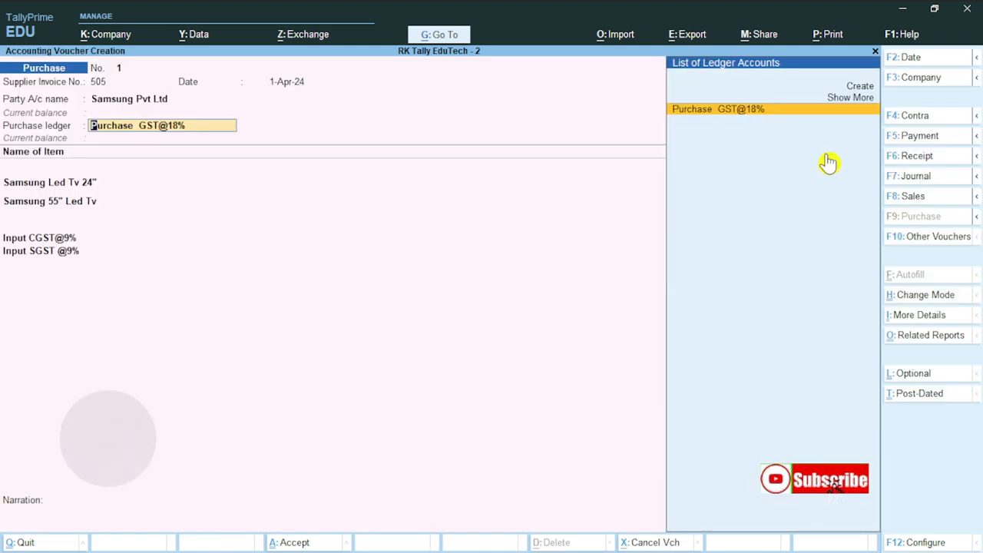
{"action": "key", "text": "Return"}
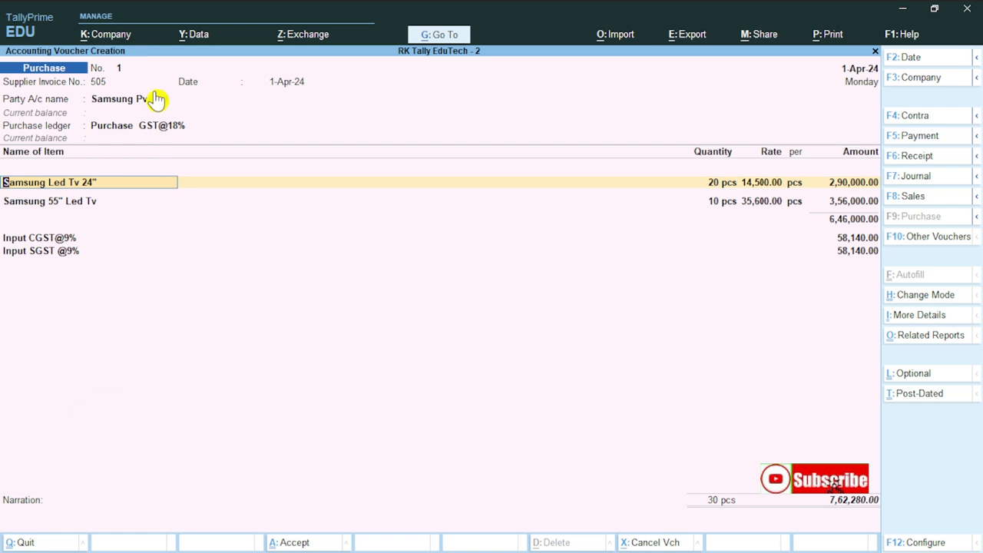
Abandon the filled purchase voucher without saving and return to the Gateway of Tally.
{"action": "key", "text": "Return"}
{"action": "key", "text": "Escape"}
{"action": "key", "text": "Down"}
{"action": "key", "text": "Down"}
{"action": "key", "text": "Down"}
{"action": "key", "text": "Down"}
{"action": "key", "text": "Down"}
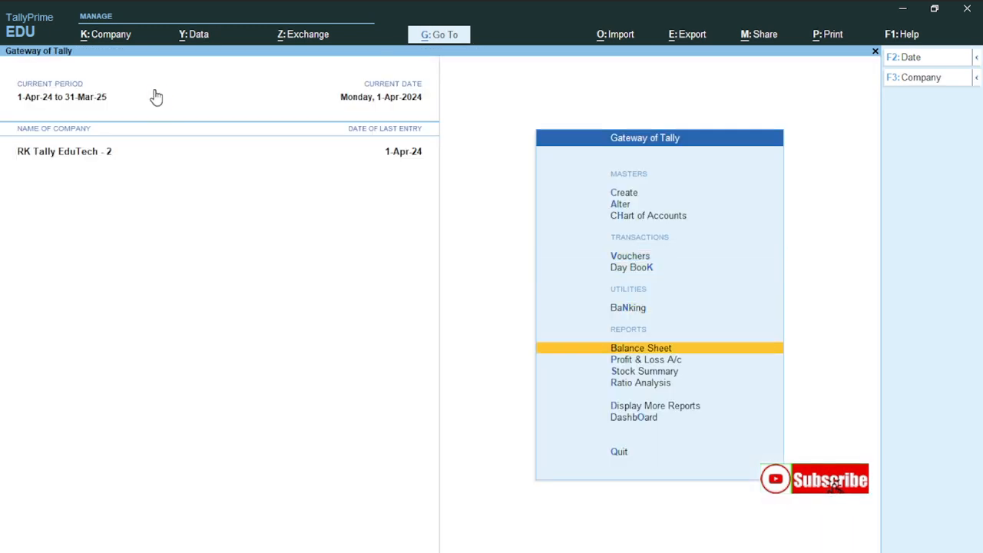
{"action": "key", "text": "Return"}
{"action": "key", "text": "Escape"}
{"action": "key", "text": "Escape"}
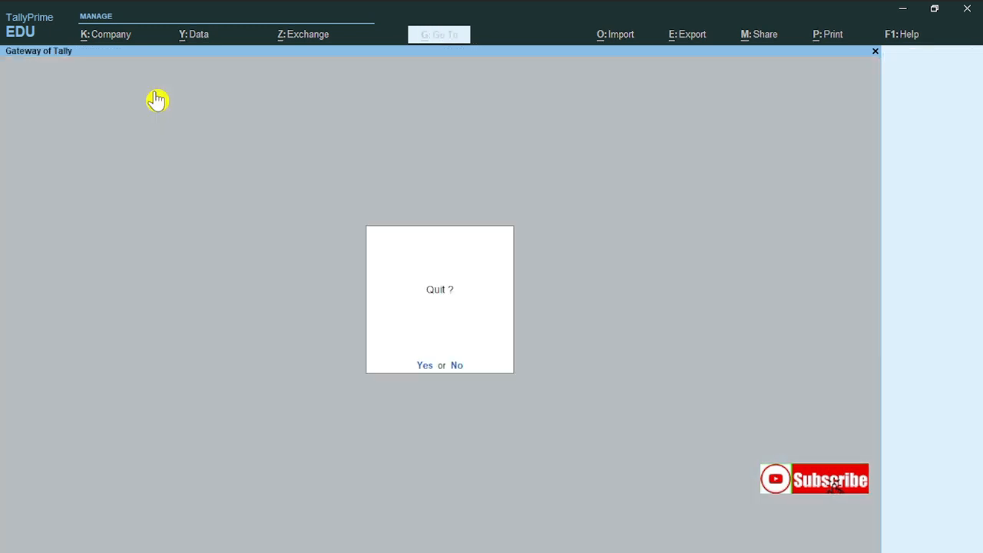
{"action": "key", "text": "Escape"}
Start a new purchase voucher, enter supplier invoice number 505, and choose Samsung Pvt Ltd as the party account.
{"action": "key", "text": "Down"}
{"action": "key", "text": "Down"}
{"action": "key", "text": "Return"}
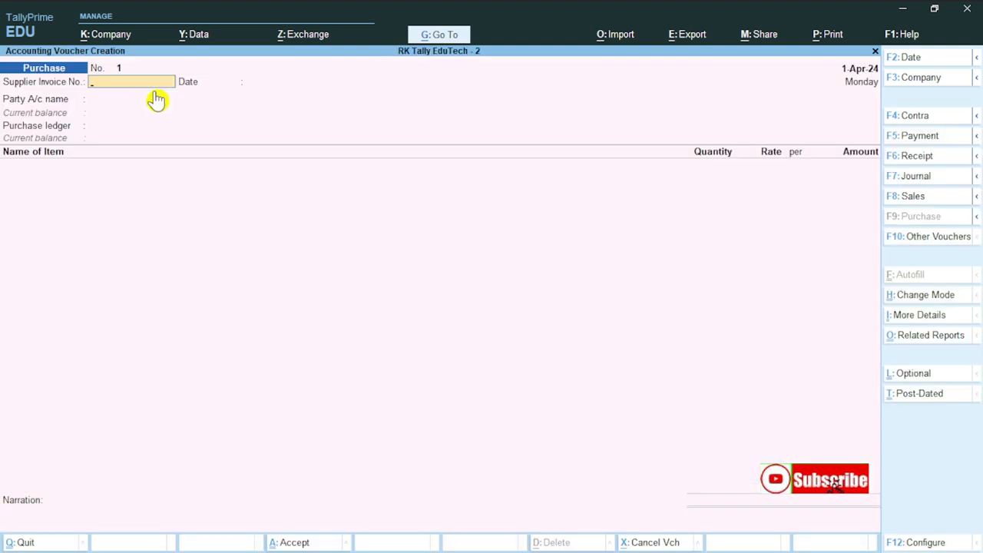
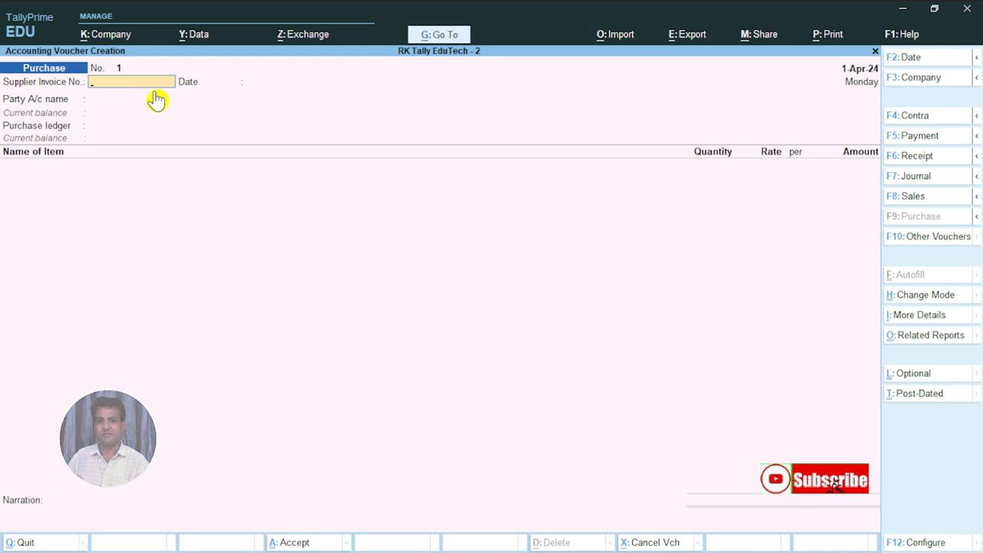
{"action": "type", "text": "505"}
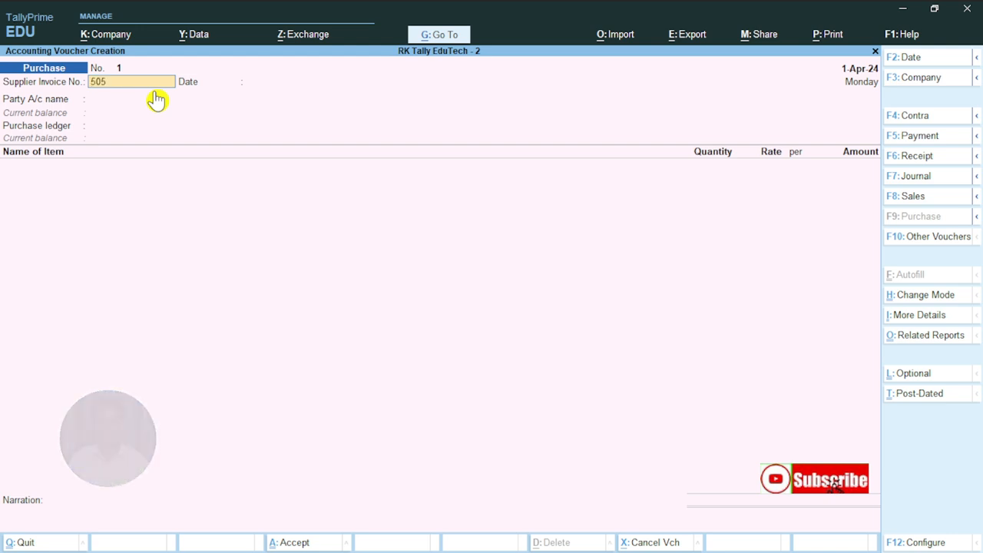
{"action": "key", "text": "Return"}
{"action": "key", "text": "Return"}
{"action": "key", "text": "Down"}
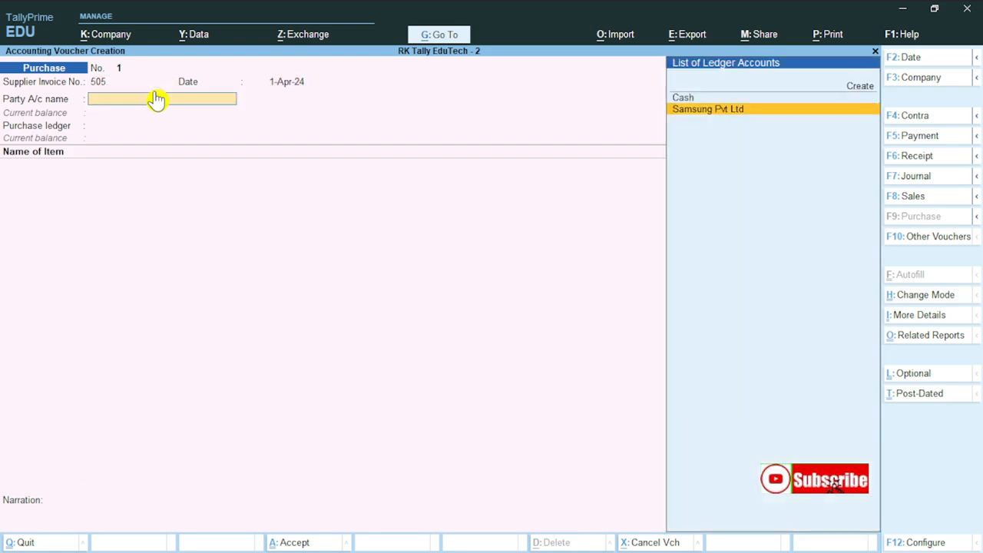
{"action": "key", "text": "Return"}
{"action": "key", "text": "Escape"}
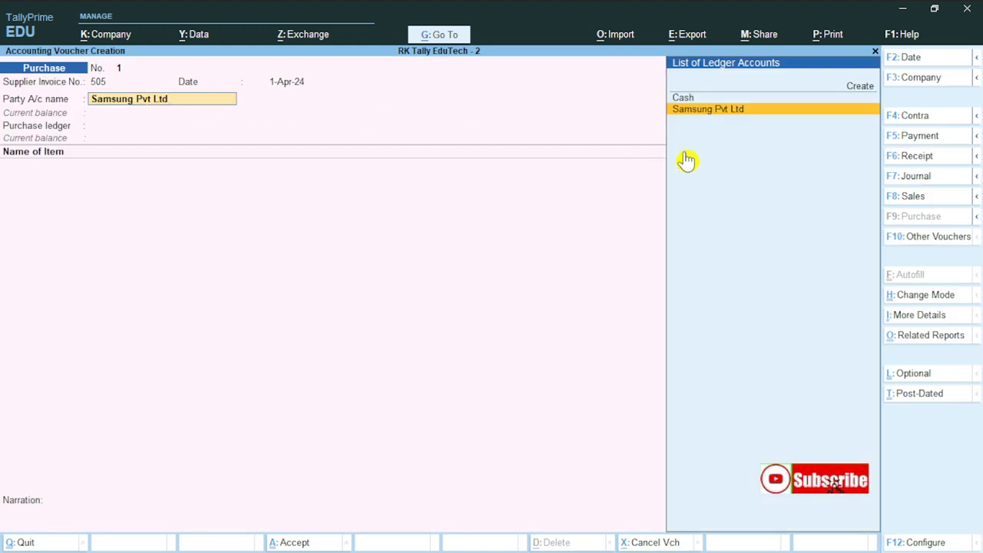
{"action": "key", "text": "Return"}
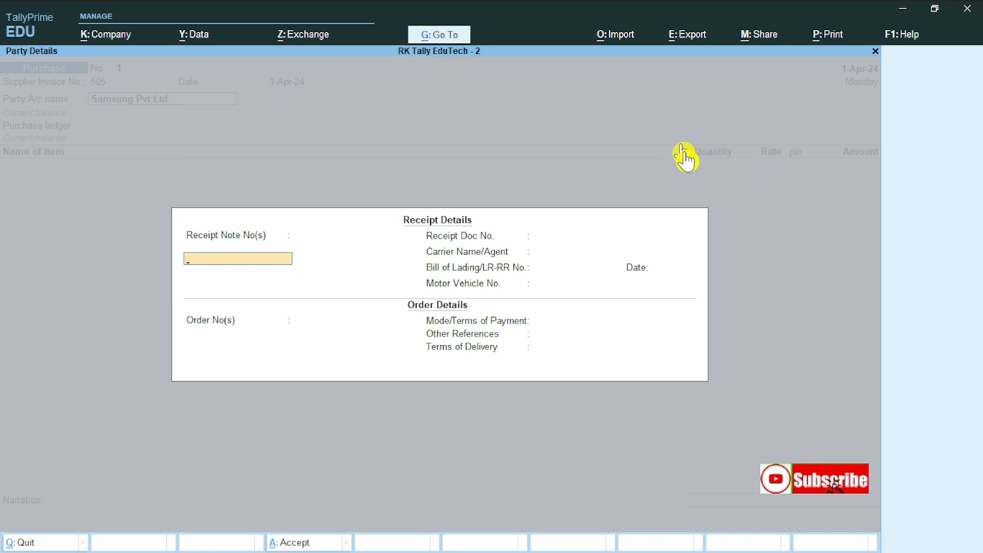
Leave the receipt details blank, link the pending purchase order dated 1-Apr-24, and keep its payment and delivery terms.
{"action": "key", "text": "Return"}
{"action": "key", "text": "Return"}
{"action": "key", "text": "Return"}
{"action": "key", "text": "Return"}
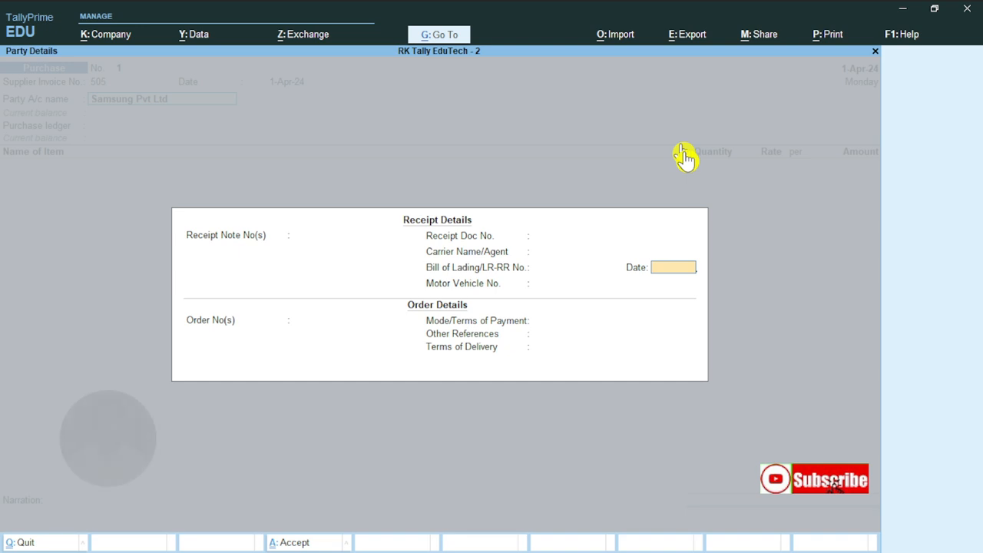
{"action": "key", "text": "Return"}
{"action": "key", "text": "Return"}
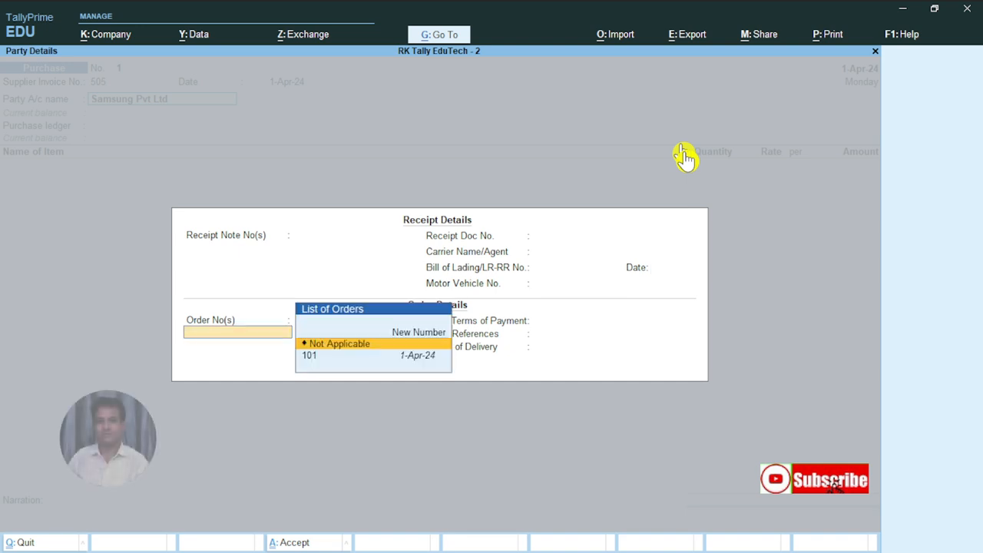
{"action": "key", "text": "Down"}
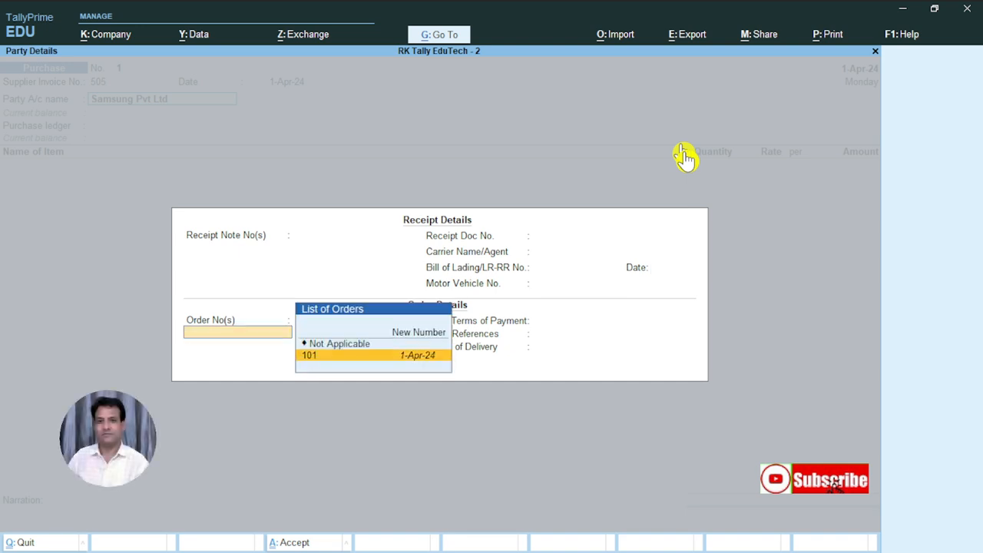
{"action": "key", "text": "Return"}
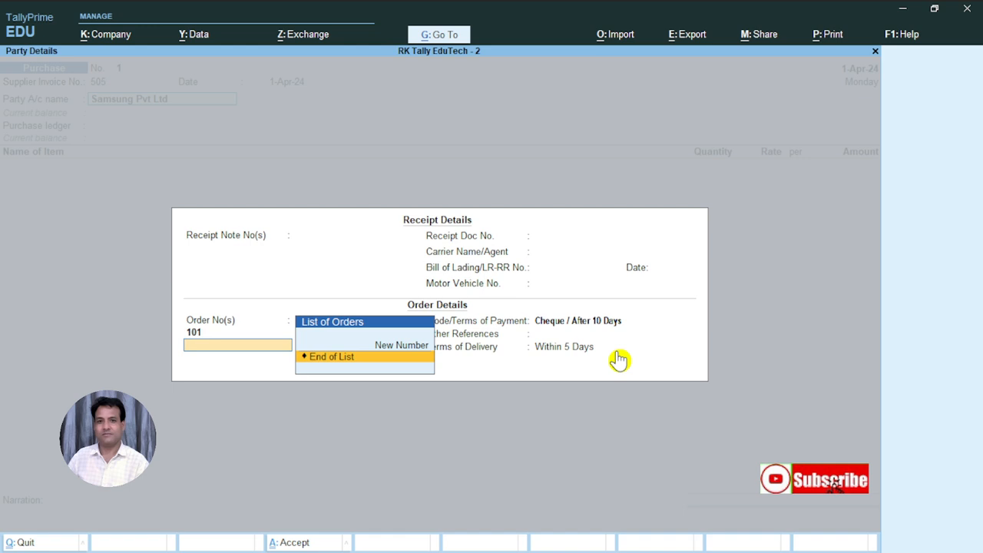
{"action": "key", "text": "Return"}
{"action": "key", "text": "Return"}
{"action": "key", "text": "Return"}
{"action": "key", "text": "Return"}
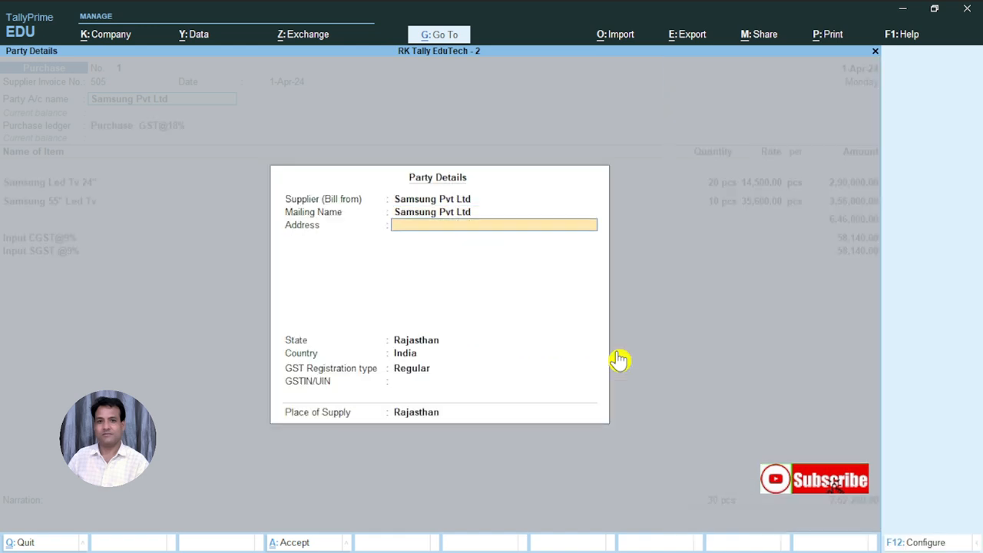
Accept the supplier's party details with Rajasthan as place of supply and keep Purchase GST@18% as the purchase ledger.
{"action": "key", "text": "Return"}
{"action": "key", "text": "Return"}
{"action": "key", "text": "Return"}
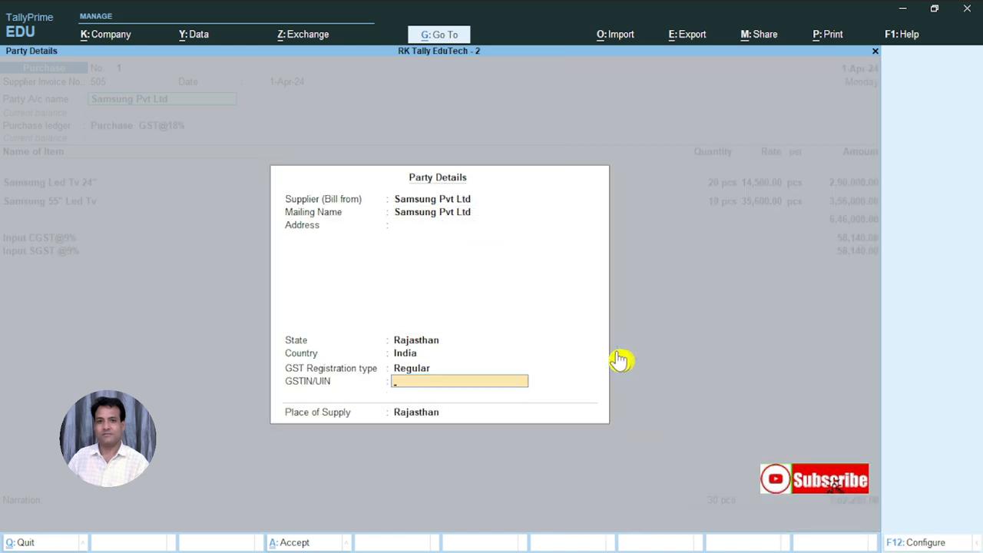
{"action": "key", "text": "Return"}
{"action": "key", "text": "Return"}
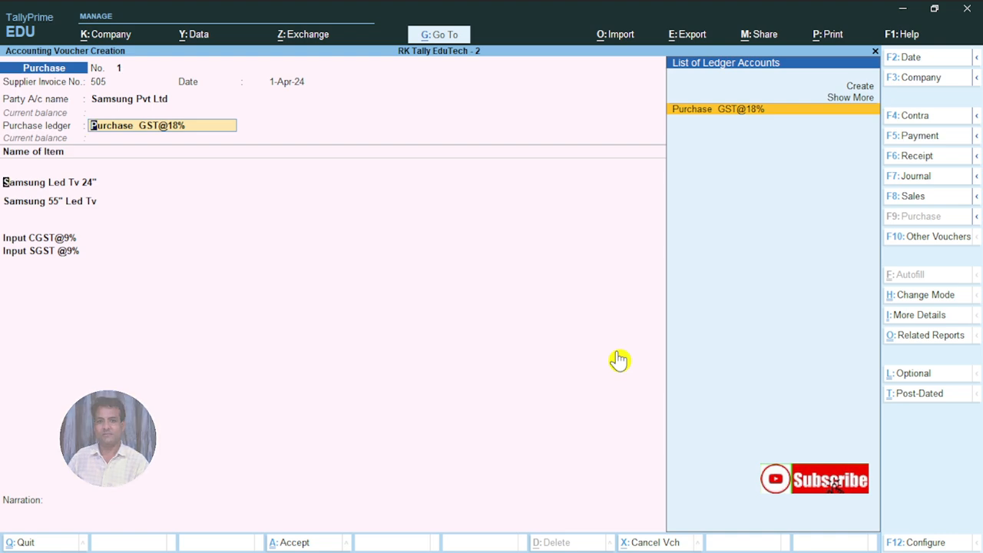
{"action": "key", "text": "Return"}
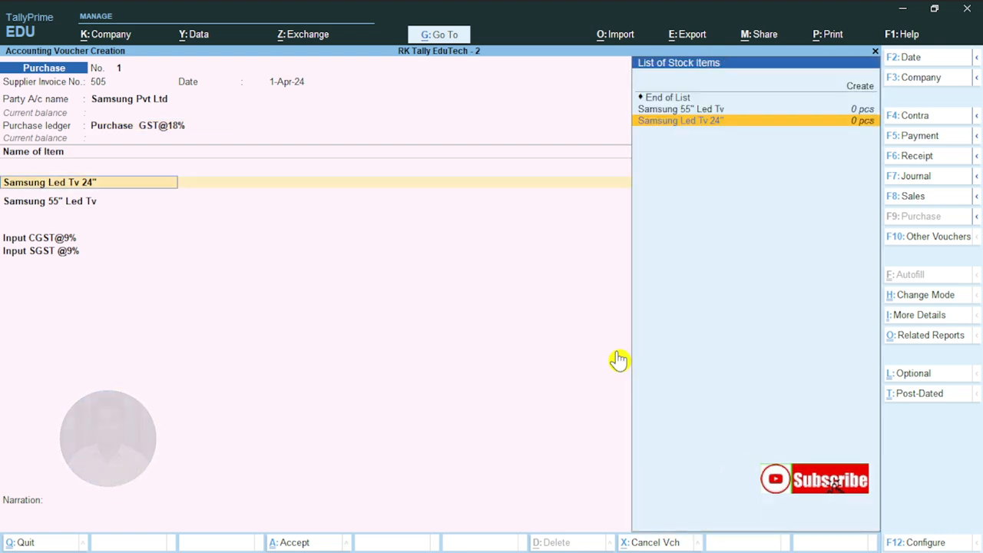
Go back to the party account and step through the receipt and order details again without changing them.
{"action": "key", "text": "BackSpace"}
{"action": "key", "text": "BackSpace"}
{"action": "key", "text": "Return"}
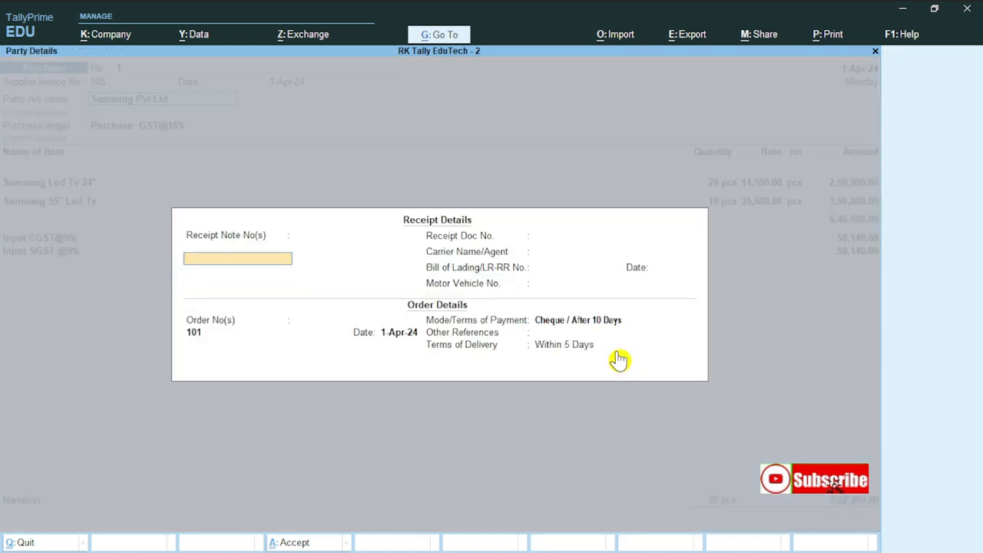
{"action": "key", "text": "Return"}
{"action": "key", "text": "Return"}
{"action": "key", "text": "Return"}
{"action": "key", "text": "Return"}
{"action": "key", "text": "Return"}
{"action": "key", "text": "Return"}
{"action": "key", "text": "Return"}
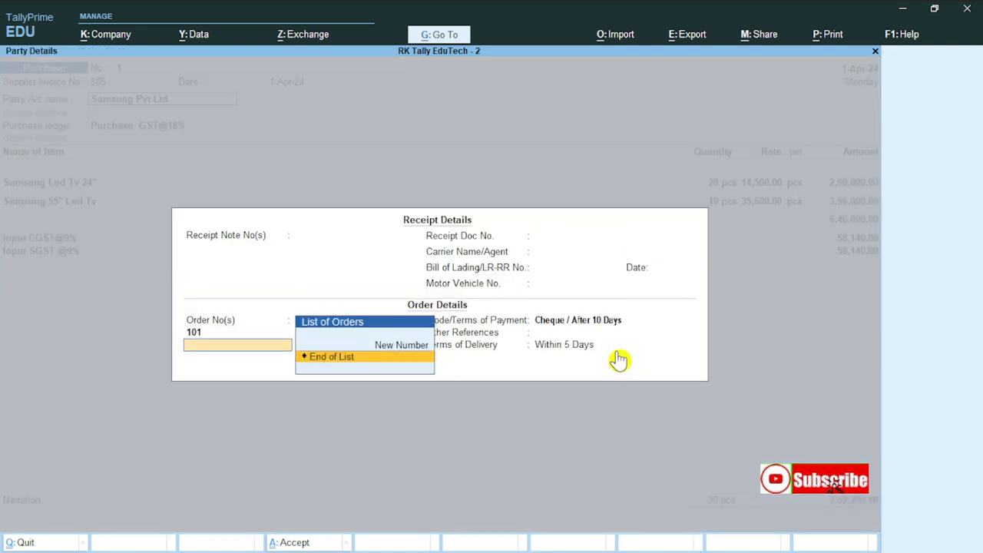
{"action": "key", "text": "Return"}
{"action": "key", "text": "Return"}
{"action": "key", "text": "Return"}
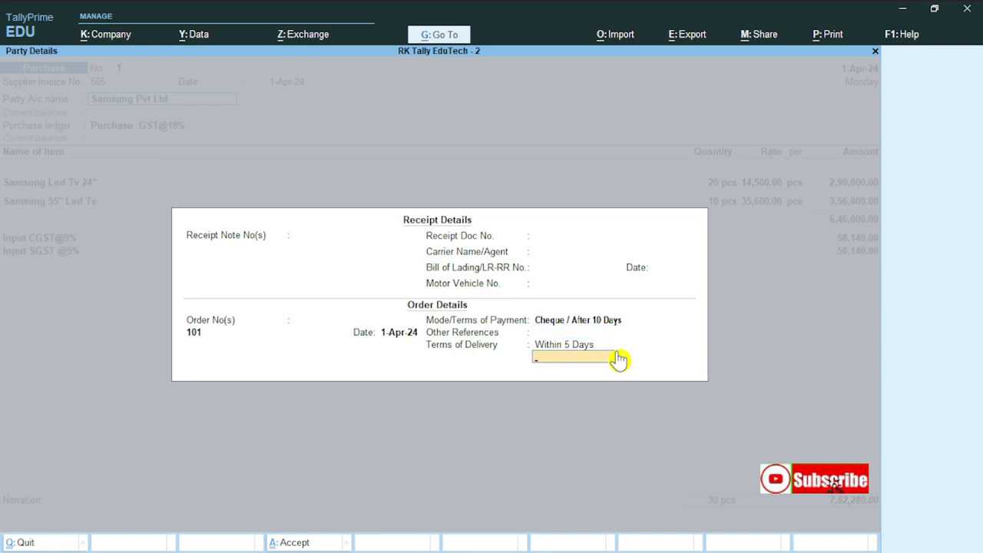
{"action": "key", "text": "Return"}
Reconfirm the Samsung Pvt Ltd party details and the Purchase GST@18% ledger.
{"action": "key", "text": "Return"}
{"action": "key", "text": "Return"}
{"action": "key", "text": "Return"}
{"action": "key", "text": "Return"}
{"action": "key", "text": "Return"}
{"action": "key", "text": "Return"}
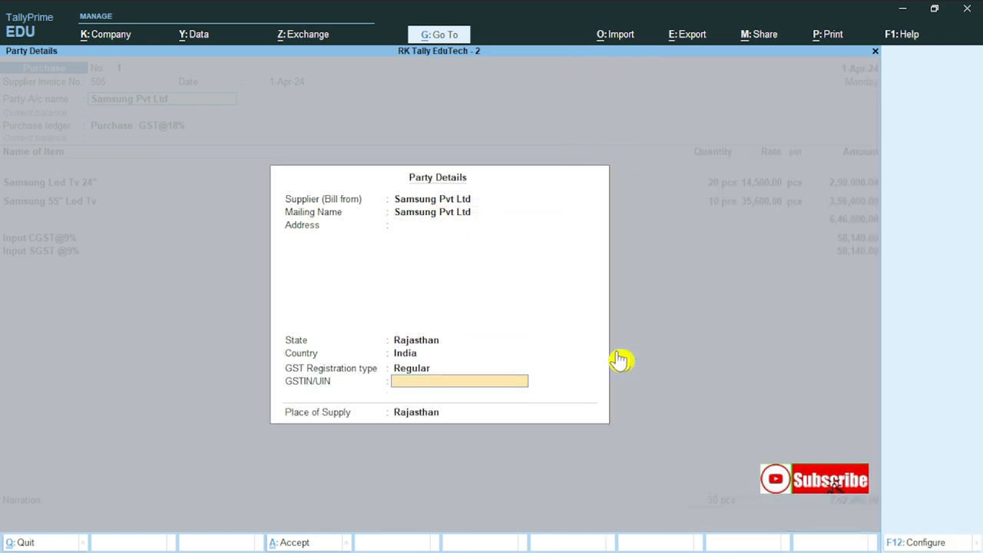
{"action": "key", "text": "Return"}
{"action": "key", "text": "Return"}
{"action": "key", "text": "Return"}
Allocate Samsung Led Tv 24" to the linked purchase order with a quantity of 18 pcs, keeping the ordered rate.
{"action": "key", "text": "Return"}
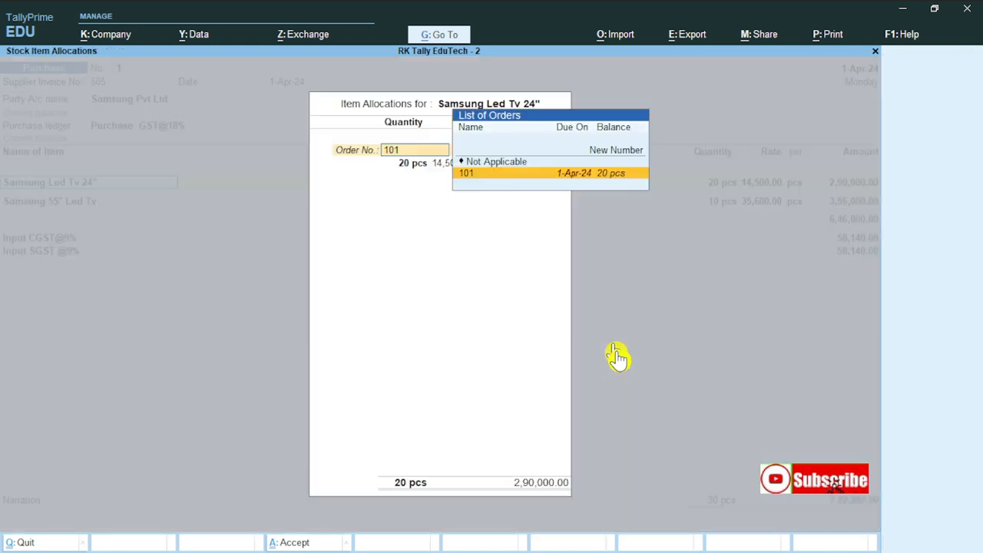
{"action": "key", "text": "Return"}
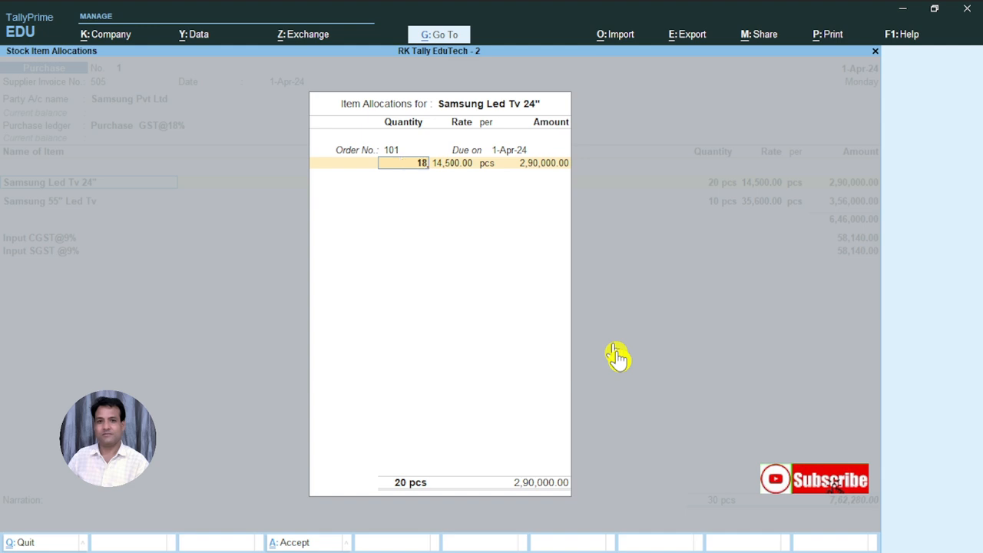
{"action": "key", "text": "Return"}
{"action": "key", "text": "Return"}
{"action": "key", "text": "Return"}
{"action": "key", "text": "Return"}
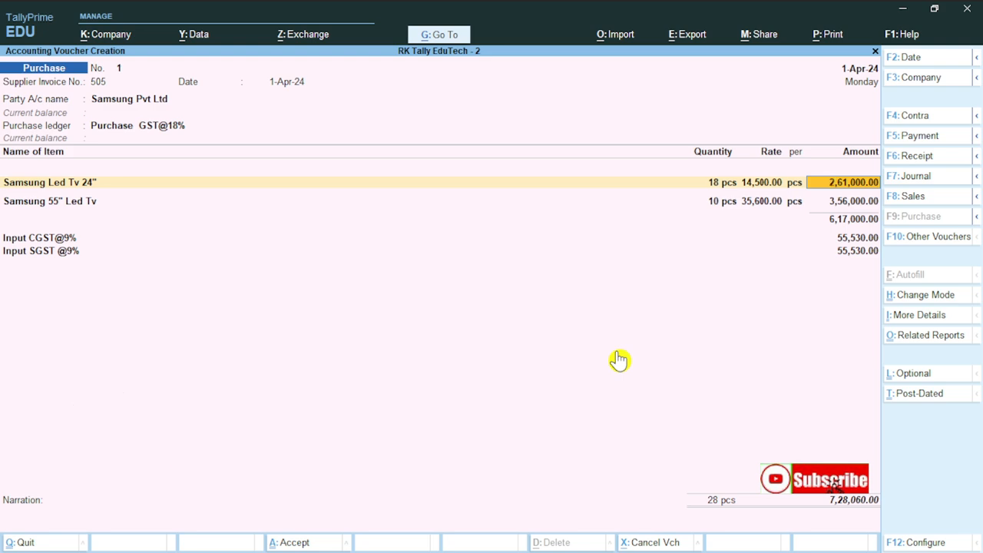
Accept the Samsung Led Tv 24" amount and its GST details as Taxable at 18%, leaving HSN/SAC blank.
{"action": "key", "text": "Return"}
{"action": "key", "text": "Return"}
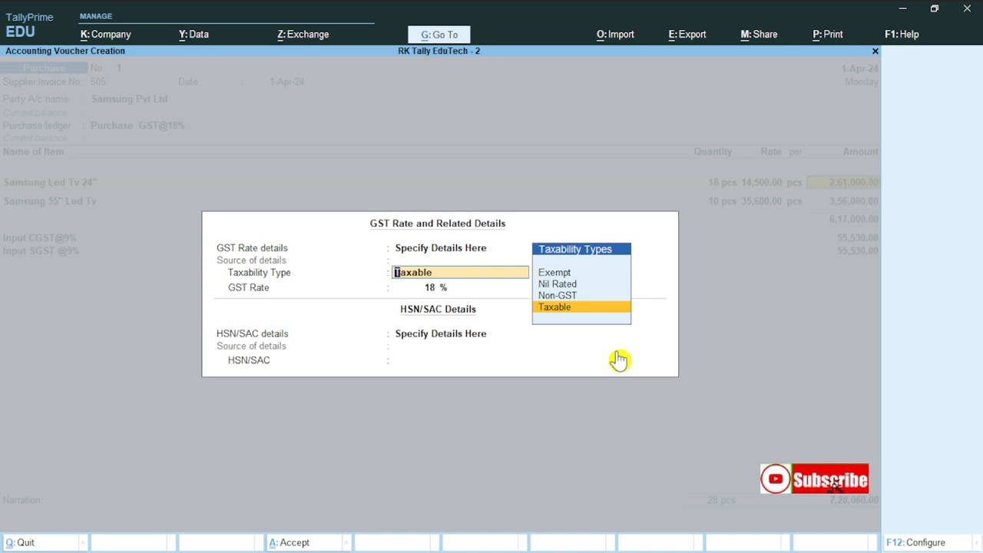
{"action": "key", "text": "Return"}
{"action": "key", "text": "Return"}
{"action": "key", "text": "Return"}
{"action": "key", "text": "Return"}
Allocate Samsung 55" Led Tv to the linked purchase order with a quantity of 8 pcs, keeping the ordered rate.
{"action": "key", "text": "Return"}
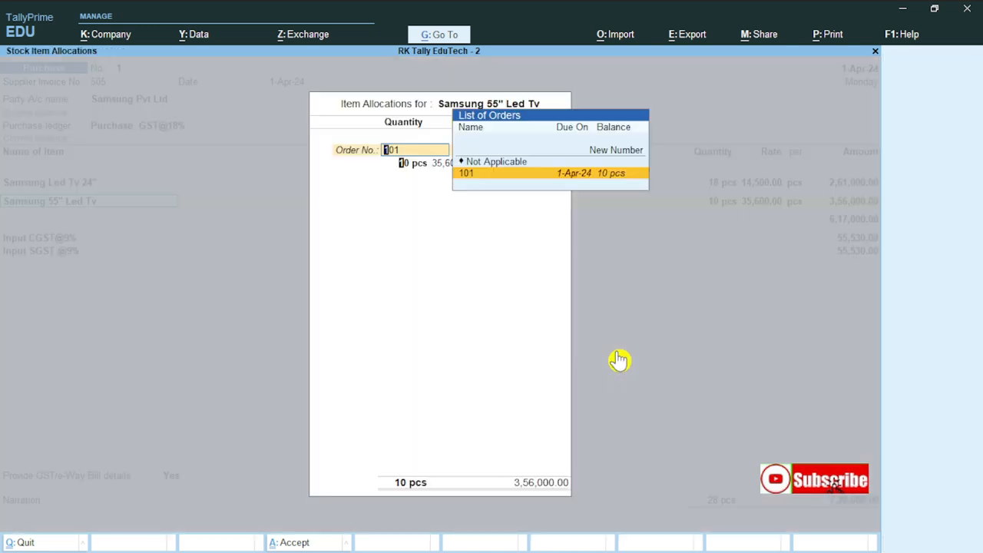
{"action": "key", "text": "Return"}
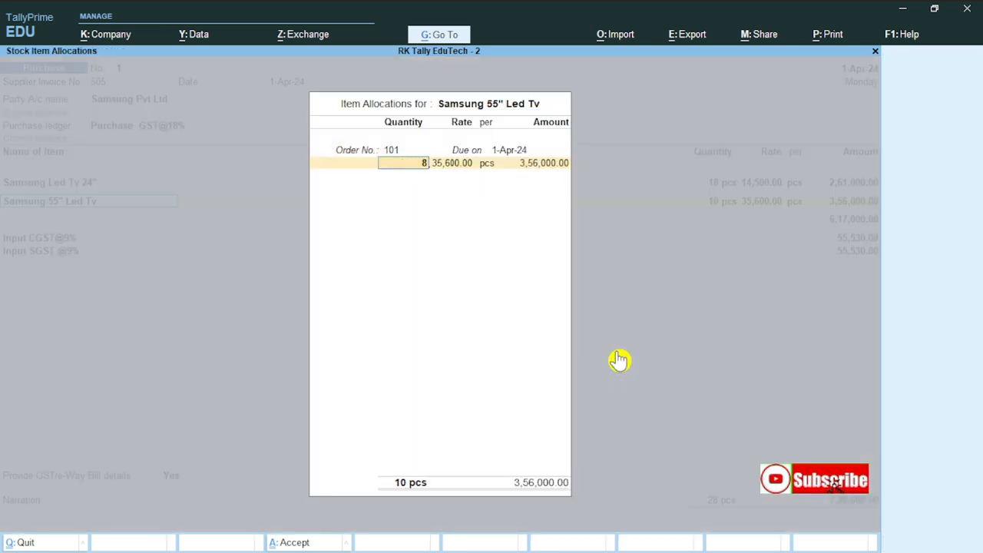
{"action": "key", "text": "Return"}
{"action": "key", "text": "Return"}
{"action": "key", "text": "Return"}
{"action": "key", "text": "Return"}
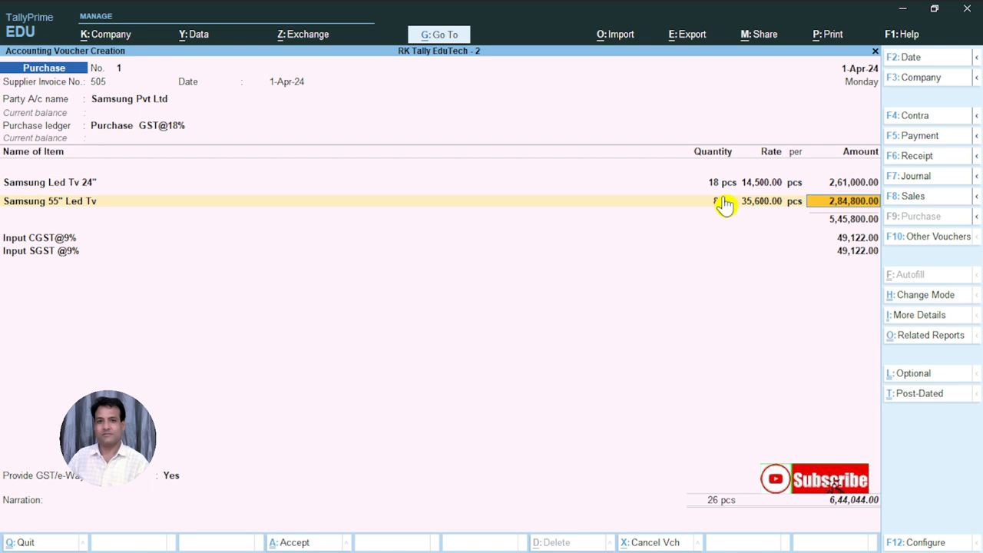
Accept the Samsung 55" Led Tv amount and 18% taxable GST details, and keep the Input CGST@9% and SGST@9% lines.
{"action": "key", "text": "ctrl"}
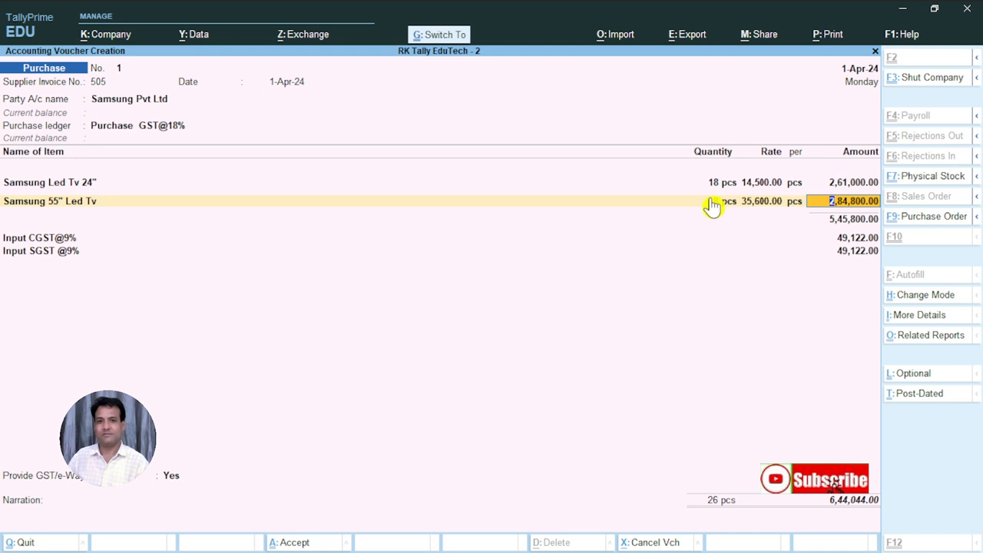
{"action": "key", "text": "Return"}
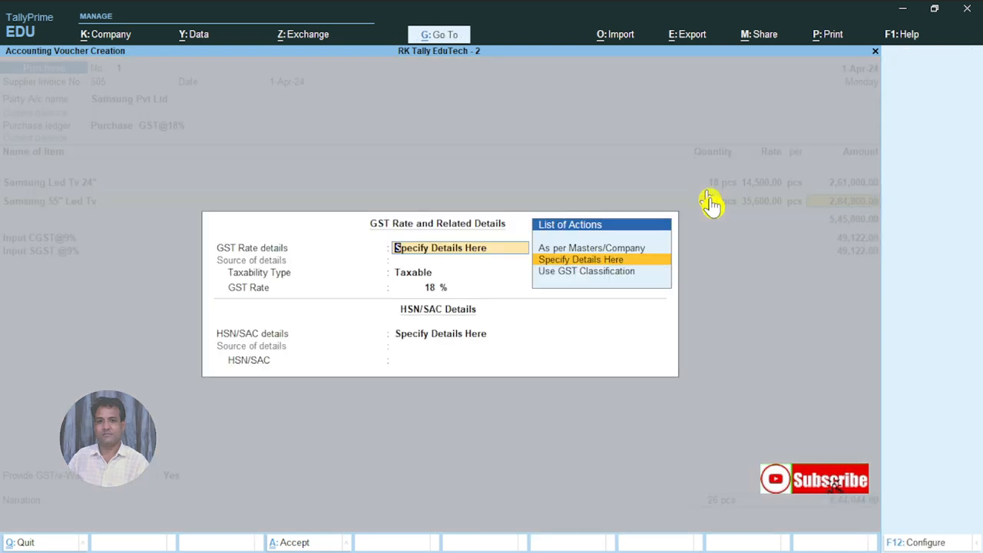
{"action": "key", "text": "Return"}
{"action": "key", "text": "Return"}
{"action": "key", "text": "Return"}
{"action": "key", "text": "Return"}
{"action": "key", "text": "Return"}
{"action": "key", "text": "Return"}
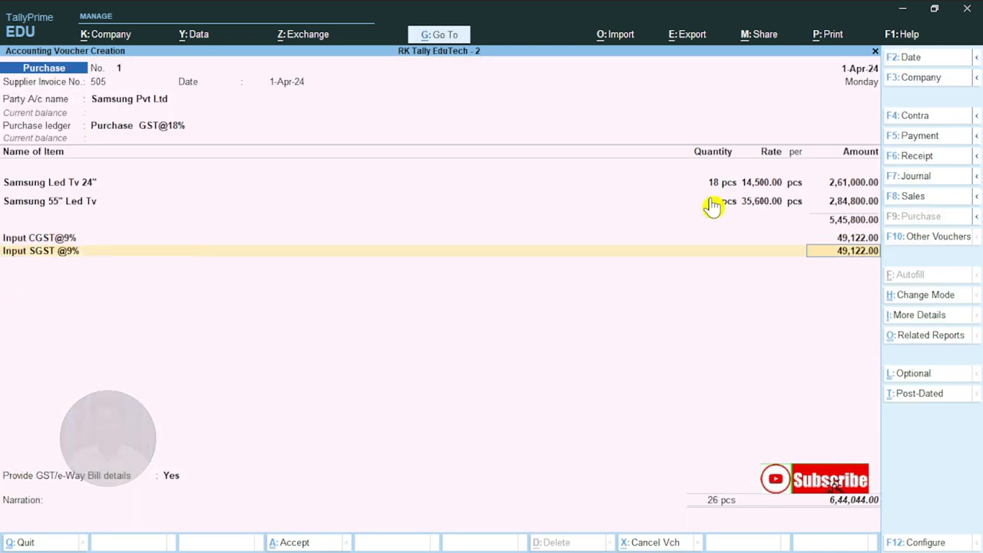
Keep GST/e-Way Bill details set to Yes and pass through the additional details form with its e-Way Bill fields blank.
{"action": "key", "text": "Return"}
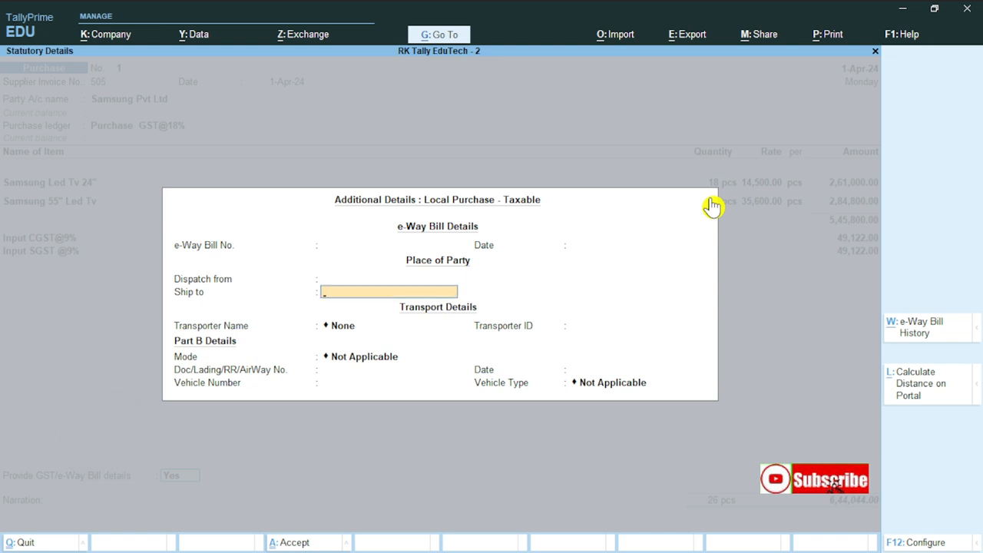
{"action": "key", "text": "Return"}
{"action": "key", "text": "Return"}
{"action": "key", "text": "Return"}
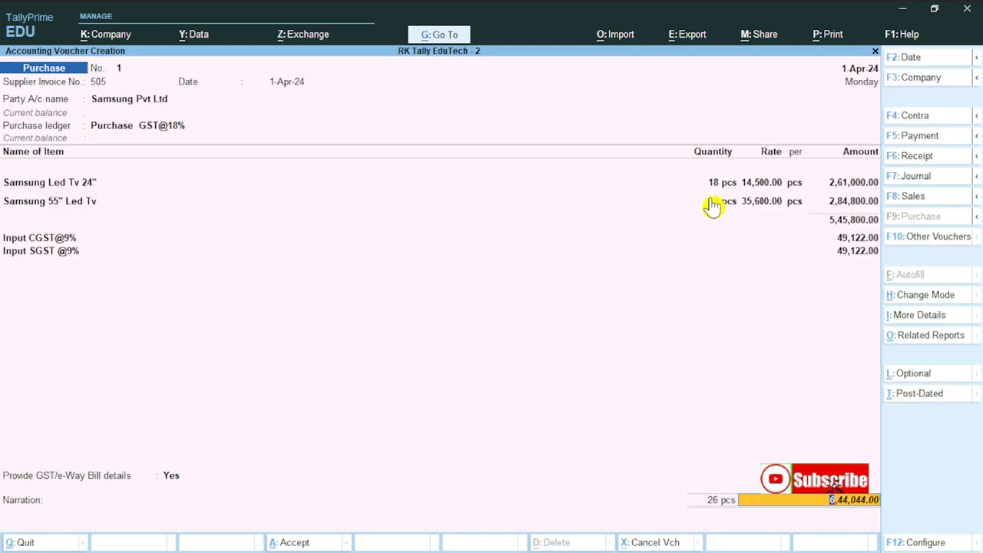
{"action": "key", "text": "Return"}
{"action": "key", "text": "Return"}
{"action": "key", "text": "Return"}
{"action": "key", "text": "Return"}
{"action": "key", "text": "Return"}
{"action": "key", "text": "Return"}
{"action": "key", "text": "Return"}
{"action": "key", "text": "Return"}
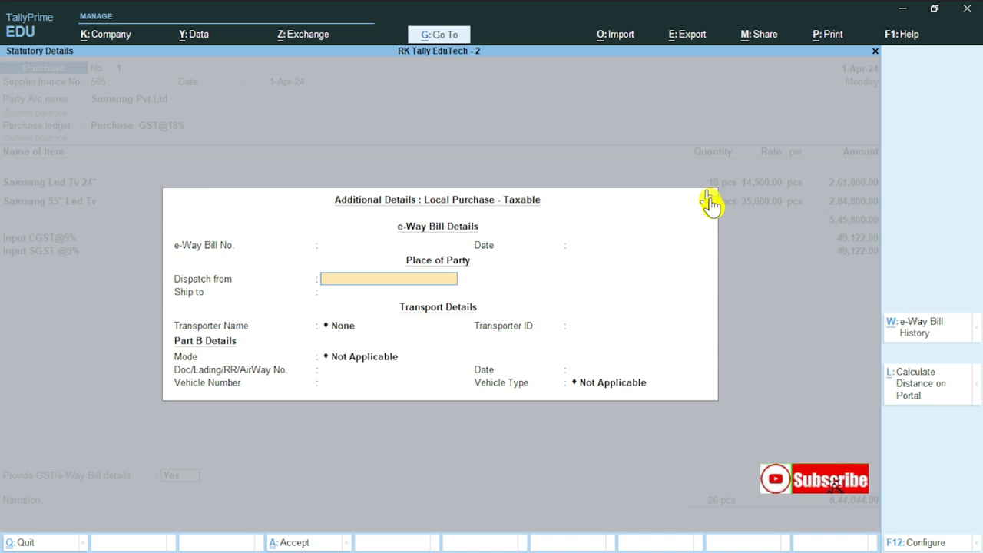
Leave the remaining dispatch details and narration blank, and save the purchase voucher, accepting the modified tax details.
{"action": "key", "text": "Return"}
{"action": "key", "text": "Return"}
{"action": "key", "text": "Return"}
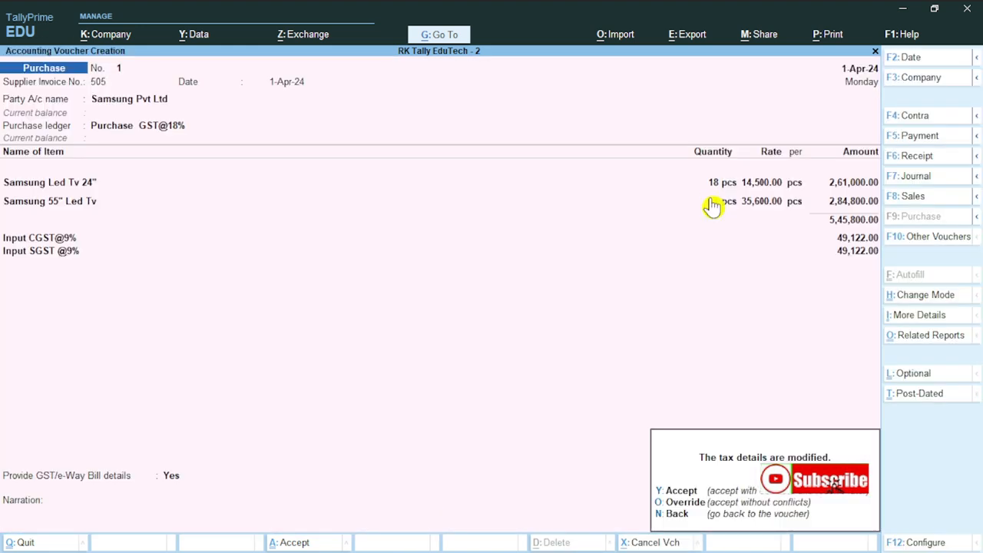
{"action": "key", "text": "y"}
{"action": "key", "text": "Escape"}
Open the Stock Summary report to examine the closing quantities and values of both Samsung TVs.
{"action": "key", "text": "Down"}
{"action": "key", "text": "Down"}
{"action": "key", "text": "Down"}
{"action": "key", "text": "Down"}
{"action": "key", "text": "Down"}
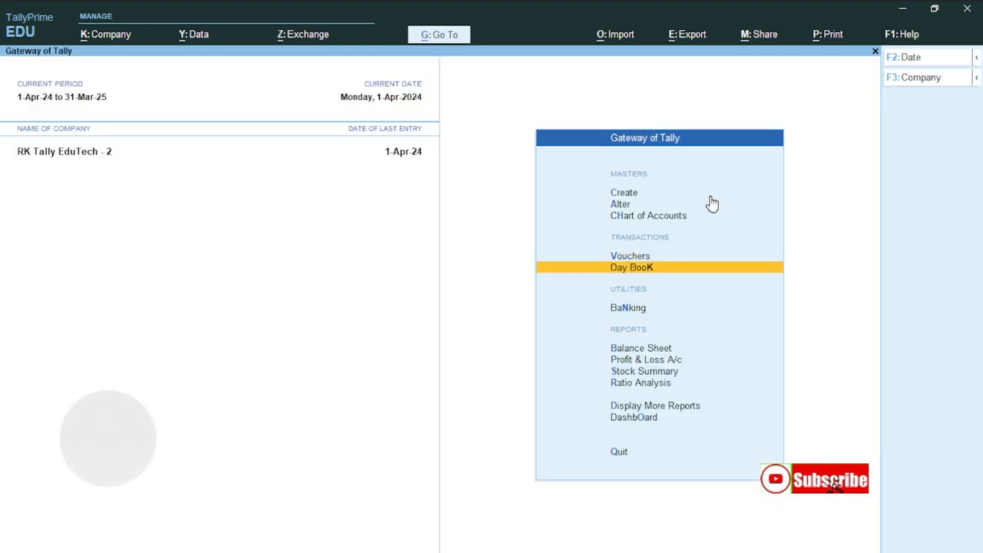
{"action": "key", "text": "Return"}
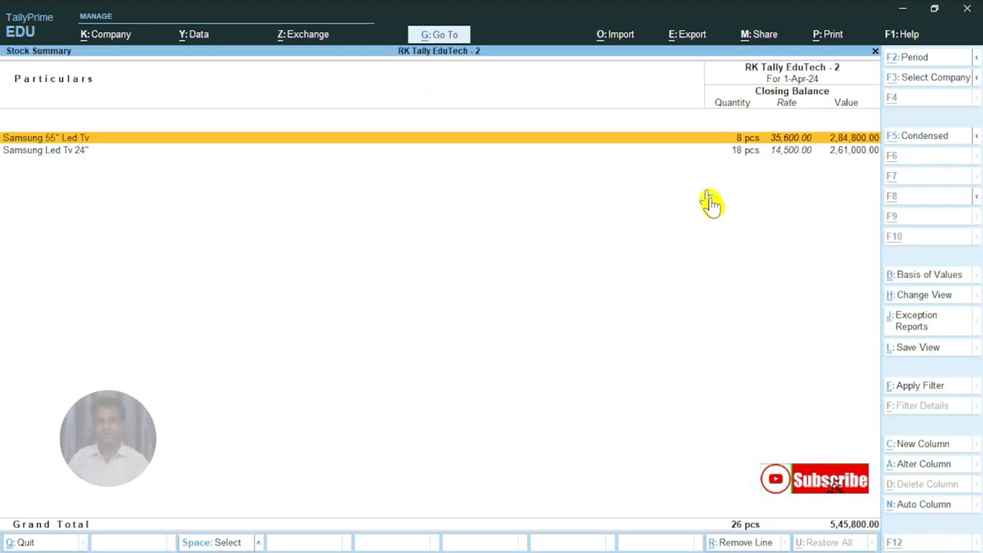
{"action": "key", "text": "alt"}
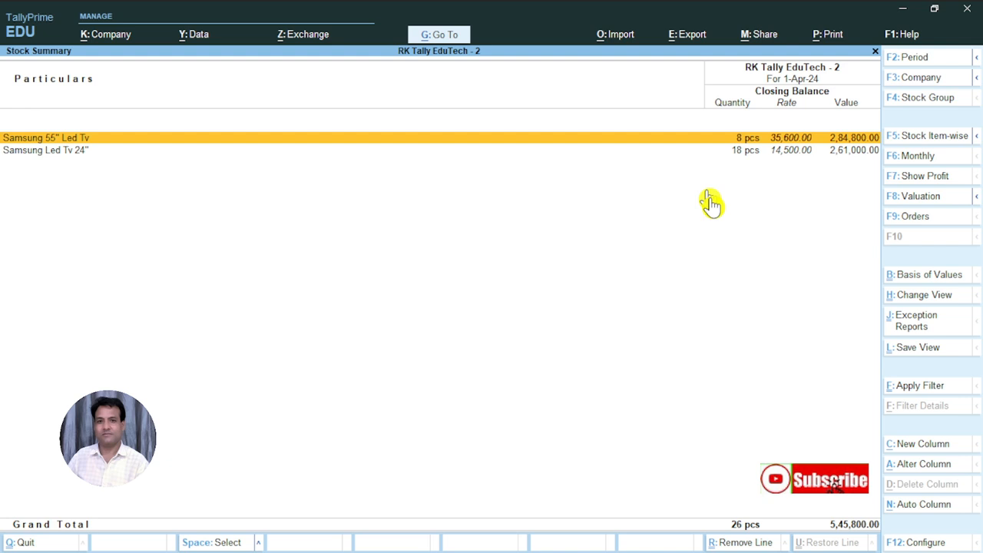
Close the Stock Summary report and return to the Gateway of Tally.
{"action": "key", "text": "Escape"}
{"action": "key", "text": "Down"}
{"action": "key", "text": "Down"}
{"action": "key", "text": "Return"}
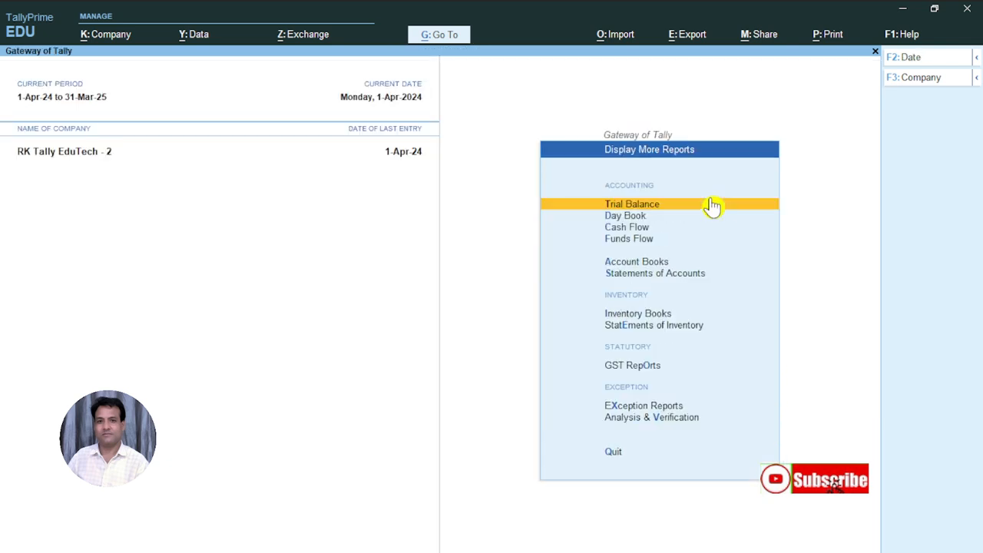
{"action": "key", "text": "Down"}
{"action": "key", "text": "Down"}
{"action": "key", "text": "Down"}
{"action": "key", "text": "Down"}
{"action": "key", "text": "Down"}
{"action": "key", "text": "Down"}
{"action": "key", "text": "Escape"}
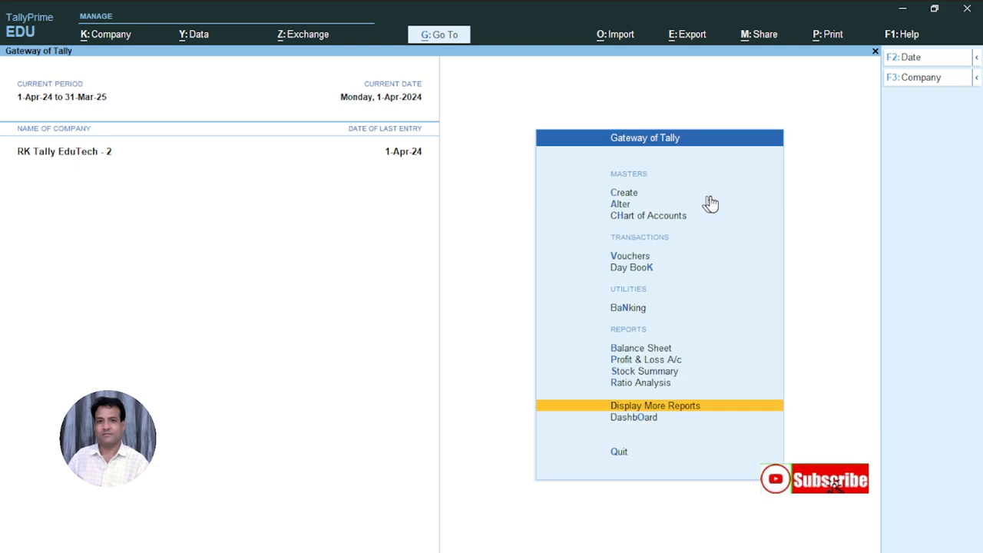
Open the Statements of Inventory section under Display More Reports.
{"action": "key", "text": "Return"}
{"action": "key", "text": "Down"}
{"action": "key", "text": "Down"}
{"action": "key", "text": "Down"}
{"action": "key", "text": "Down"}
{"action": "key", "text": "Down"}
{"action": "key", "text": "Down"}
{"action": "key", "text": "Down"}
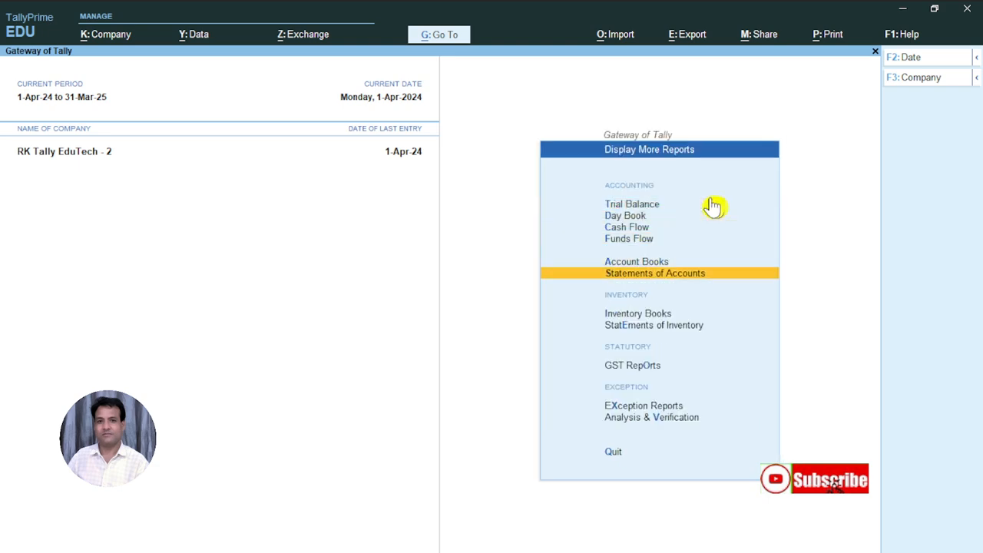
{"action": "key", "text": "Return"}
Open Purchase Order Outstandings for All Orders and examine the ordered and balance quantities of both Samsung TVs.
{"action": "key", "text": "Down"}
{"action": "key", "text": "Down"}
{"action": "key", "text": "Down"}
{"action": "key", "text": "Down"}
{"action": "key", "text": "Down"}
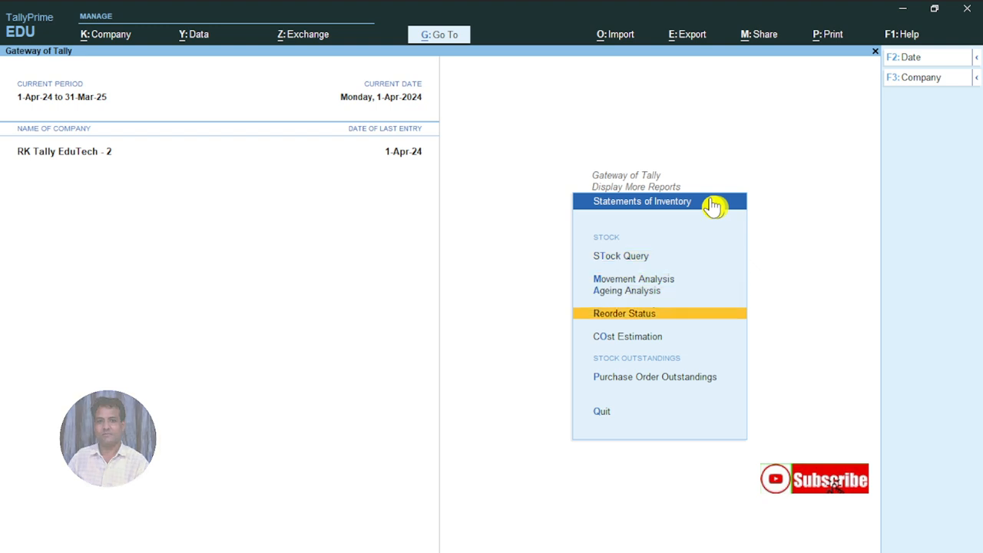
{"action": "key", "text": "Return"}
{"action": "key", "text": "Down"}
{"action": "key", "text": "Down"}
{"action": "key", "text": "Down"}
{"action": "key", "text": "Down"}
{"action": "key", "text": "Down"}
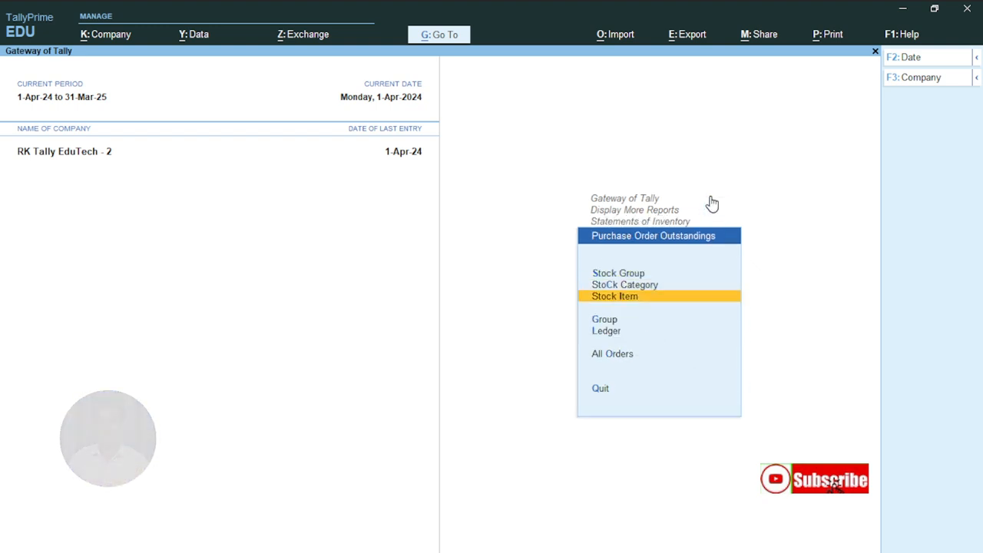
{"action": "key", "text": "Return"}
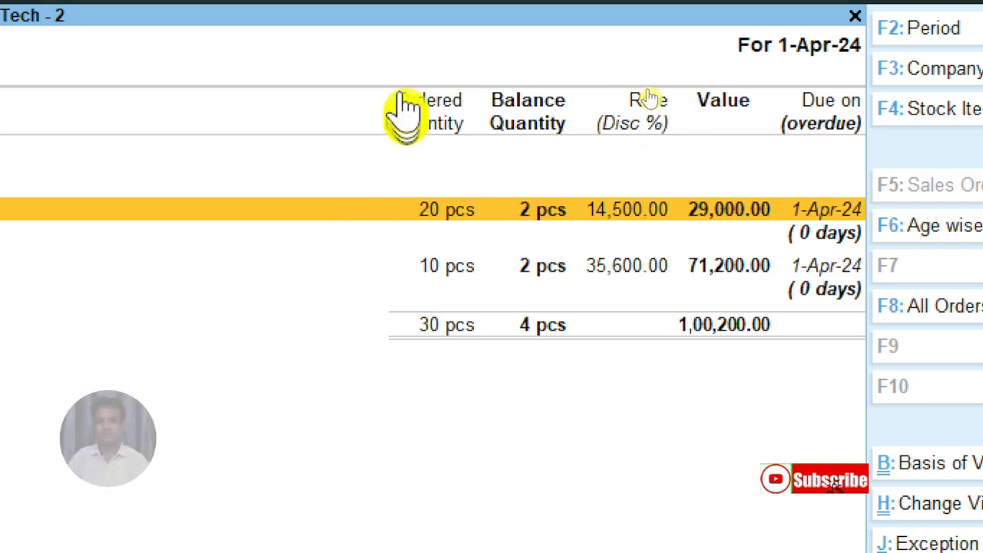
{"action": "key", "text": "Return"}
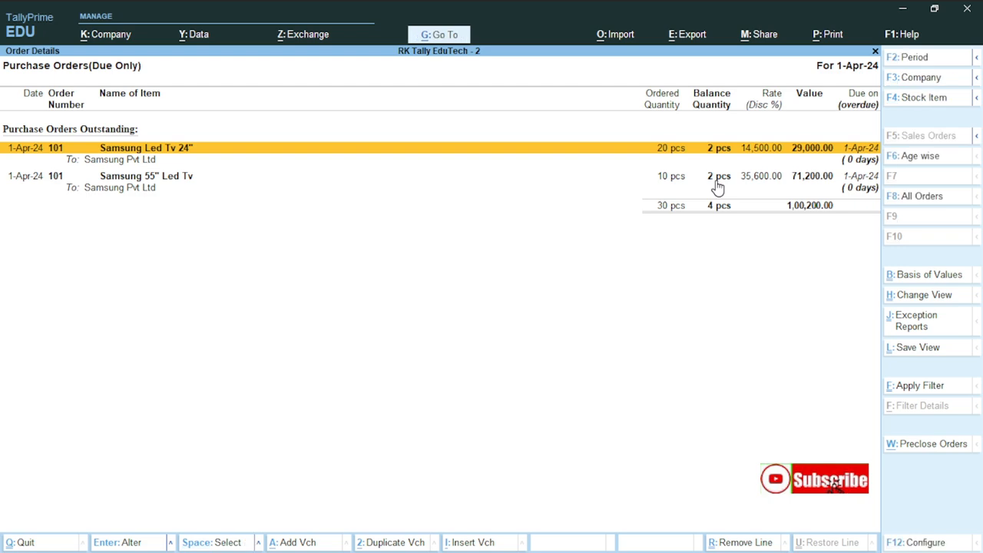
{"action": "left_click", "coordinate": [723, 94]}
{"action": "key", "text": "ctrl"}
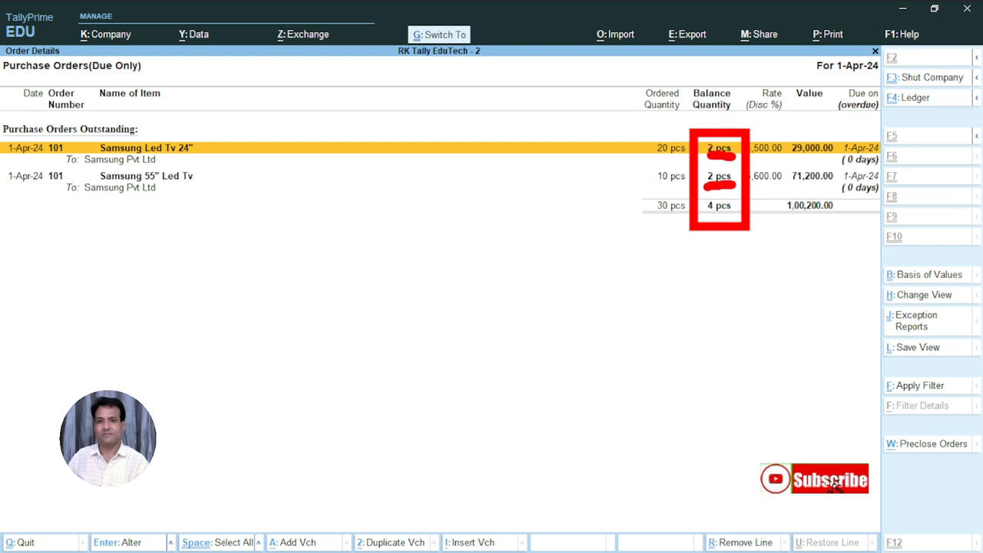
Close the outstanding purchase orders report and go back to the Gateway of Tally.
{"action": "key", "text": "Escape"}
{"action": "key", "text": "Escape"}
{"action": "key", "text": "Escape"}
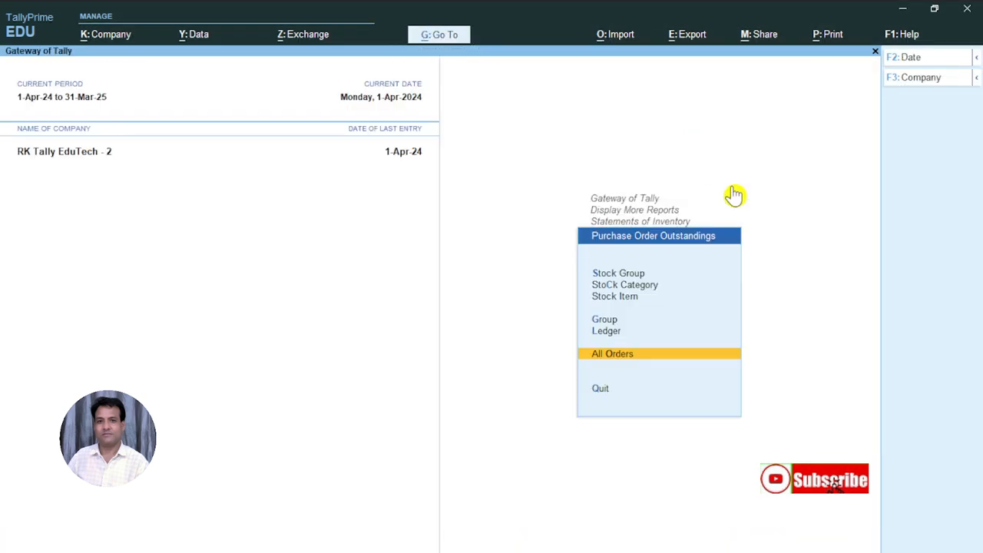
{"action": "key", "text": "Escape"}
{"action": "key", "text": "Escape"}
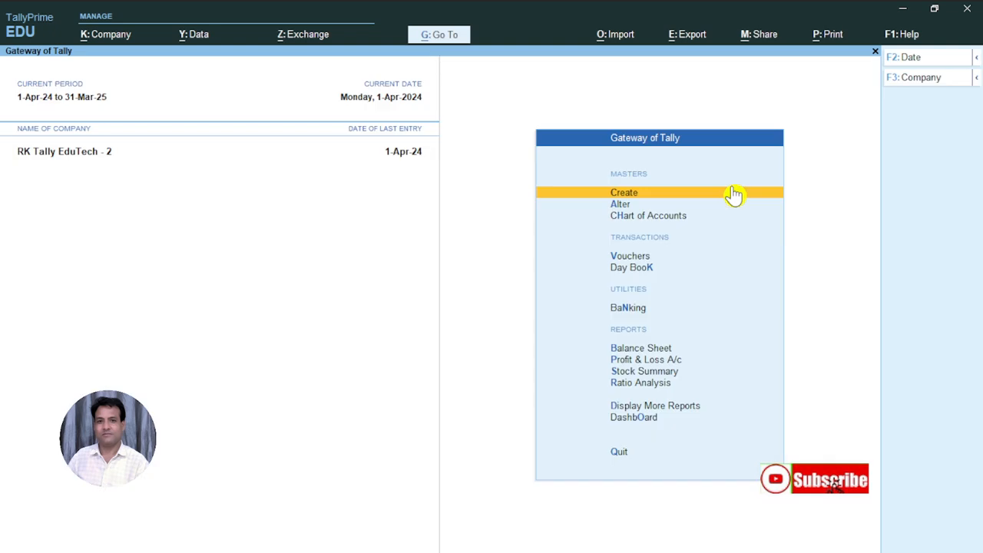
Reopen the Statements of Inventory section from Display More Reports.
{"action": "key", "text": "Up"}
{"action": "key", "text": "Up"}
{"action": "key", "text": "Up"}
{"action": "key", "text": "Return"}
{"action": "key", "text": "Down"}
{"action": "key", "text": "Down"}
{"action": "key", "text": "Down"}
{"action": "key", "text": "Down"}
{"action": "key", "text": "Down"}
{"action": "key", "text": "Down"}
{"action": "key", "text": "Down"}
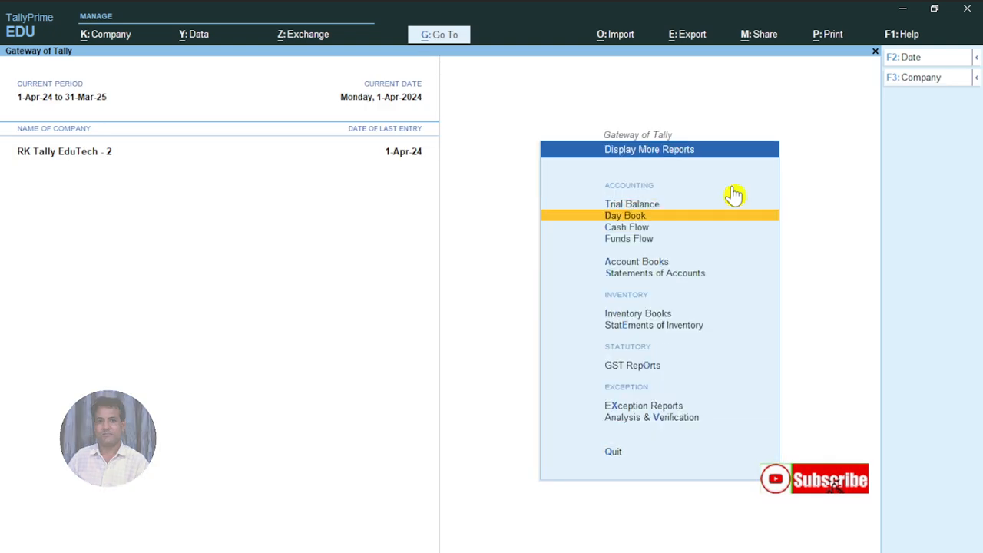
{"action": "key", "text": "Return"}
Recheck the pending Samsung TV quantities in Purchase Order Outstandings for All Orders, and return to the Gateway of Tally.
{"action": "key", "text": "Down"}
{"action": "key", "text": "Down"}
{"action": "key", "text": "Down"}
{"action": "key", "text": "Down"}
{"action": "key", "text": "Down"}
{"action": "key", "text": "Down"}
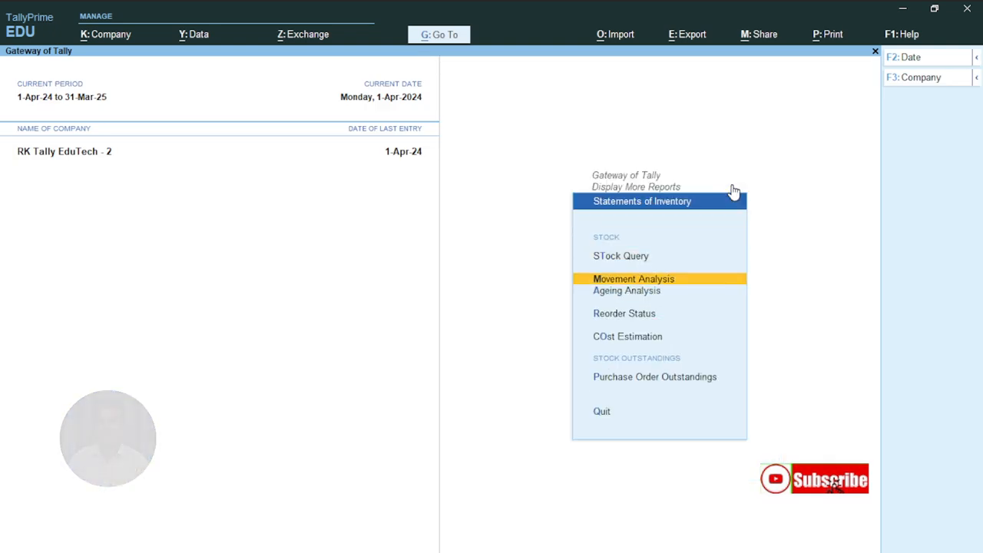
{"action": "key", "text": "Up"}
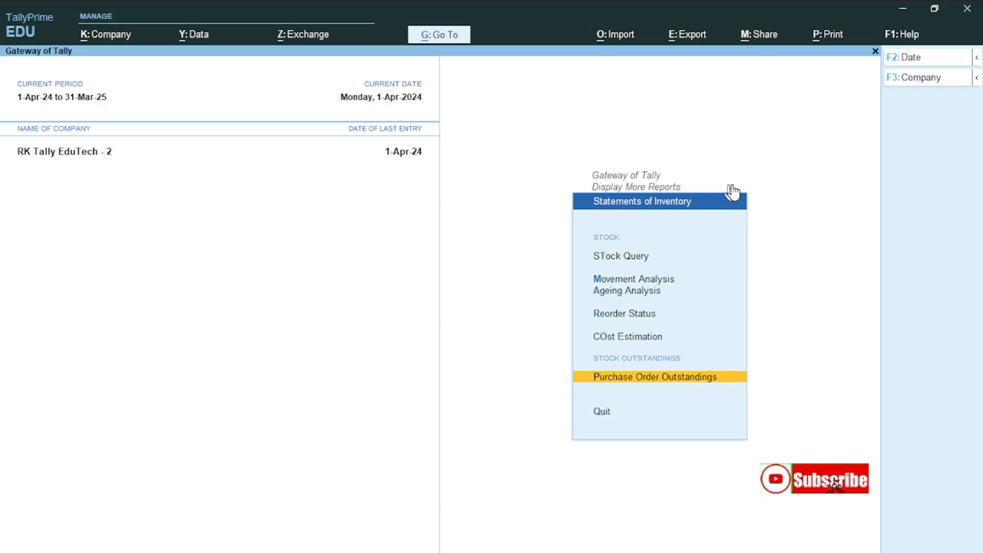
{"action": "key", "text": "Return"}
{"action": "key", "text": "Down"}
{"action": "key", "text": "Down"}
{"action": "key", "text": "Down"}
{"action": "key", "text": "Down"}
{"action": "key", "text": "Down"}
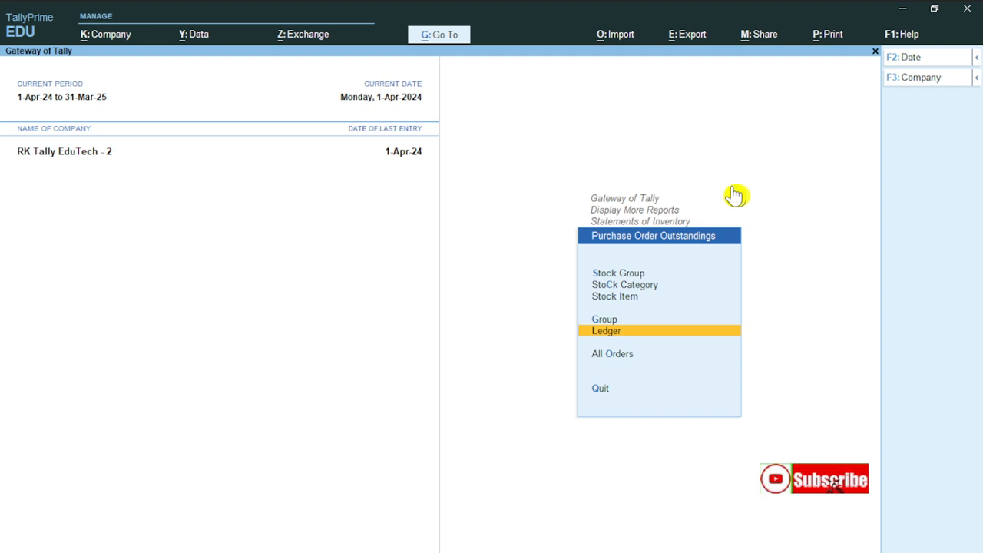
{"action": "key", "text": "Return"}
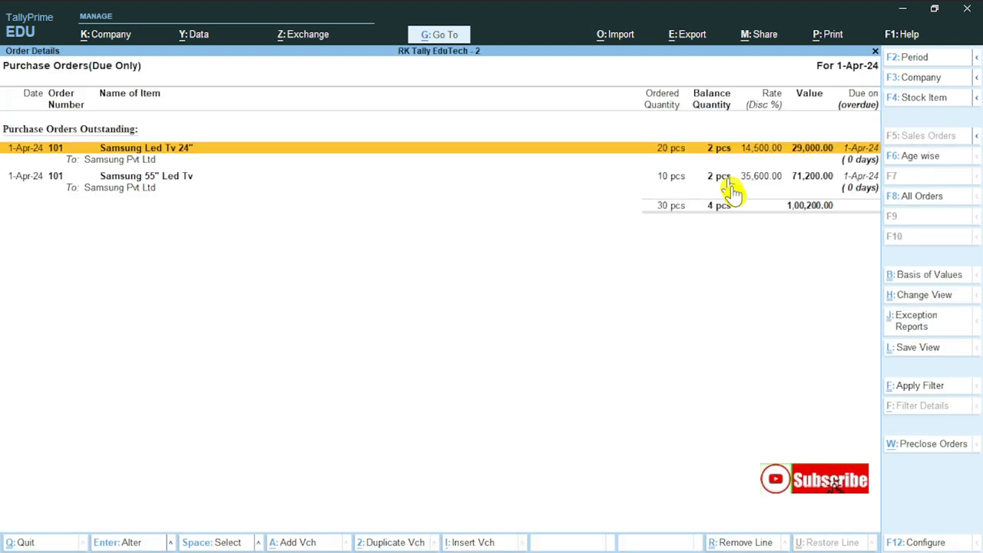
{"action": "key", "text": "Escape"}
{"action": "key", "text": "Escape"}
{"action": "key", "text": "Escape"}
{"action": "key", "text": "Escape"}
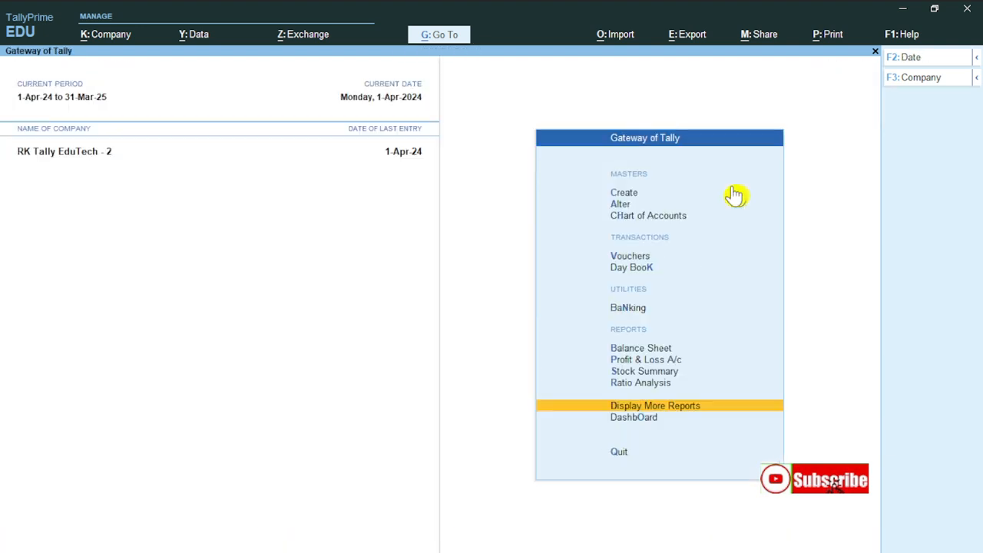
Start a new Purchase voucher with supplier invoice number 555, date 1-Apr-24 and Samsung Pvt Ltd as the party account.
{"action": "key", "text": "n"}
{"action": "key", "text": "Down"}
{"action": "key", "text": "Down"}
{"action": "key", "text": "Return"}
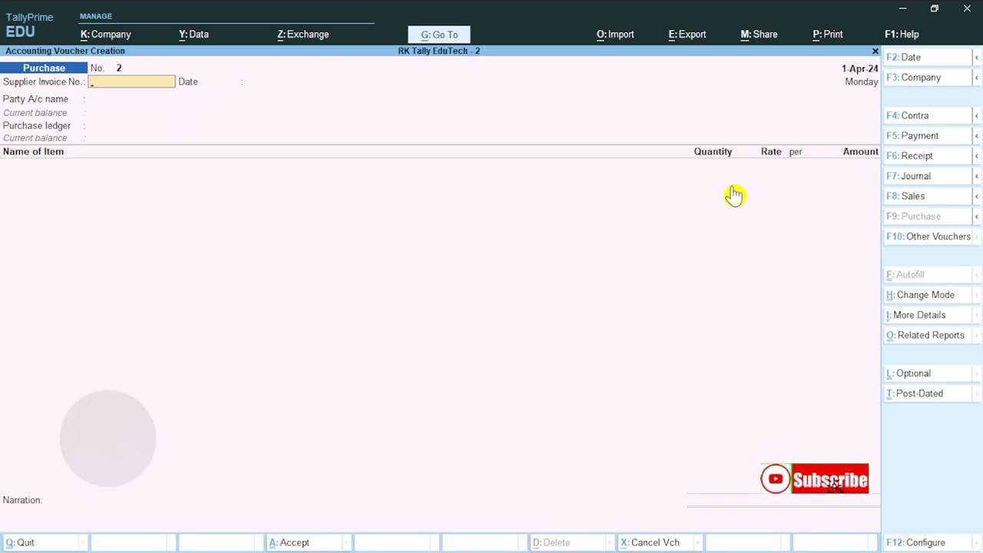
{"action": "type", "text": "555"}
{"action": "key", "text": "Return"}
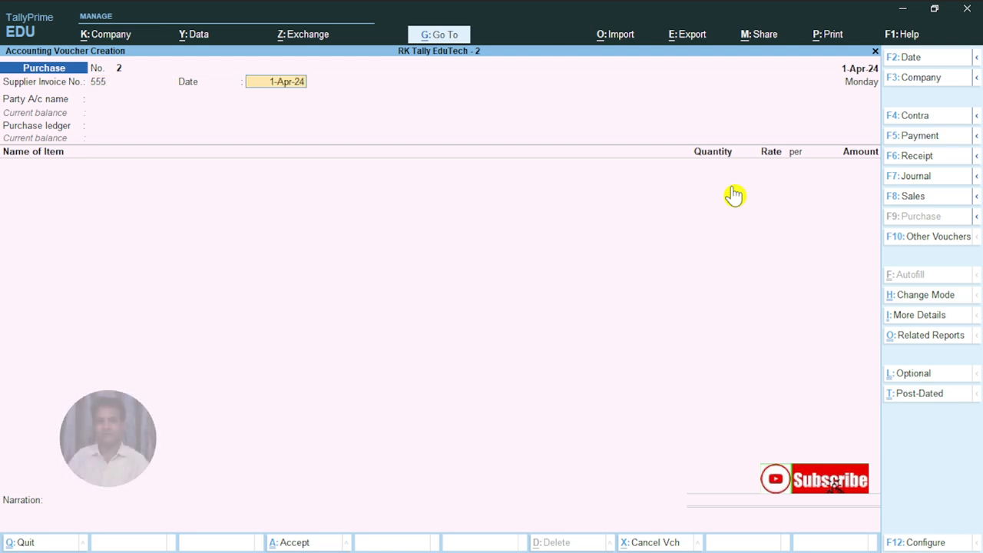
{"action": "key", "text": "Return"}
{"action": "key", "text": "Down"}
{"action": "key", "text": "Return"}
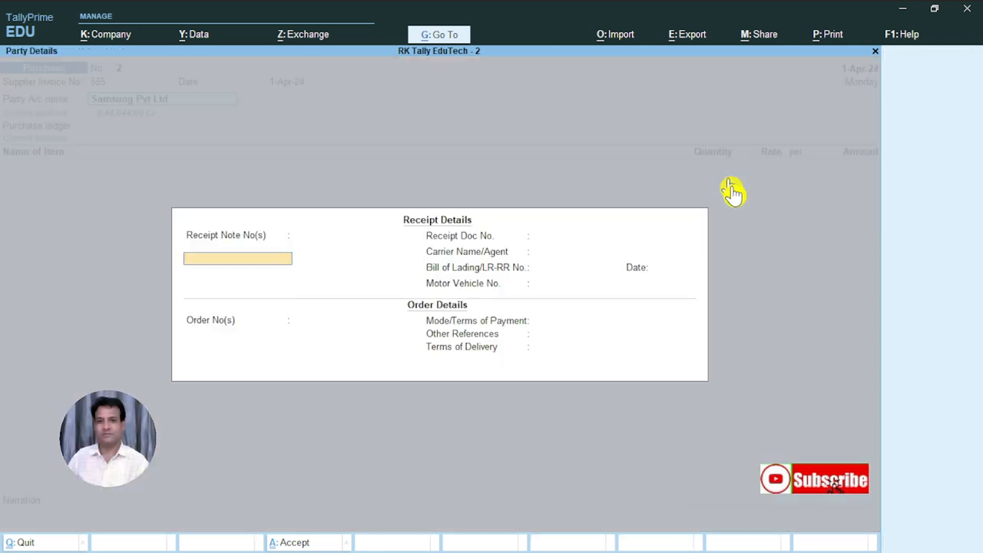
Leave the receipt details blank and link the voucher to Samsung Pvt Ltd's pending purchase order dated 1-Apr-24.
{"action": "key", "text": "Return"}
{"action": "key", "text": "Return"}
{"action": "key", "text": "Return"}
{"action": "key", "text": "Return"}
{"action": "key", "text": "Return"}
{"action": "key", "text": "Return"}
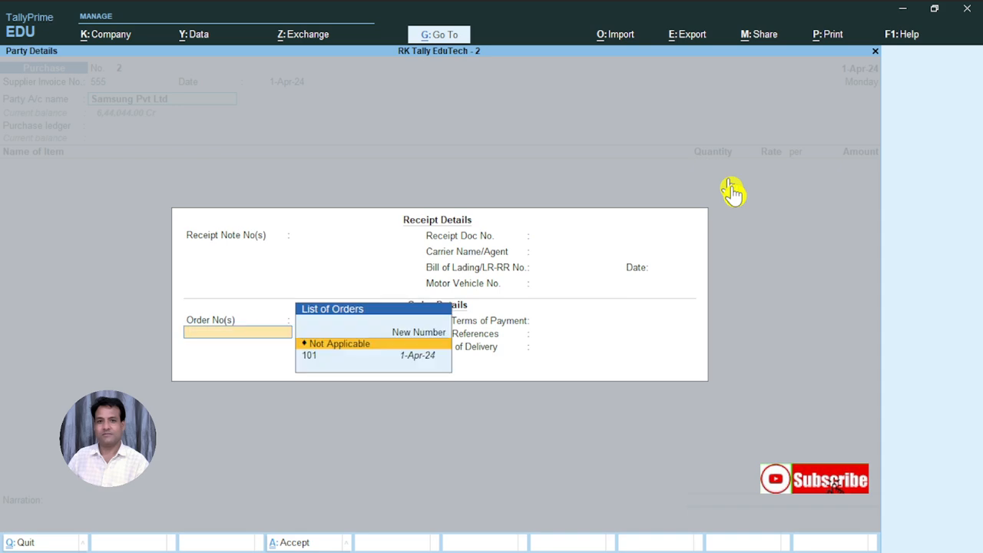
{"action": "key", "text": "Down"}
{"action": "key", "text": "Return"}
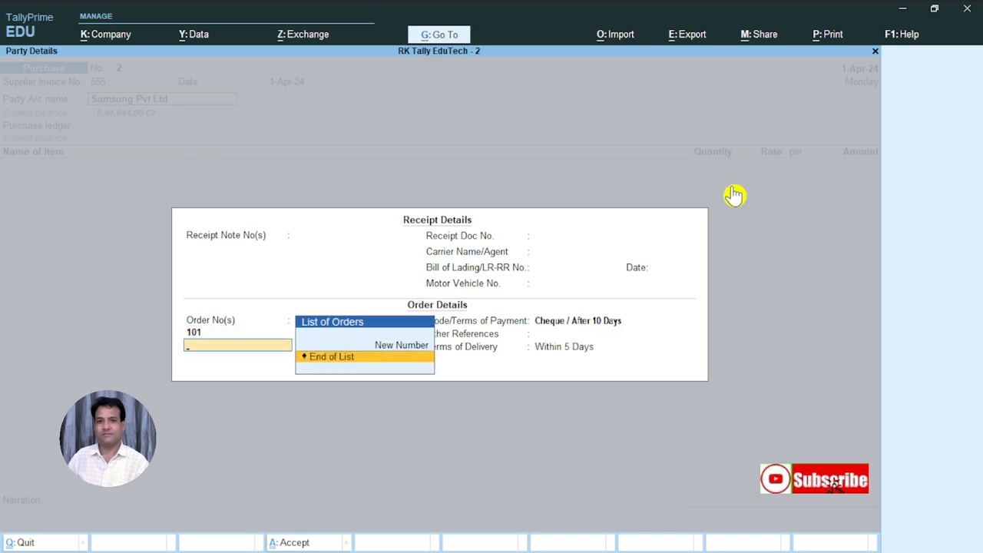
Keep the order's payment and delivery terms, the Rajasthan party details and the Purchase GST@18% ledger.
{"action": "key", "text": "Return"}
{"action": "key", "text": "Return"}
{"action": "key", "text": "Return"}
{"action": "key", "text": "Return"}
{"action": "key", "text": "Return"}
{"action": "key", "text": "Return"}
{"action": "key", "text": "Return"}
{"action": "key", "text": "Return"}
{"action": "key", "text": "Return"}
{"action": "key", "text": "Return"}
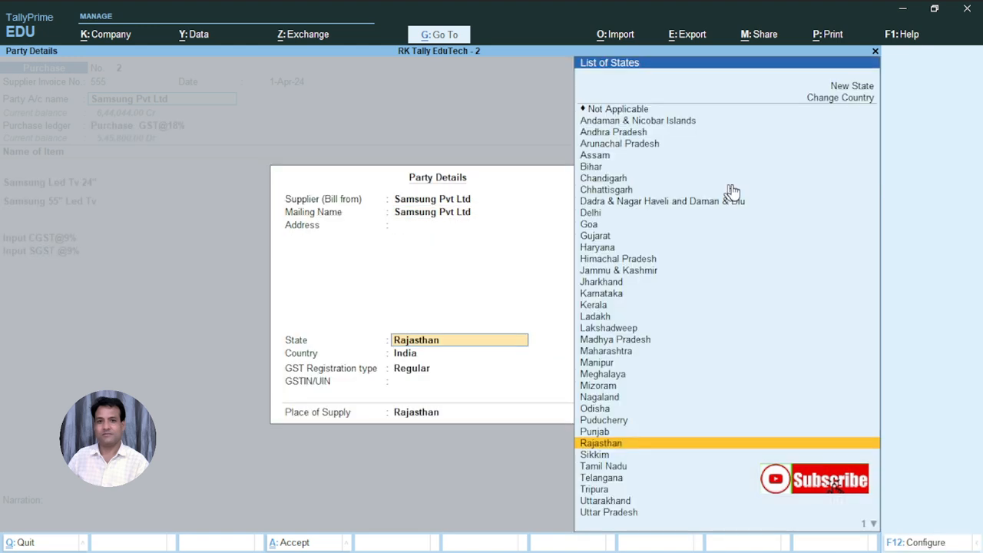
{"action": "key", "text": "Return"}
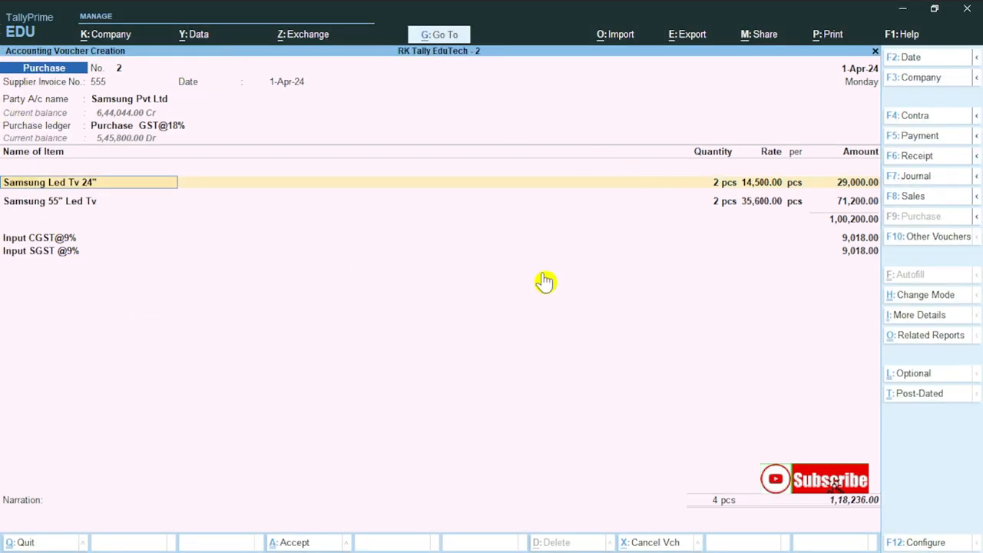
Accept the Samsung Led Tv 24" line of 2 pcs at 14,500.00 with its 18% taxable GST details.
{"action": "key", "text": "Return"}
{"action": "key", "text": "Return"}
{"action": "key", "text": "Return"}
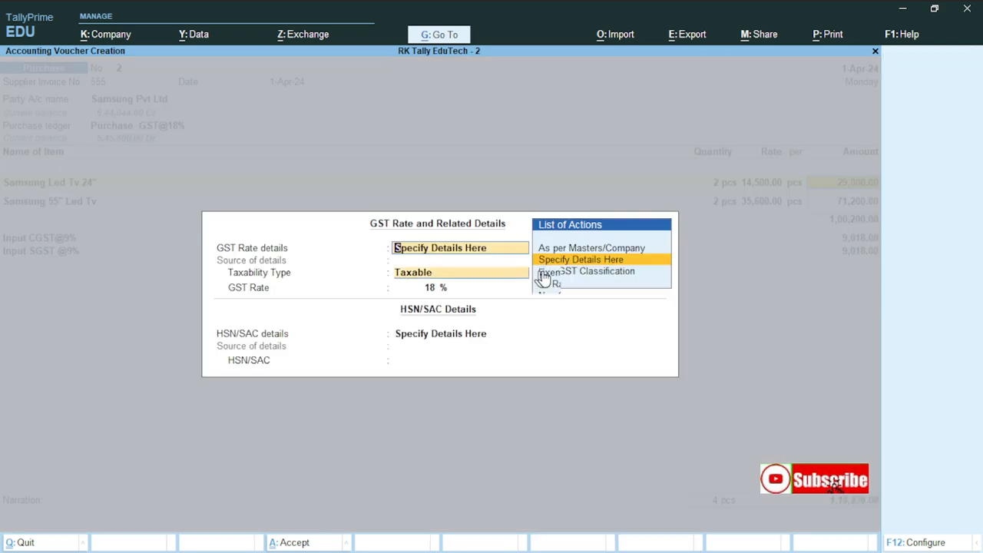
{"action": "key", "text": "Return"}
{"action": "key", "text": "Return"}
{"action": "key", "text": "Return"}
{"action": "key", "text": "Return"}
Accept the Samsung 55" Led Tv line of 2 pcs at 35,600.00 along with its GST details.
{"action": "key", "text": "Return"}
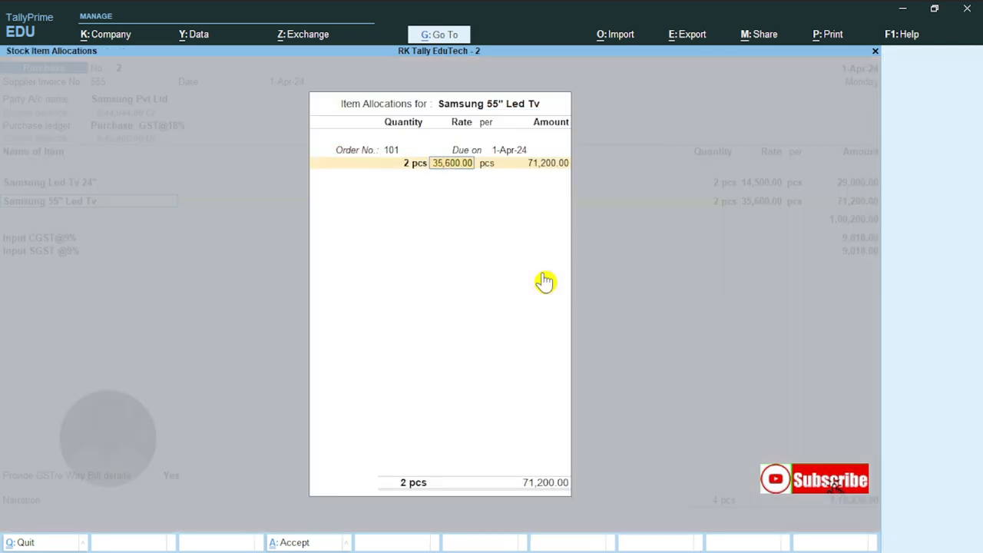
{"action": "key", "text": "Return"}
{"action": "key", "text": "Return"}
{"action": "key", "text": "Return"}
{"action": "key", "text": "Return"}
{"action": "key", "text": "Return"}
{"action": "key", "text": "Return"}
{"action": "key", "text": "Return"}
{"action": "key", "text": "Return"}
{"action": "key", "text": "Return"}
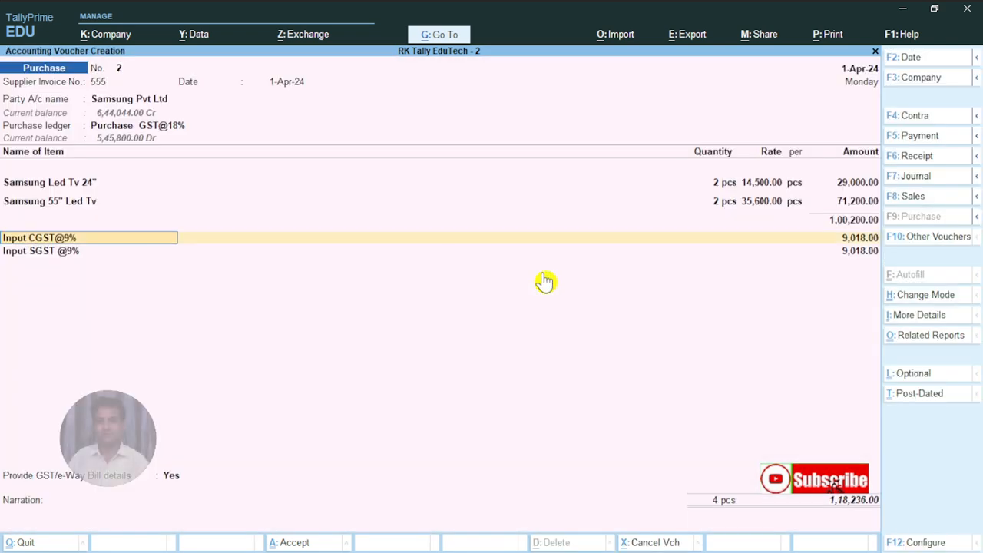
Keep the Input CGST@9% and Input SGST@9% lines at 9,018.00 each.
{"action": "key", "text": "Return"}
{"action": "key", "text": "Return"}
{"action": "key", "text": "Return"}
{"action": "key", "text": "Return"}
{"action": "key", "text": "Return"}
{"action": "key", "text": "Return"}
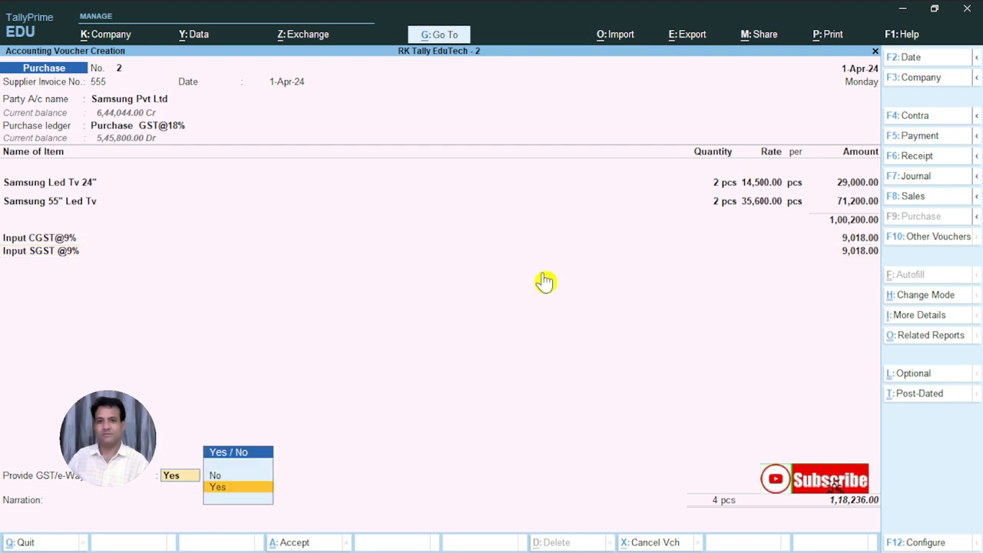
Keep GST/e-Way Bill details set to Yes, leave the narration blank, and save the voucher accepting the modified tax details.
{"action": "key", "text": "Return"}
{"action": "key", "text": "Return"}
{"action": "key", "text": "Return"}
{"action": "key", "text": "Return"}
{"action": "key", "text": "Return"}
{"action": "key", "text": "Return"}
{"action": "key", "text": "Return"}
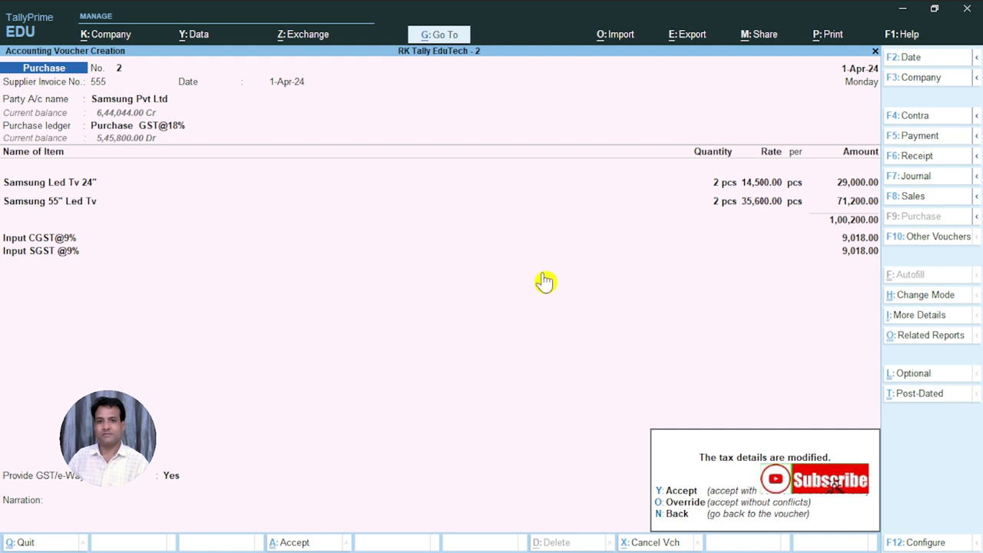
{"action": "key", "text": "y"}
Leave voucher entry and open the Stock Summary to examine the closing quantities and values of both Samsung TVs.
{"action": "key", "text": "Escape"}
{"action": "key", "text": "y"}
{"action": "key", "text": "Down"}
{"action": "key", "text": "Down"}
{"action": "key", "text": "Down"}
{"action": "key", "text": "Down"}
{"action": "key", "text": "Down"}
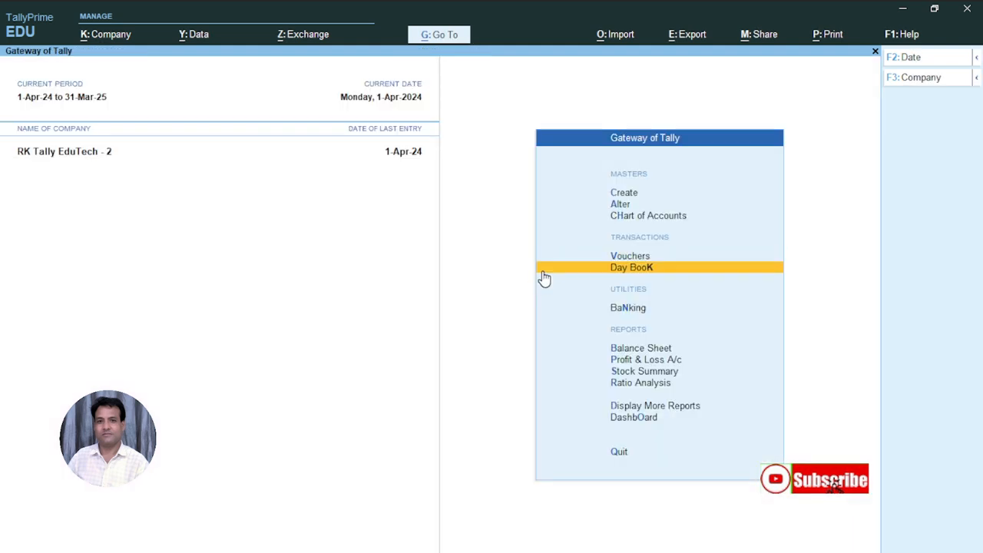
{"action": "key", "text": "Return"}
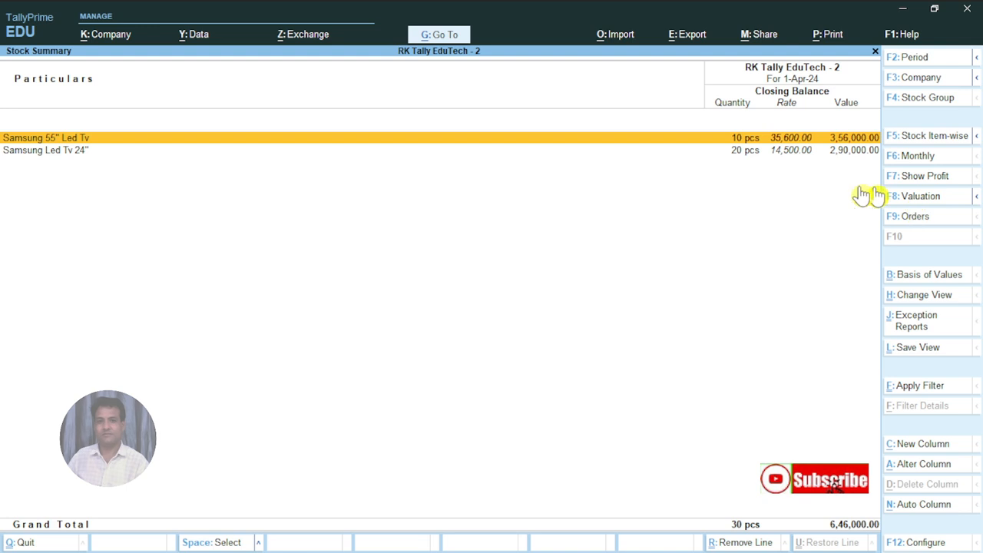
Drill into the April vouchers of Samsung 55" Led Tv and compare its two purchase entries.
{"action": "left_click", "coordinate": [764, 138]}
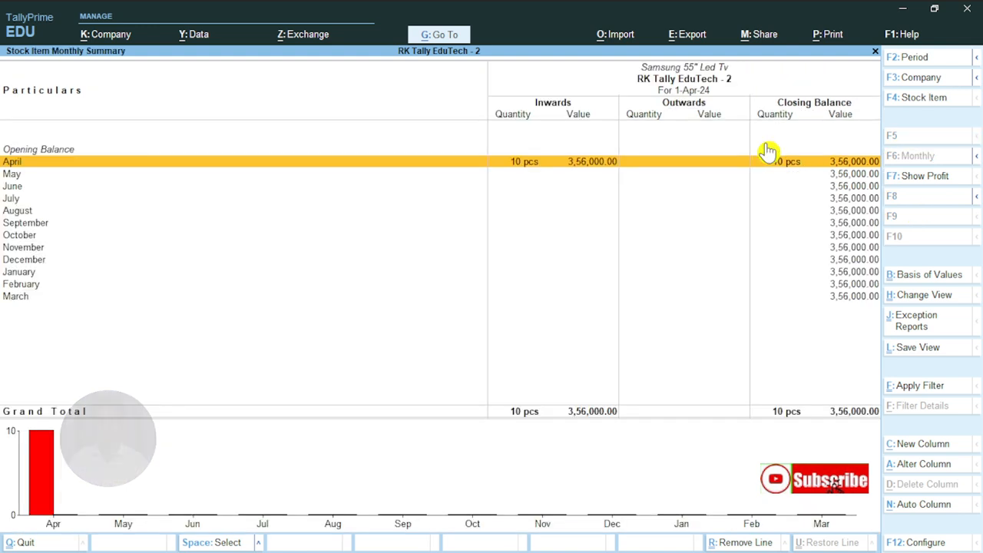
{"action": "left_click", "coordinate": [766, 147]}
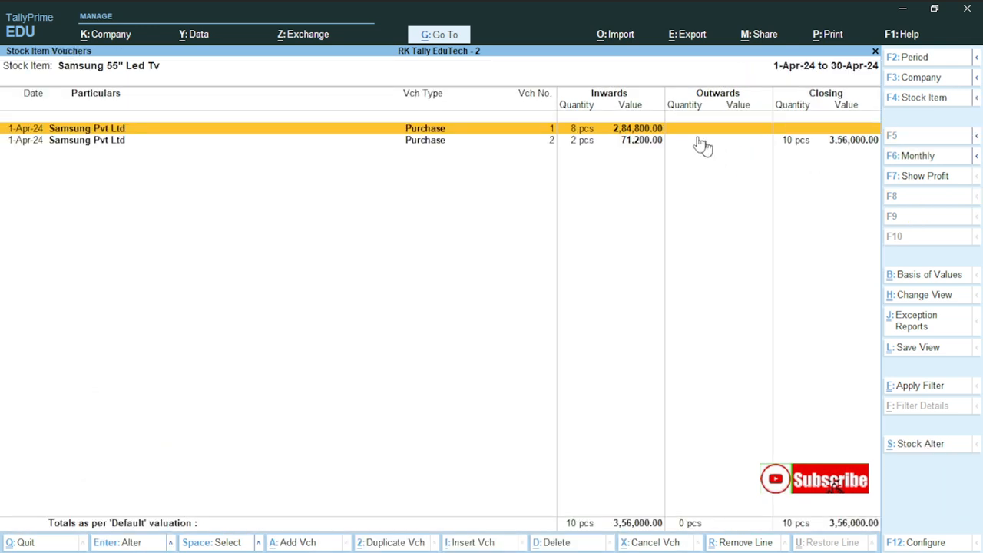
{"action": "key", "text": "Down"}
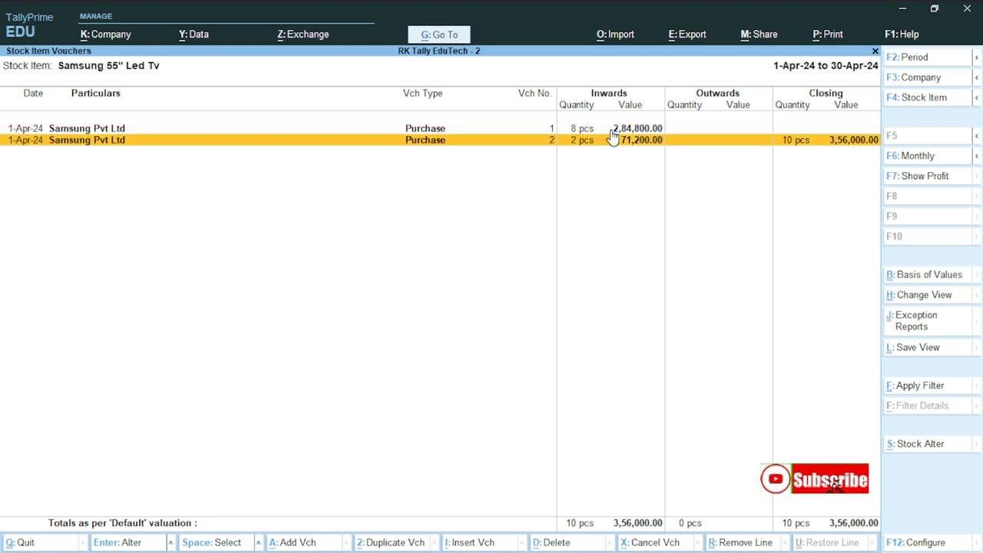
{"action": "key", "text": "Up"}
{"action": "key", "text": "Escape"}
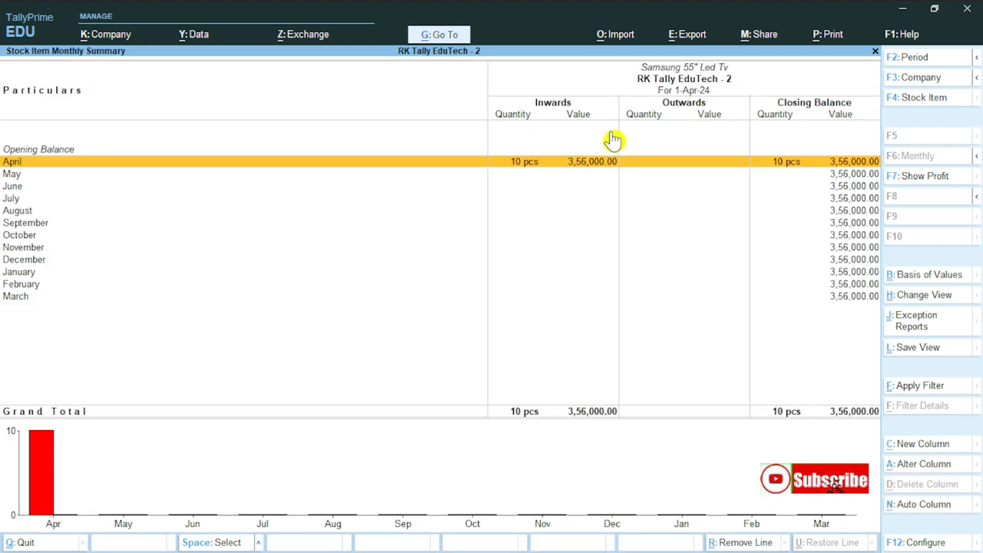
Open the monthly stock summary of Samsung Led Tv 24".
{"action": "key", "text": "Escape"}
{"action": "key", "text": "Down"}
{"action": "key", "text": "Return"}
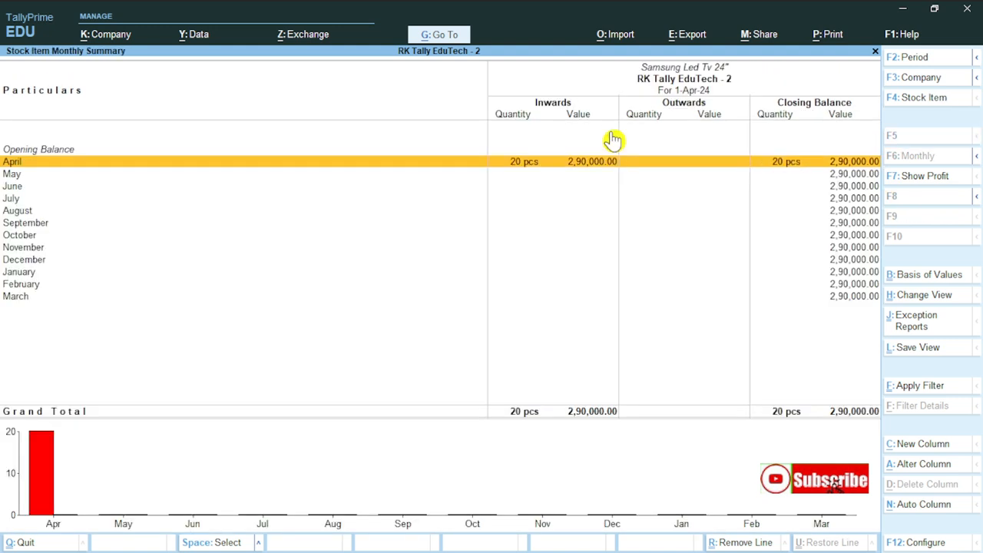
Drill into the April vouchers of Samsung Led Tv 24" to compare its purchase entries, and return to the Gateway of Tally.
{"action": "key", "text": "Return"}
{"action": "key", "text": "Down"}
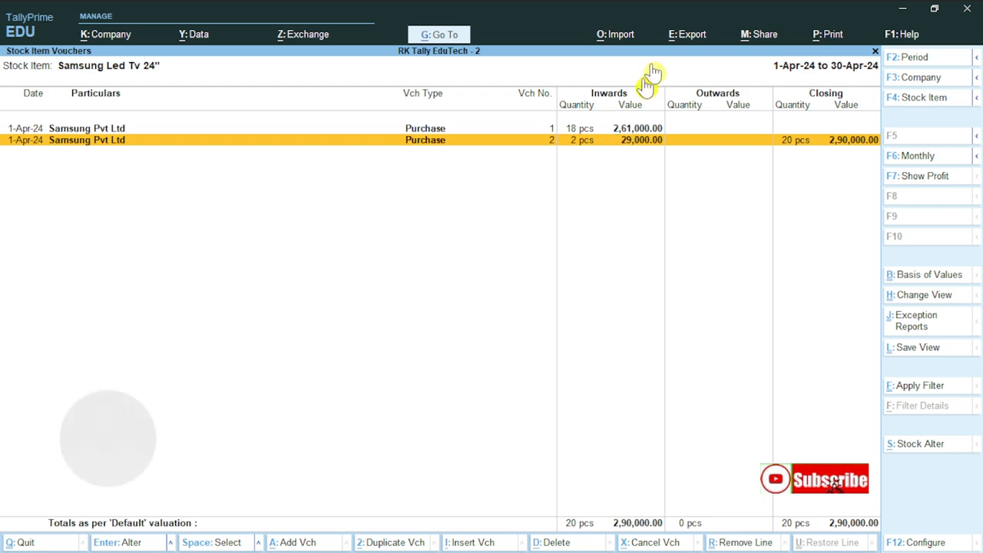
{"action": "key", "text": "Escape"}
{"action": "key", "text": "Escape"}
{"action": "key", "text": "Escape"}
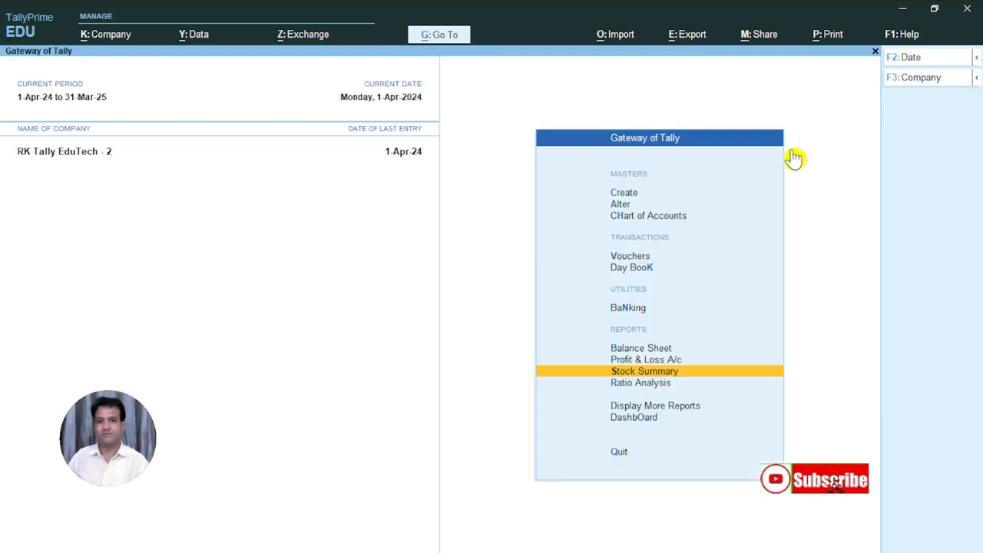
Switch to Purchase Proces1.pdf in Adobe Acrobat and review the inventory voucher list, selecting the first three voucher names individually and the list through Payment.
{"action": "key", "text": "alt+Tab"}
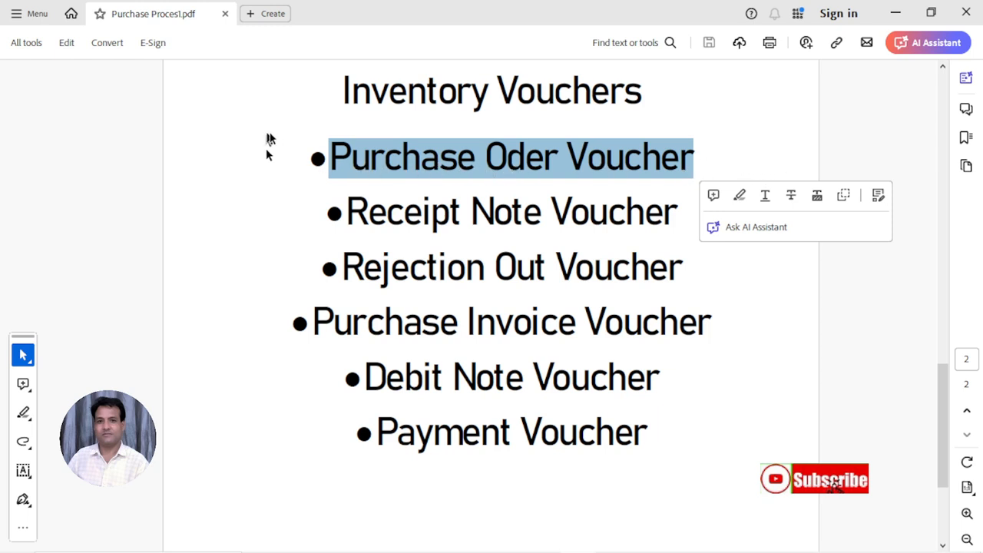
{"action": "left_click_drag", "start_coordinate": [330, 160], "coordinate": [632, 160]}
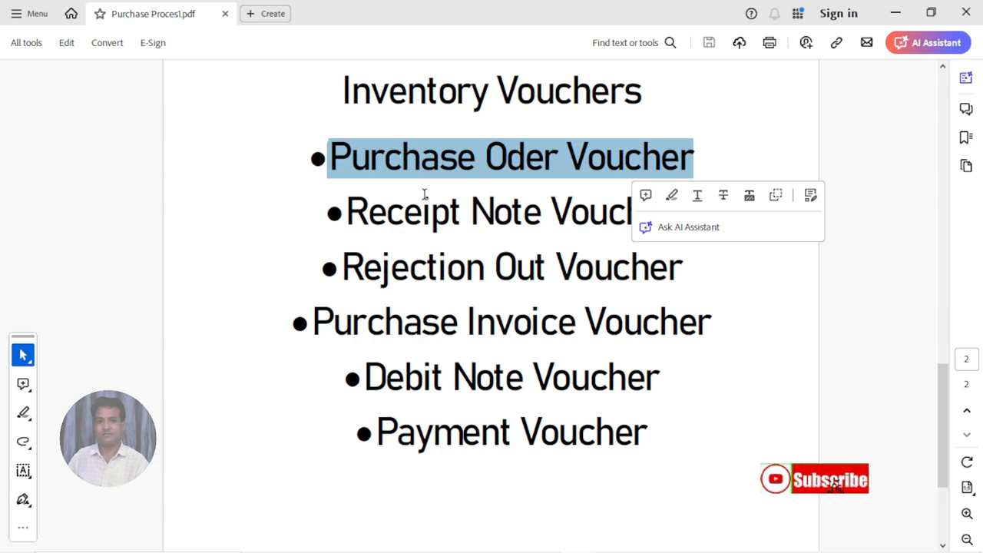
{"action": "left_click_drag", "start_coordinate": [347, 203], "coordinate": [678, 216]}
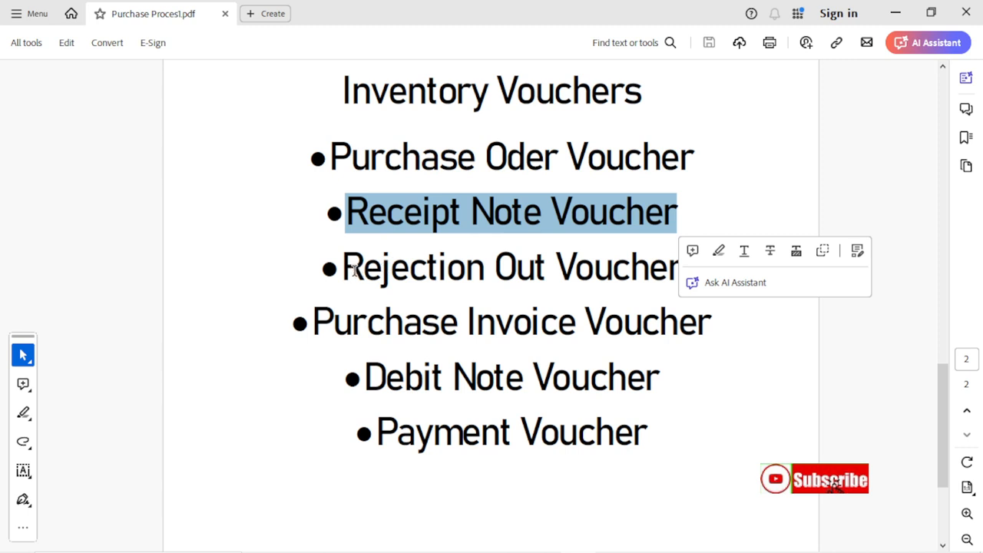
{"action": "left_click_drag", "start_coordinate": [342, 267], "coordinate": [677, 275]}
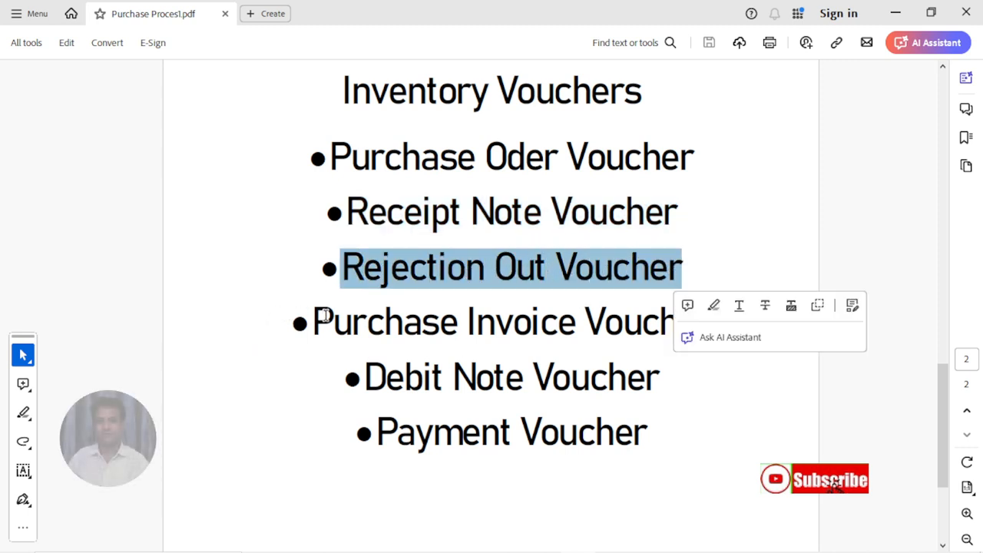
{"action": "left_click_drag", "start_coordinate": [332, 156], "coordinate": [407, 434]}
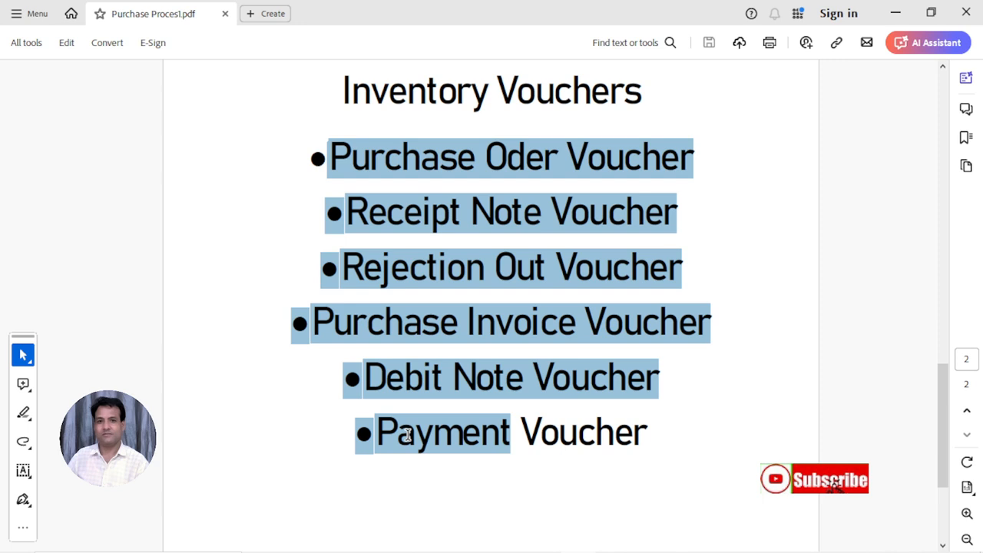
{"action": "left_click_drag", "start_coordinate": [407, 434], "coordinate": [410, 435]}
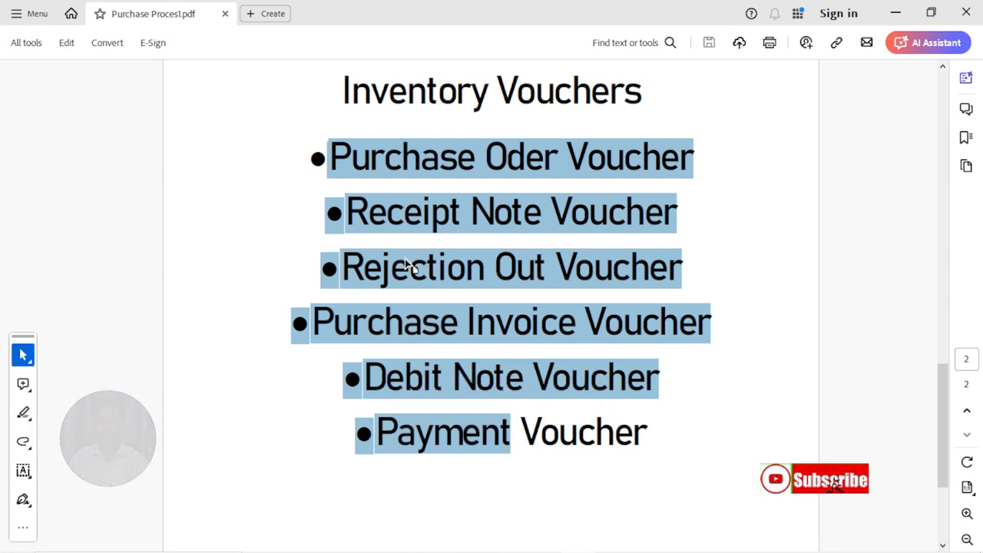
Select the Purchase Oder Voucher and Purchase Invoice Voucher lines in turn to point them out, and clear the selection.
{"action": "left_click", "coordinate": [369, 160]}
{"action": "left_click_drag", "start_coordinate": [349, 154], "coordinate": [702, 141]}
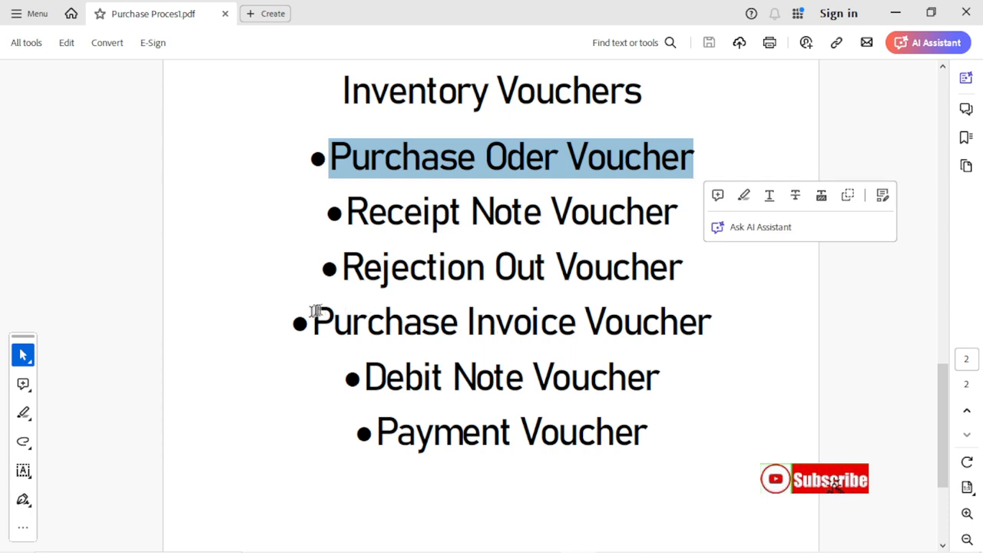
{"action": "left_click_drag", "start_coordinate": [315, 312], "coordinate": [731, 310]}
{"action": "left_click", "coordinate": [726, 272]}
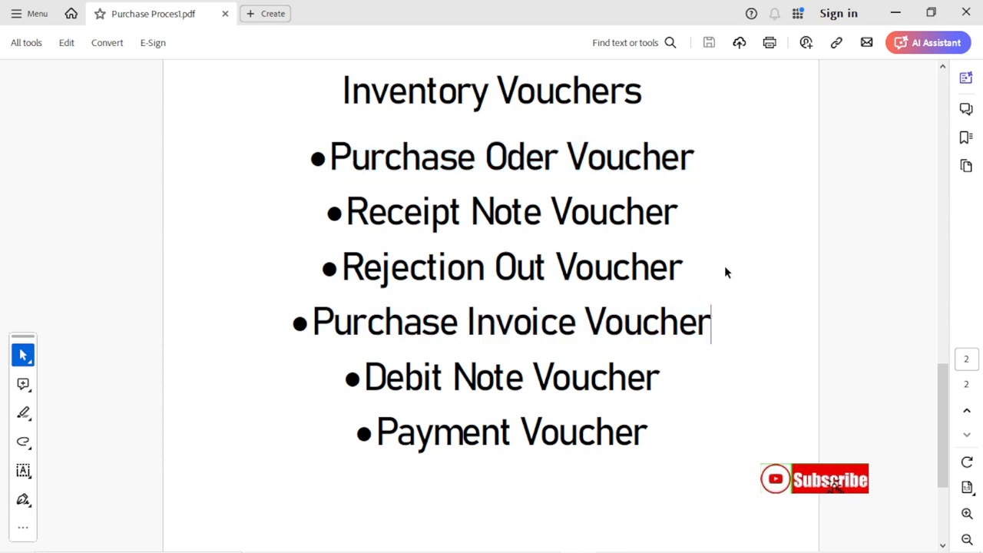